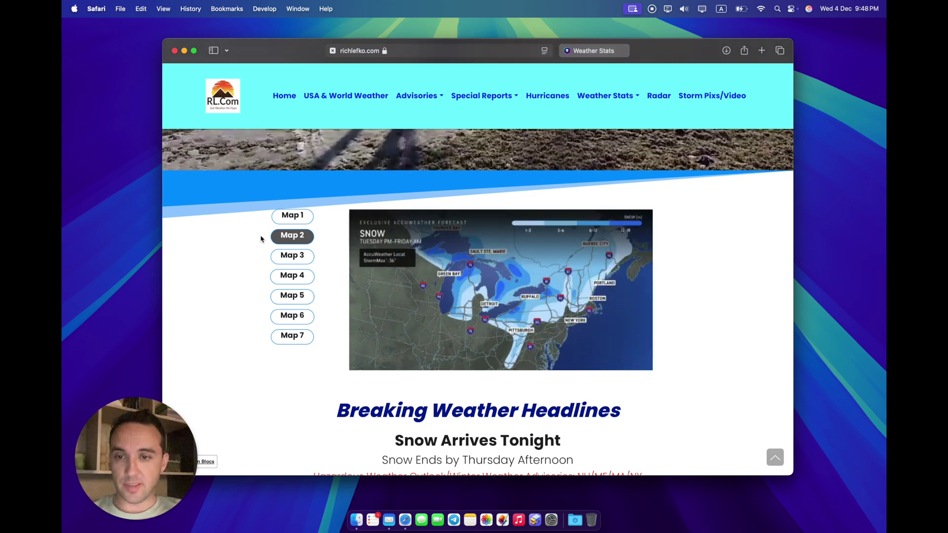
# Cycle through the Map 1–5 pill tabs on the weather site, ending back on Map 1
pyautogui.click(300, 217)
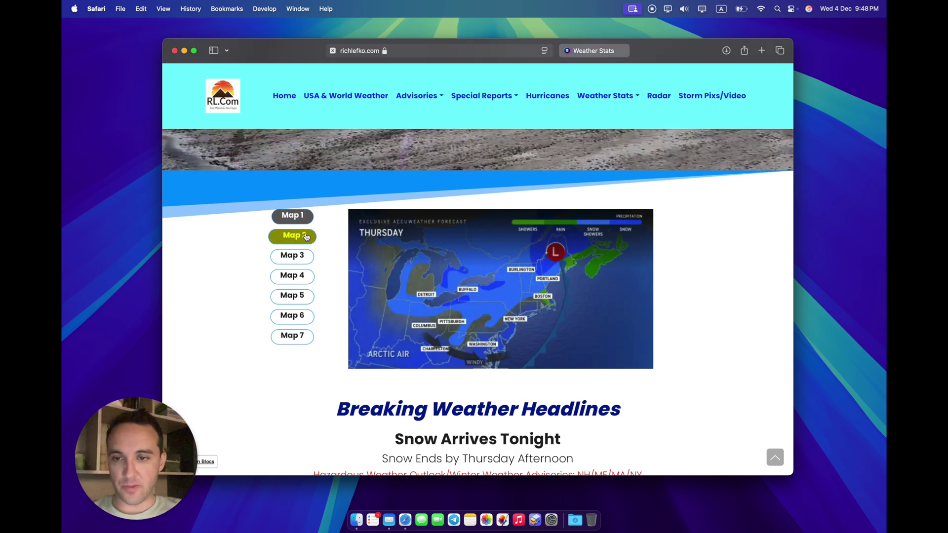
pyautogui.click(306, 236)
pyautogui.click(300, 258)
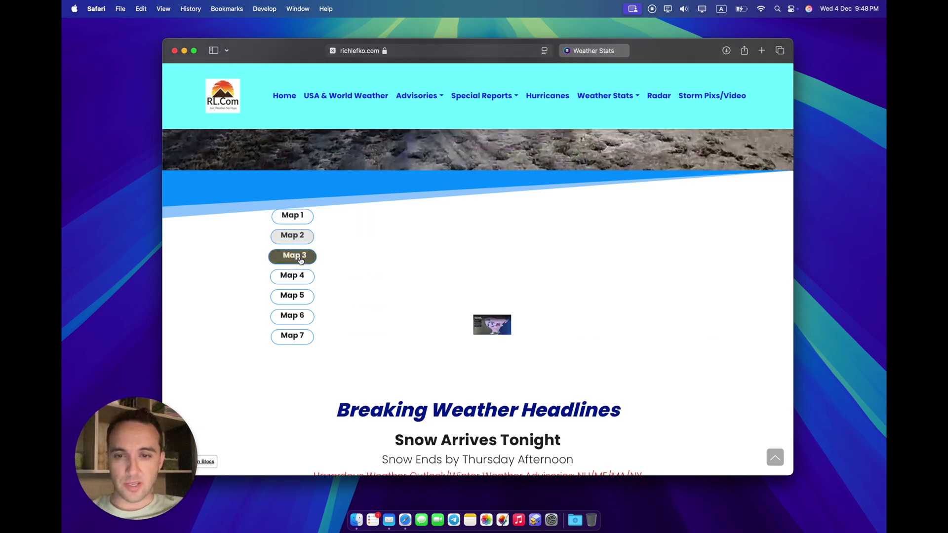
pyautogui.click(299, 277)
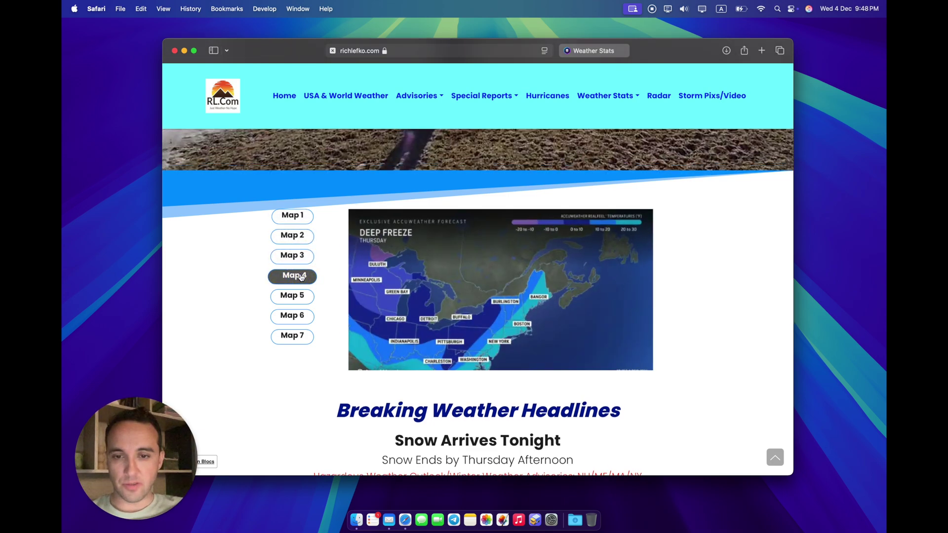
pyautogui.click(306, 301)
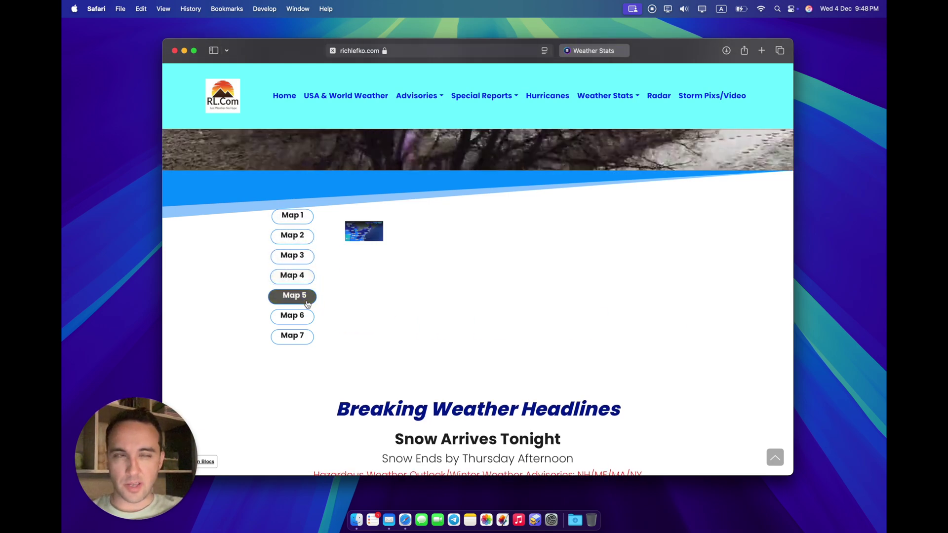
pyautogui.click(294, 219)
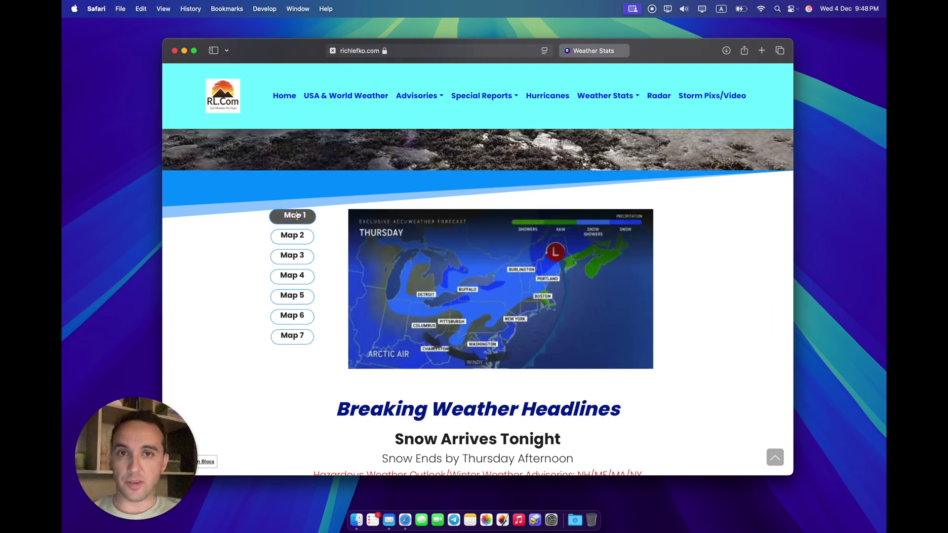
# On the Weather Stats page, switch through the February–June month pills and back to January
pyautogui.click(592, 50)
pyautogui.click(312, 219)
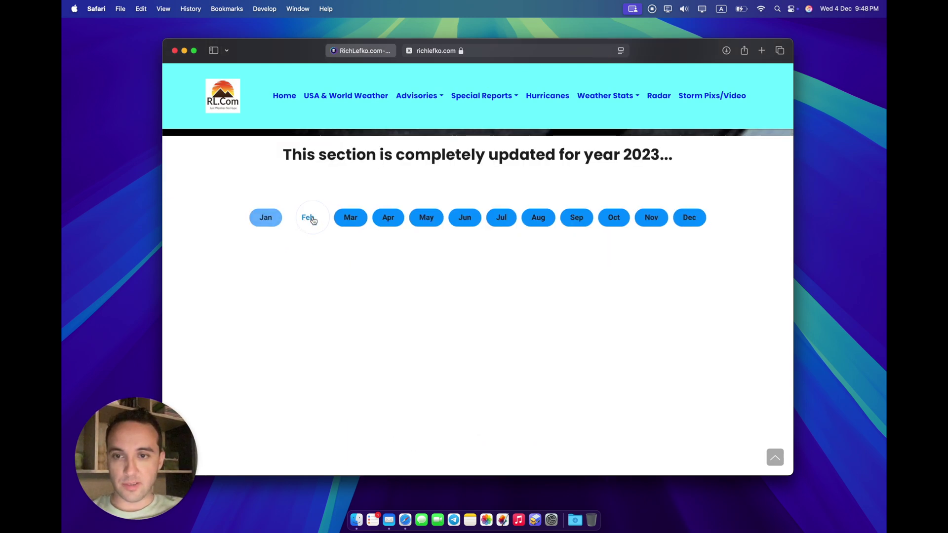
pyautogui.click(350, 218)
pyautogui.click(383, 218)
pyautogui.click(421, 219)
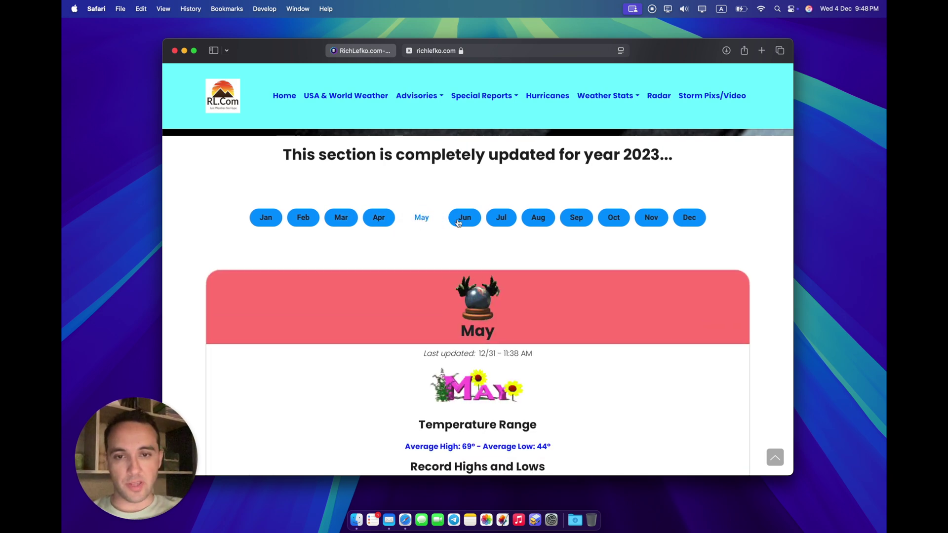
pyautogui.click(463, 218)
pyautogui.click(273, 218)
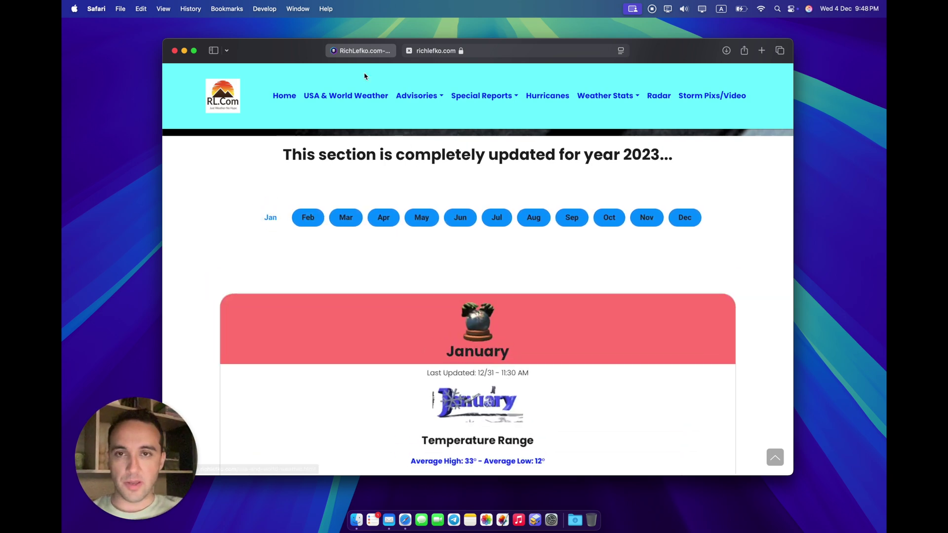
# Return to the weather maps page and launch Blocs through Spotlight
pyautogui.hotkey('ctrl', 'shift', 'Tab')
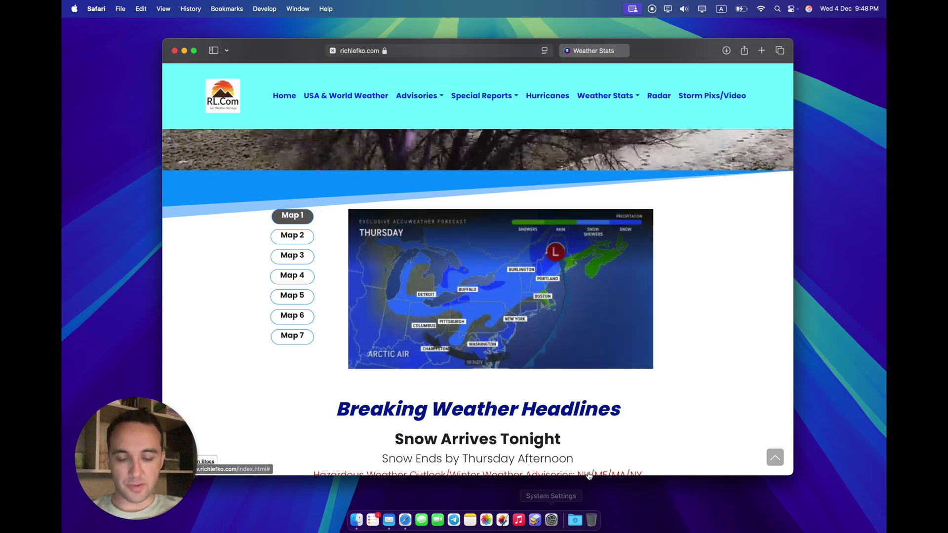
pyautogui.press('super+space')
pyautogui.write('blocs')
pyautogui.press('Return')
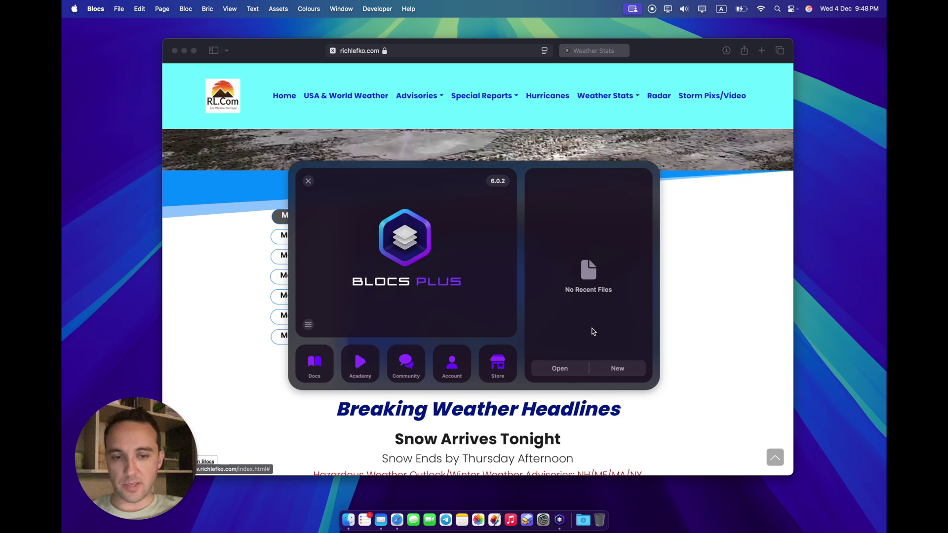
# Create a new Blocs project from the Empty Page template
pyautogui.click(617, 368)
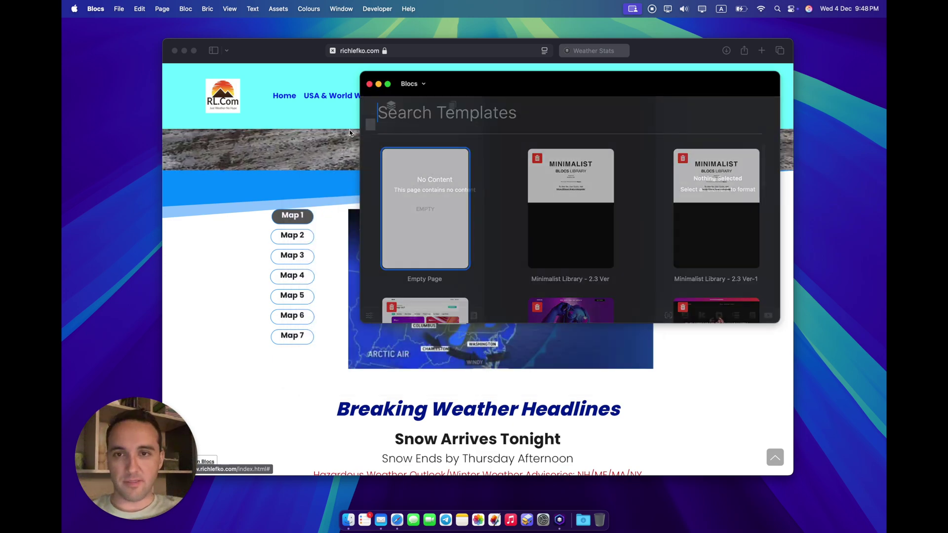
pyautogui.click(387, 83)
pyautogui.click(130, 157)
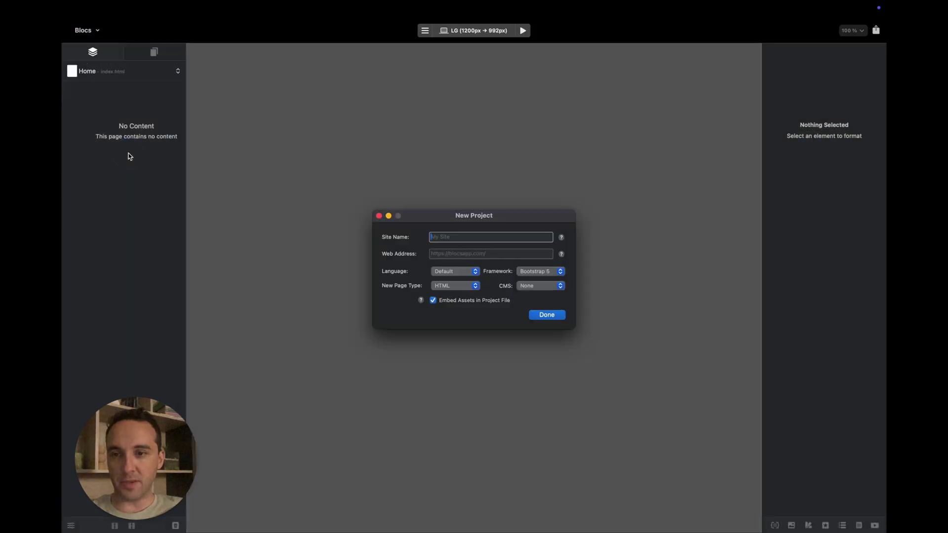
pyautogui.click(547, 315)
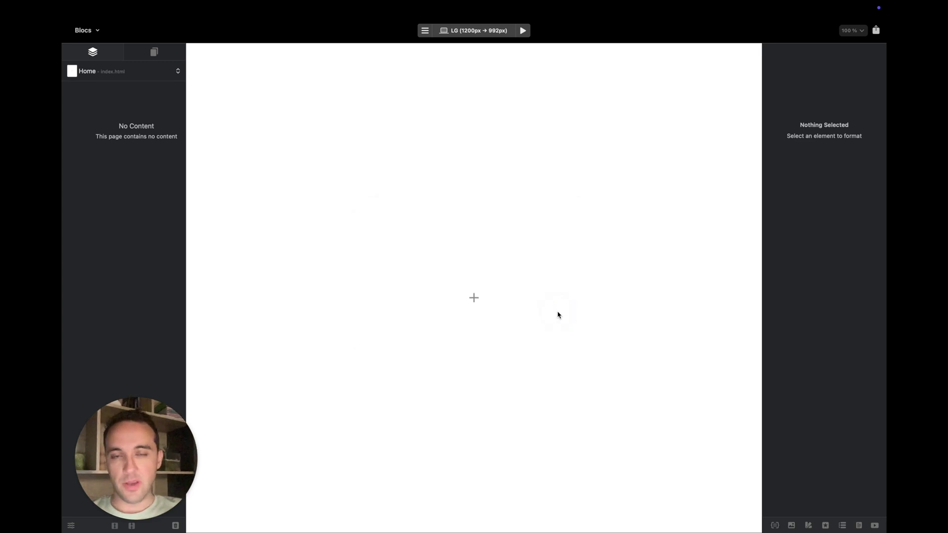
# Add a one-column bloc and insert a Tabbed Content bric found by searching 'tabb'
pyautogui.click(474, 297)
pyautogui.click(171, 114)
pyautogui.click(486, 266)
pyautogui.click(472, 289)
pyautogui.write('tabb')
pyautogui.click(500, 192)
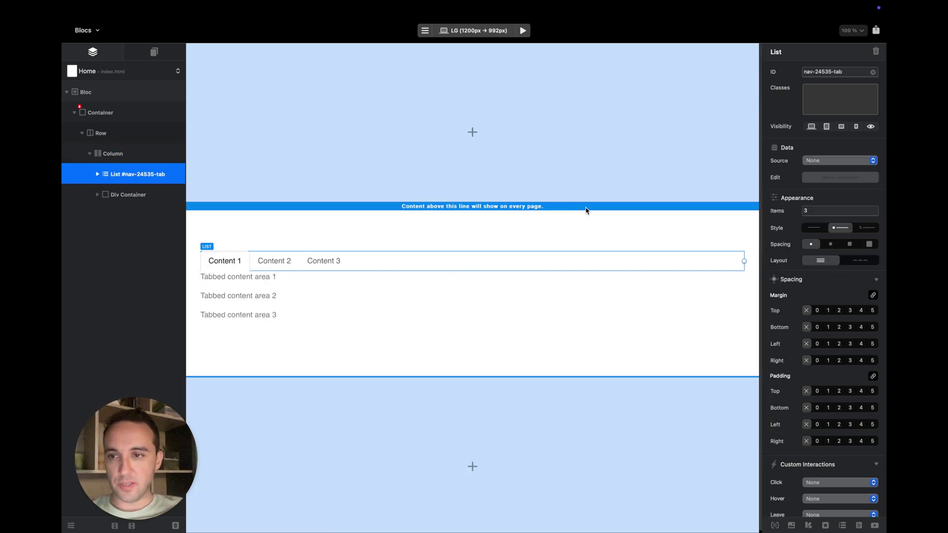
# Inspect the tabbed element's layers, then set the tab List's Items to 8 for Content 1–8
pyautogui.click(124, 155)
pyautogui.click(133, 176)
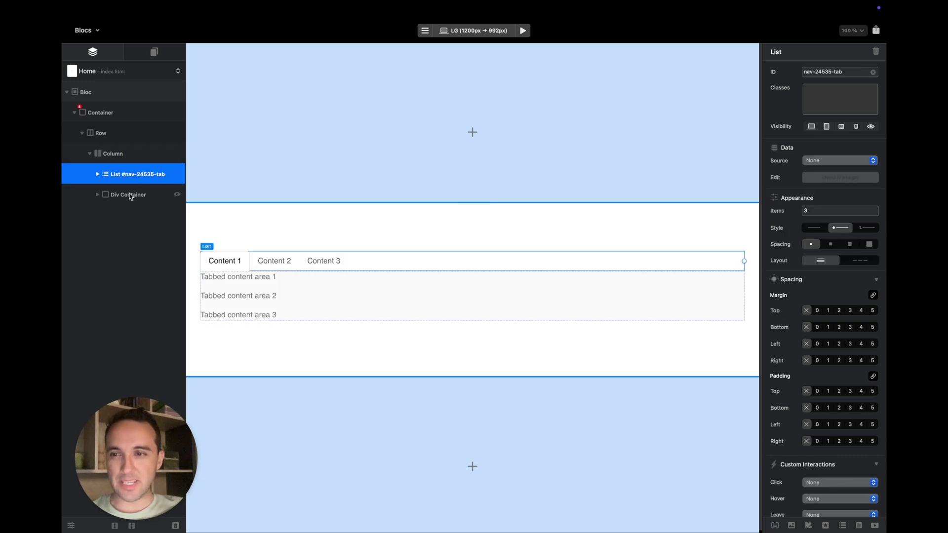
pyautogui.click(131, 196)
pyautogui.click(118, 178)
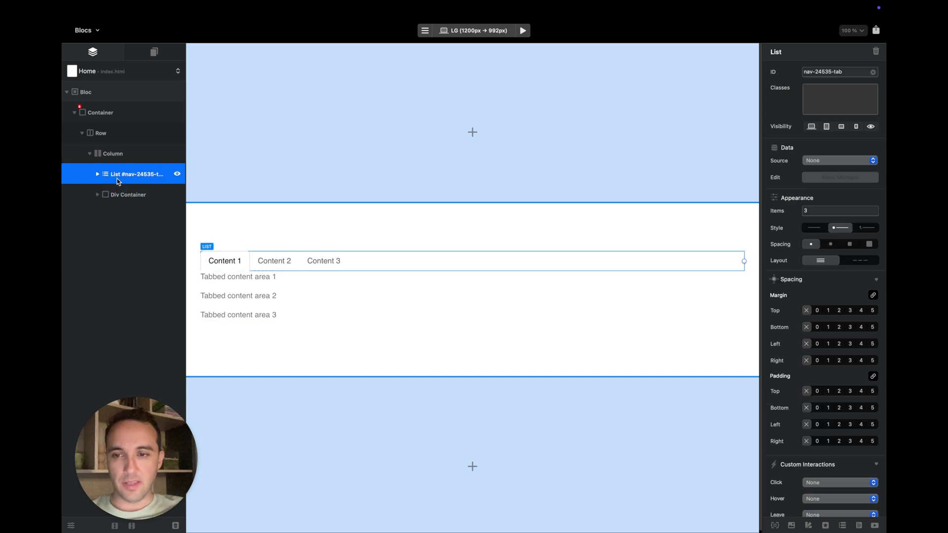
pyautogui.click(235, 262)
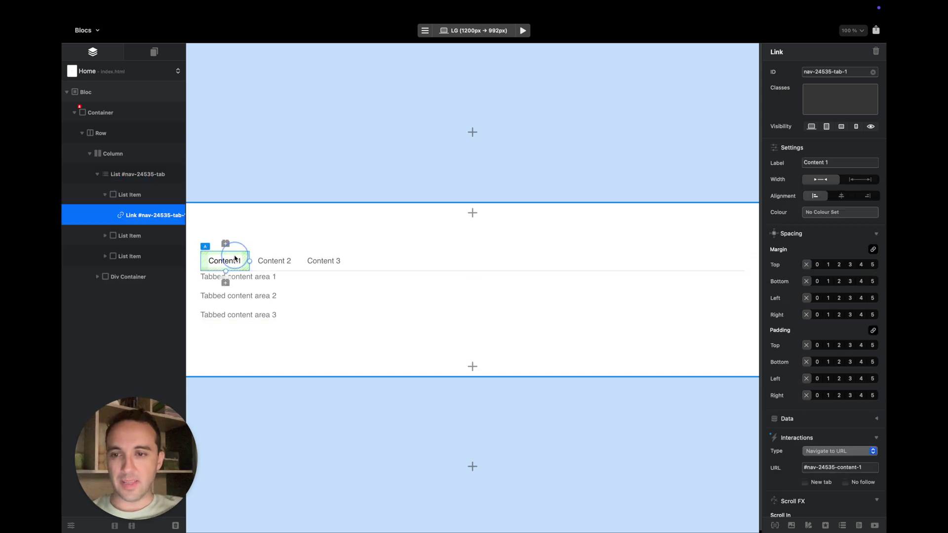
pyautogui.click(270, 263)
pyautogui.click(332, 264)
pyautogui.click(246, 277)
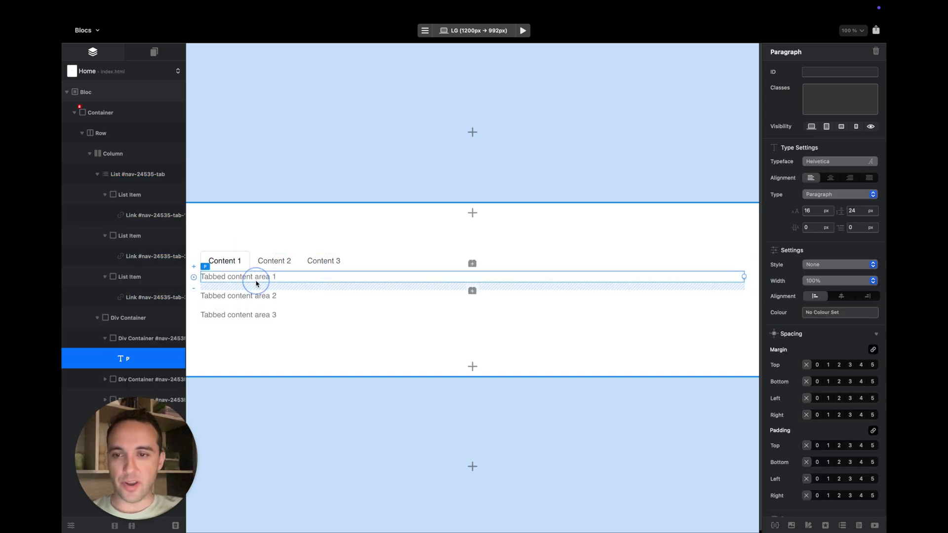
pyautogui.click(282, 296)
pyautogui.click(280, 317)
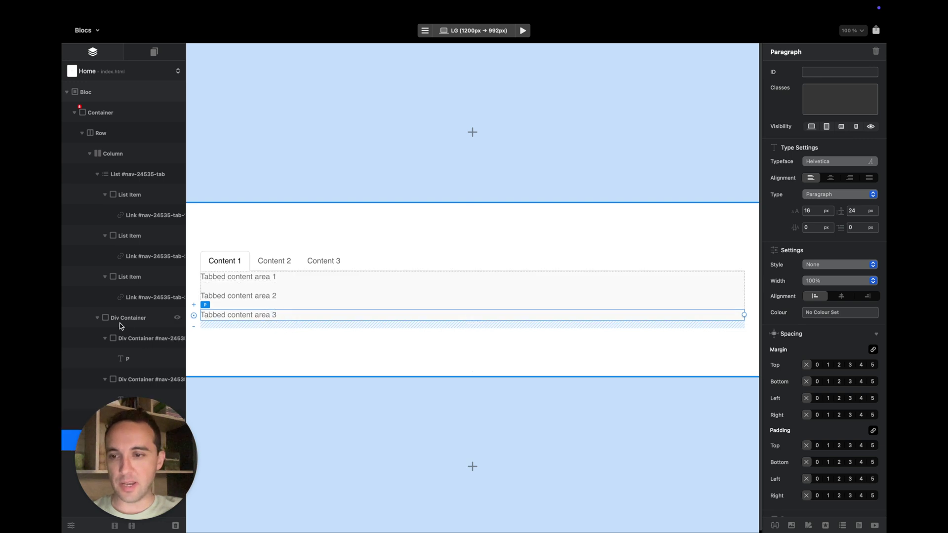
pyautogui.click(207, 325)
pyautogui.click(103, 175)
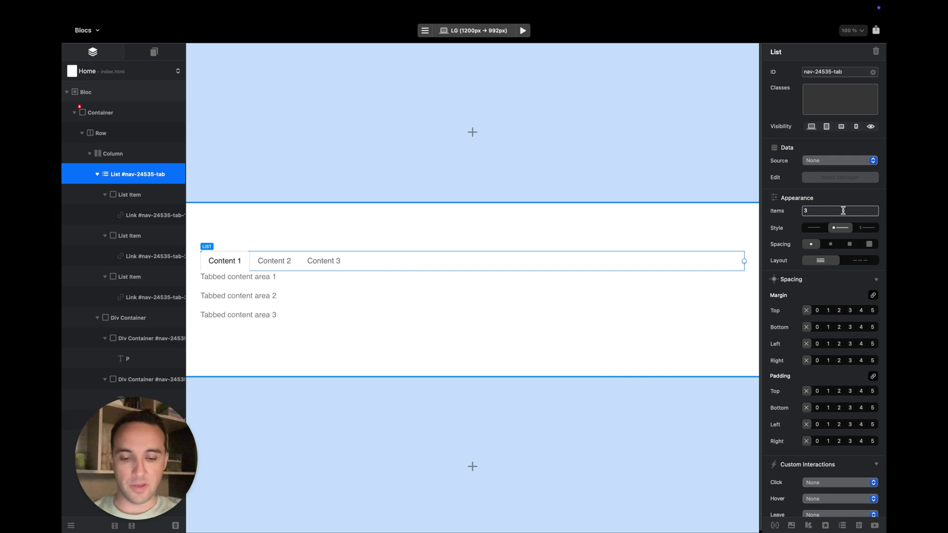
pyautogui.press('Return')
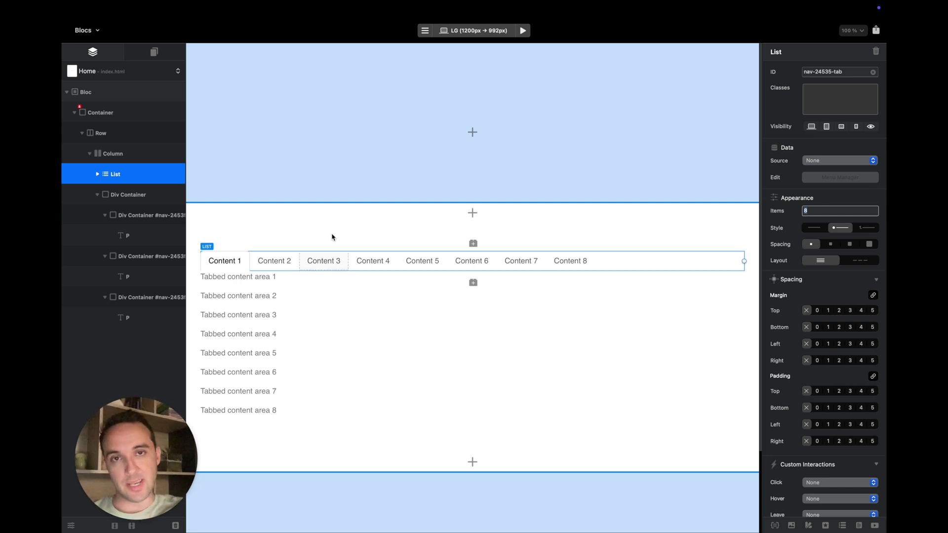
# In Safari, view Map 2 and Map 3, open and close the Cold Winds lightbox, then return to Blocs
pyautogui.hotkey('ctrl', 'Left')
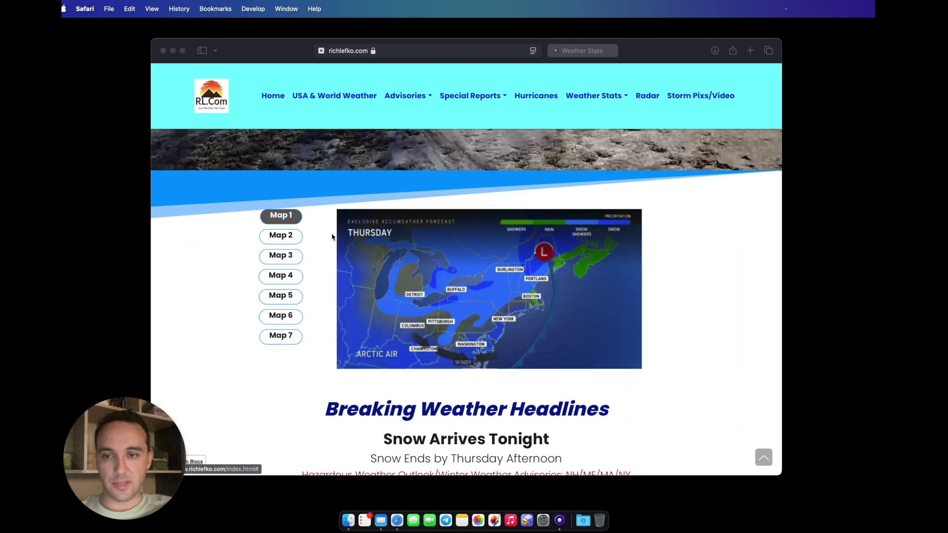
pyautogui.click(295, 236)
pyautogui.click(292, 255)
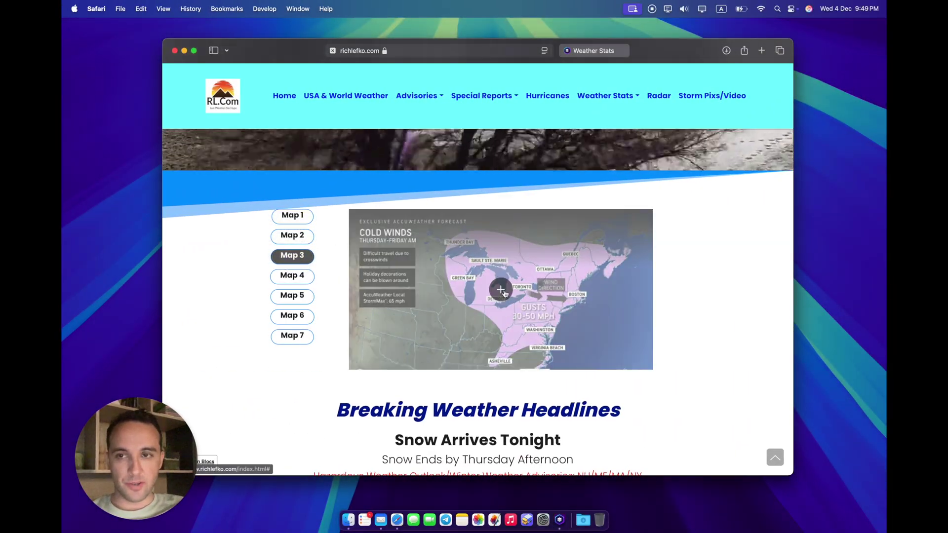
pyautogui.click(520, 320)
pyautogui.click(503, 151)
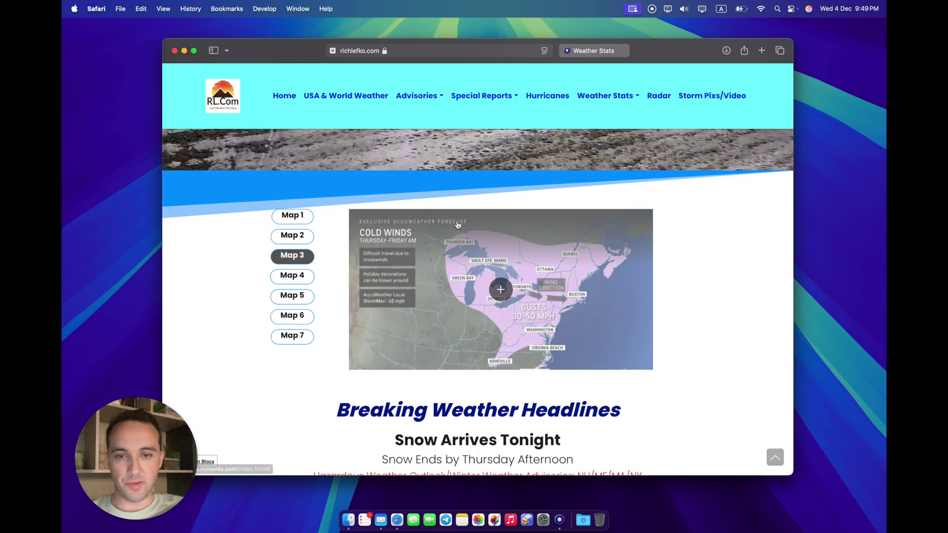
pyautogui.hotkey('ctrl', 'Right')
# Delete the 'Tabbed content area 1' text and insert an Image bric in the first tab
pyautogui.click(244, 280)
pyautogui.press('super+BackSpace')
pyautogui.click(473, 285)
pyautogui.write('image')
pyautogui.press('Return')
pyautogui.scroll(-5, 458, 304)
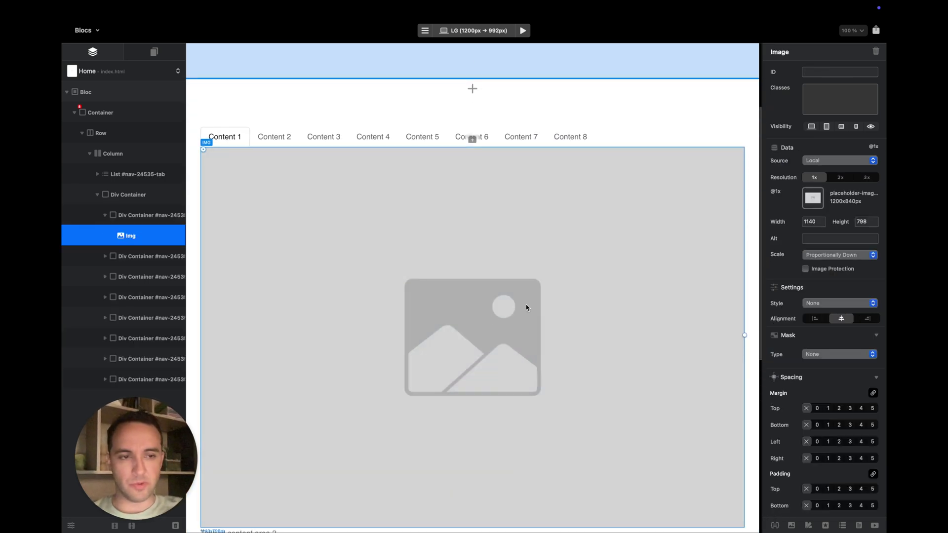
pyautogui.scroll(-5, 526, 307)
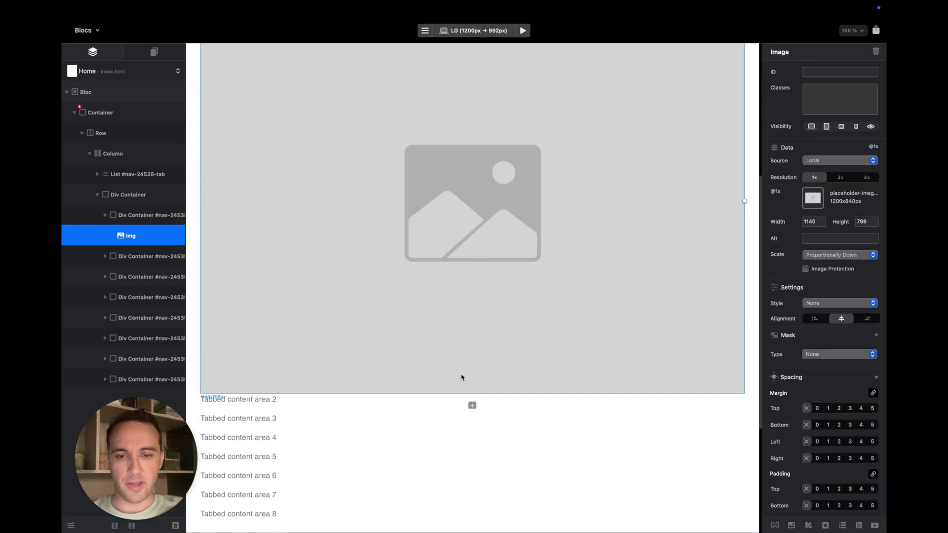
pyautogui.click(453, 411)
pyautogui.click(461, 352)
pyautogui.scroll(2, 461, 353)
pyautogui.hotkey('ctrl', 'Left')
# Switch between the Map 1, Map 2 and Map 3 pills on the reference site, ending on Map 1
pyautogui.click(286, 236)
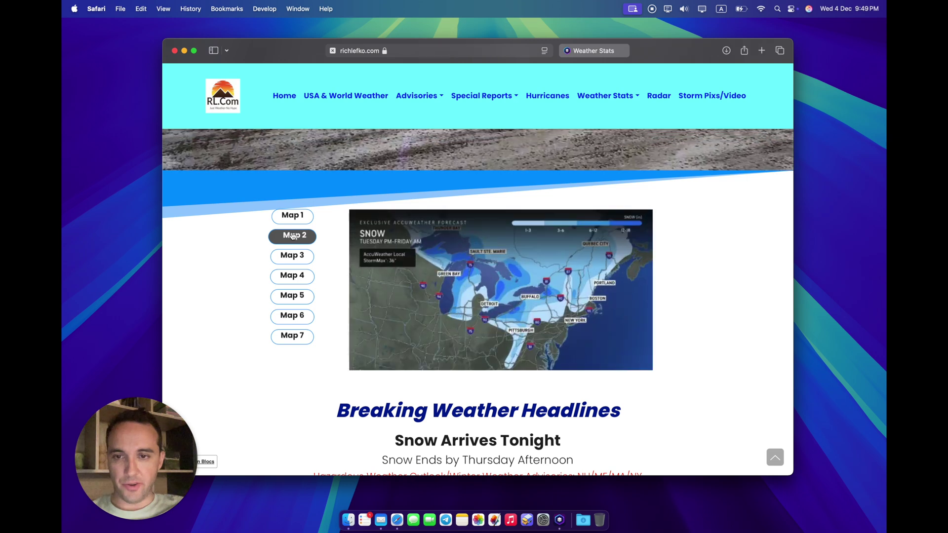
pyautogui.click(294, 219)
pyautogui.click(294, 236)
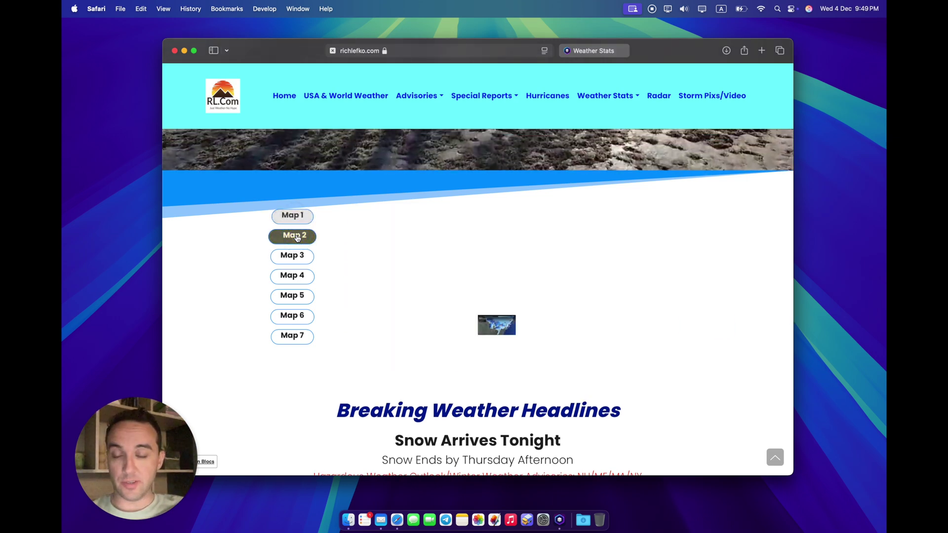
pyautogui.click(301, 256)
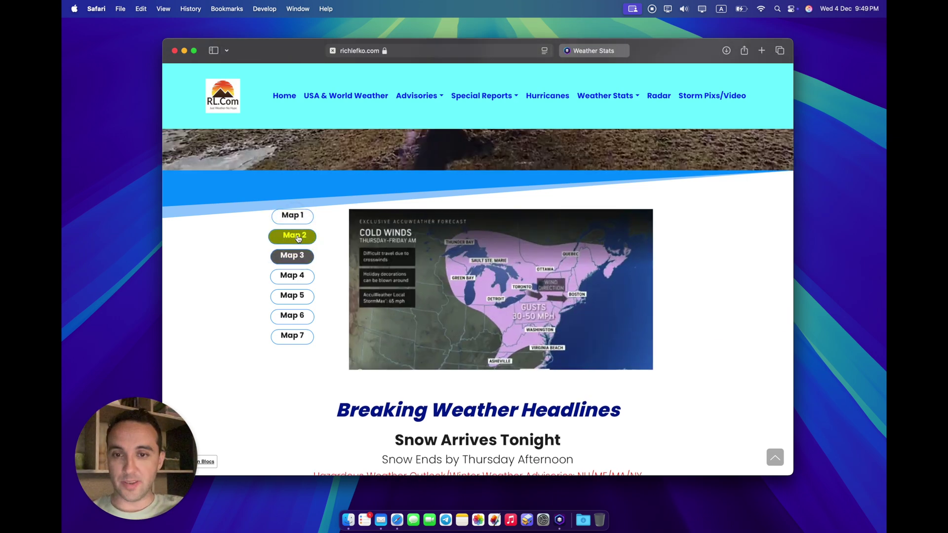
pyautogui.click(292, 236)
pyautogui.click(296, 216)
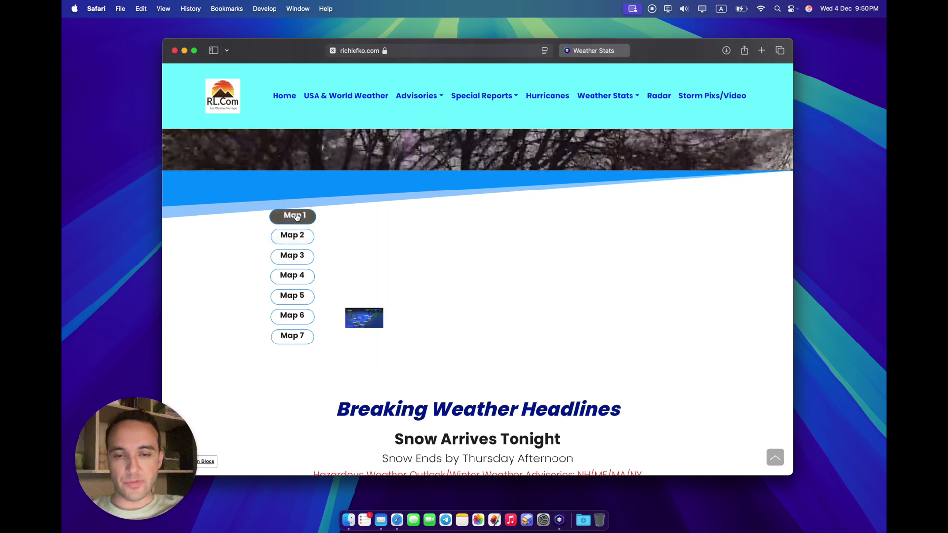
# In the Image inspector's Animation section, preview the Fade In style travelling upward
pyautogui.hotkey('ctrl', 'Right')
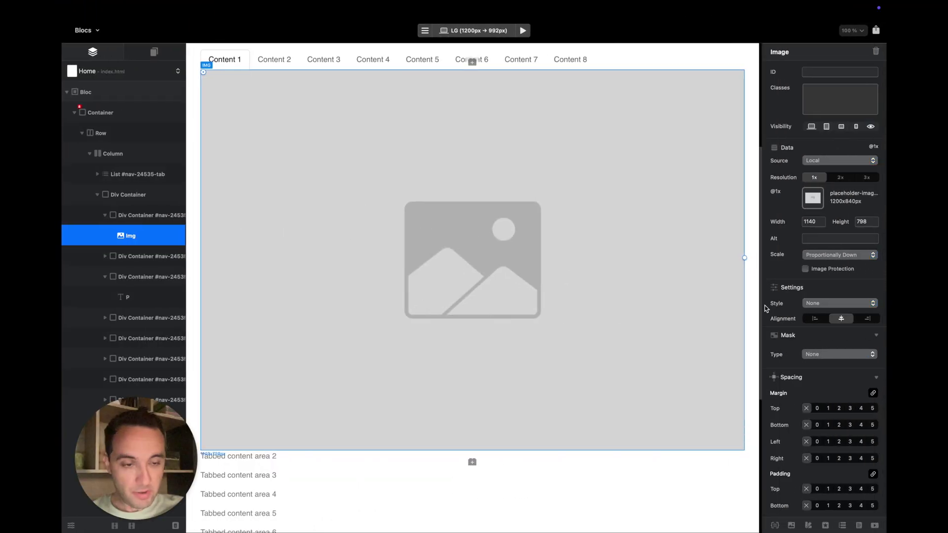
pyautogui.scroll(-5, 832, 344)
pyautogui.scroll(-10, 832, 344)
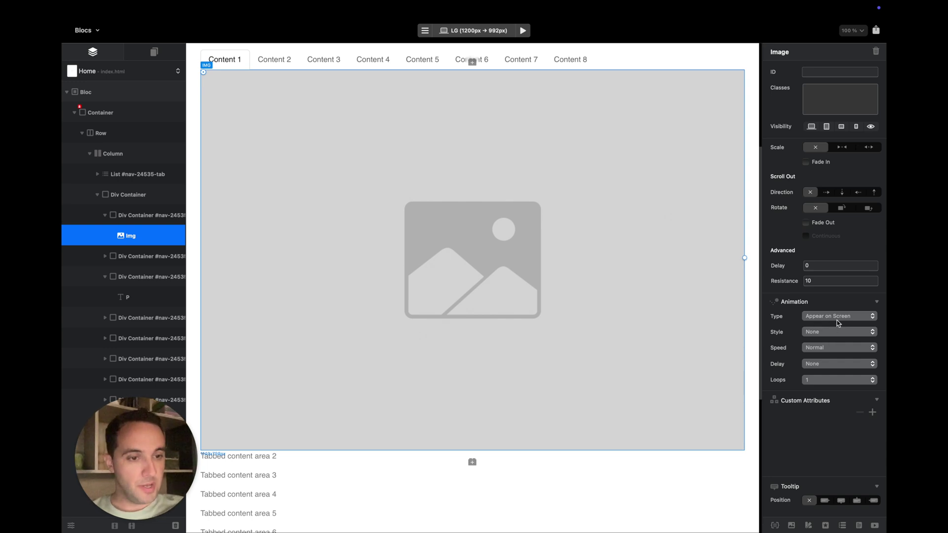
pyautogui.click(842, 331)
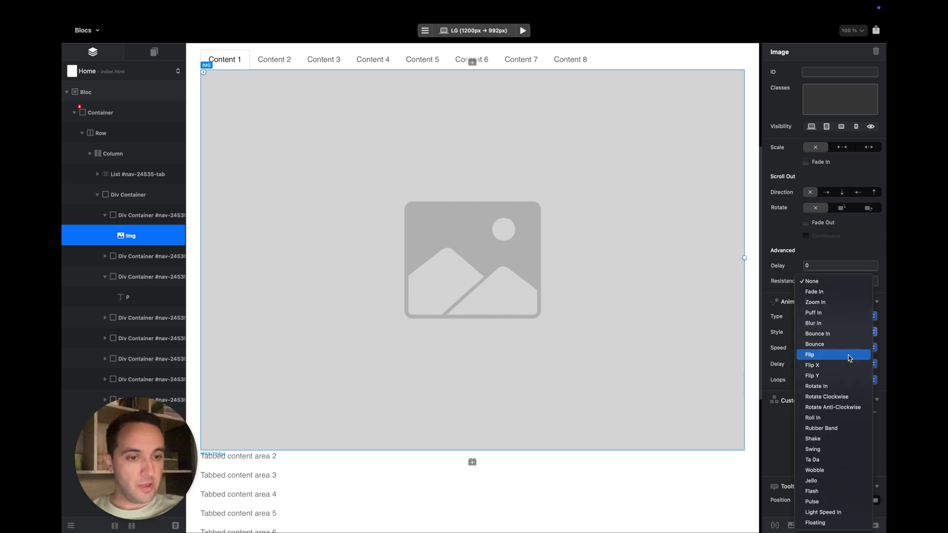
pyautogui.click(816, 292)
pyautogui.click(838, 337)
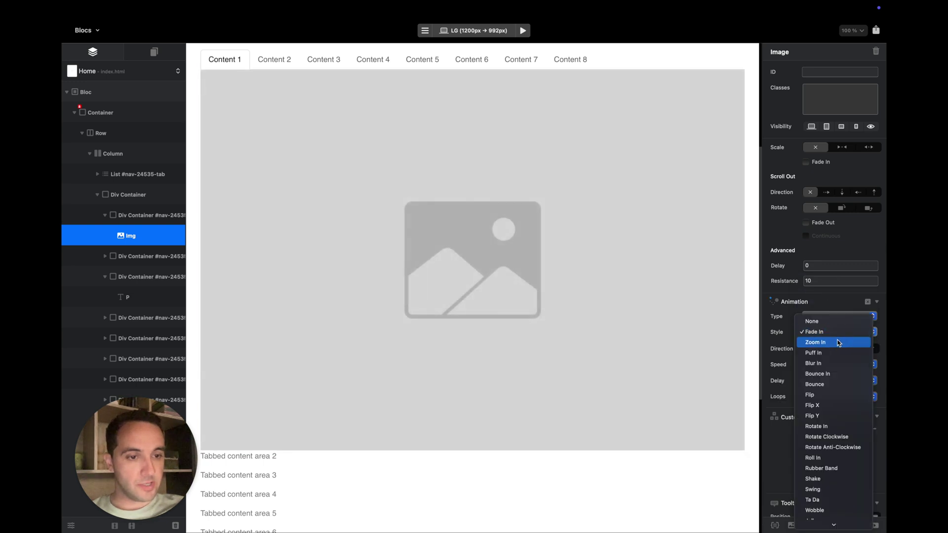
pyautogui.click(839, 333)
pyautogui.click(873, 350)
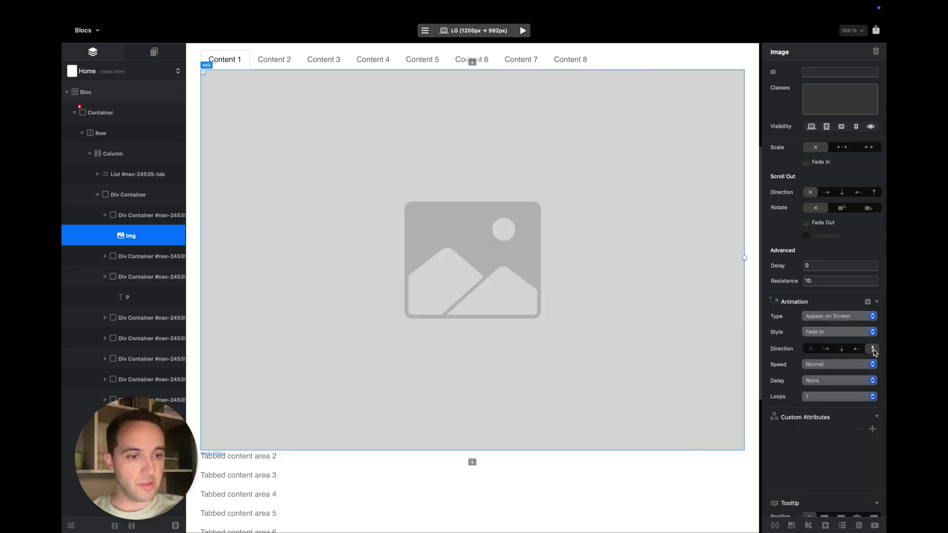
# Preview the Zoom In, Puff In and Bounce In animation styles on the image
pyautogui.click(820, 331)
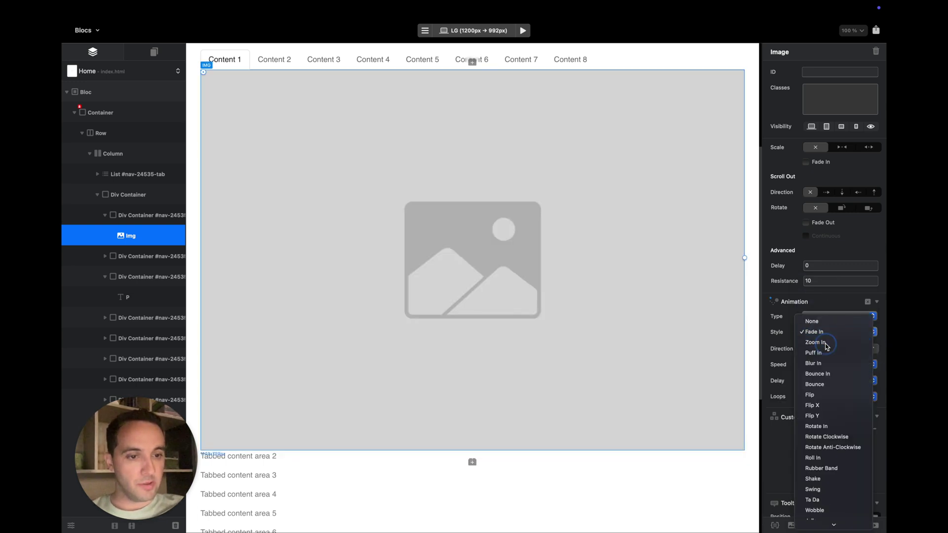
pyautogui.click(829, 334)
pyautogui.click(833, 335)
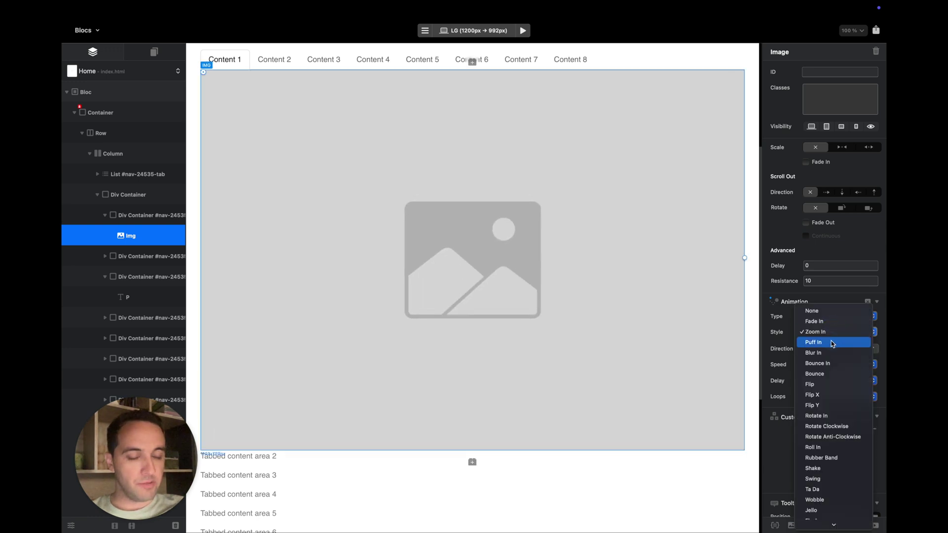
pyautogui.click(830, 340)
pyautogui.click(838, 335)
pyautogui.click(834, 326)
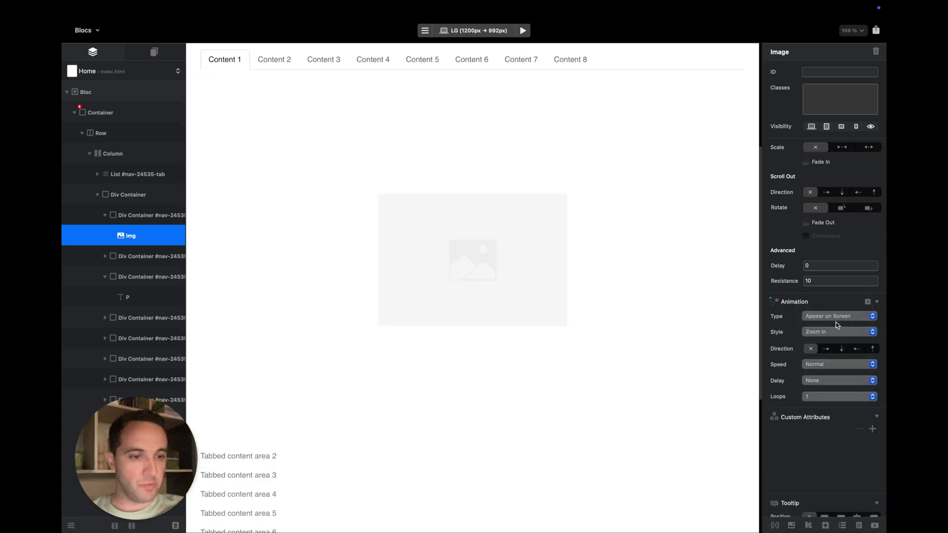
pyautogui.click(855, 350)
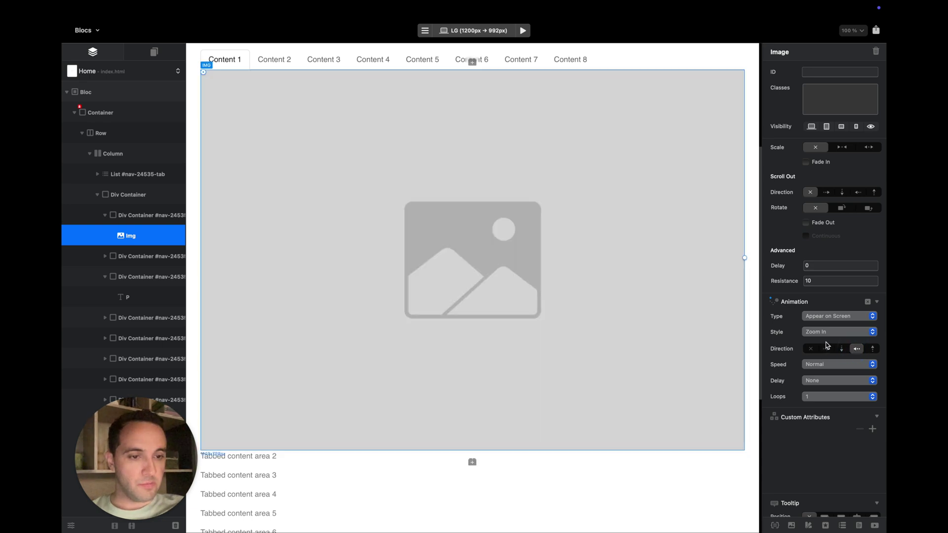
pyautogui.click(829, 335)
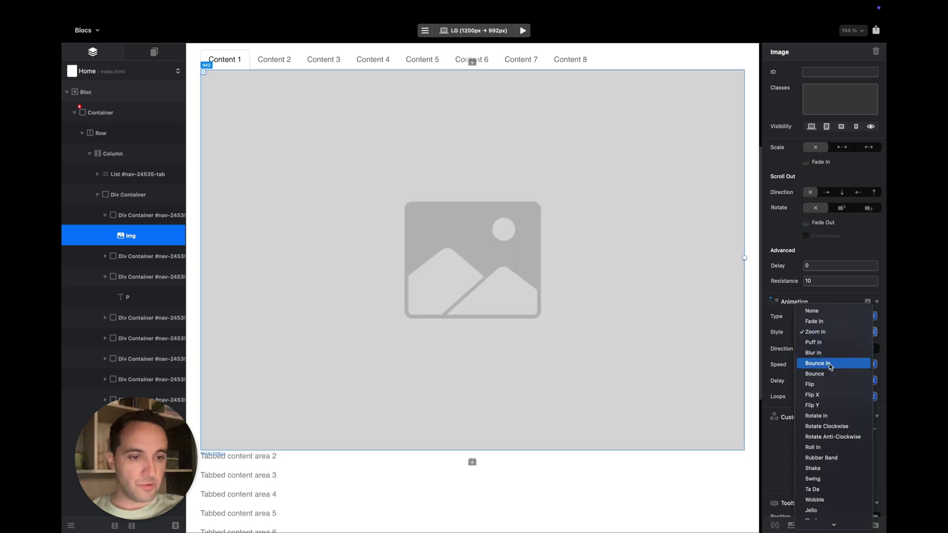
pyautogui.click(828, 364)
# Set the image's animation style to Light Speed In
pyautogui.click(828, 333)
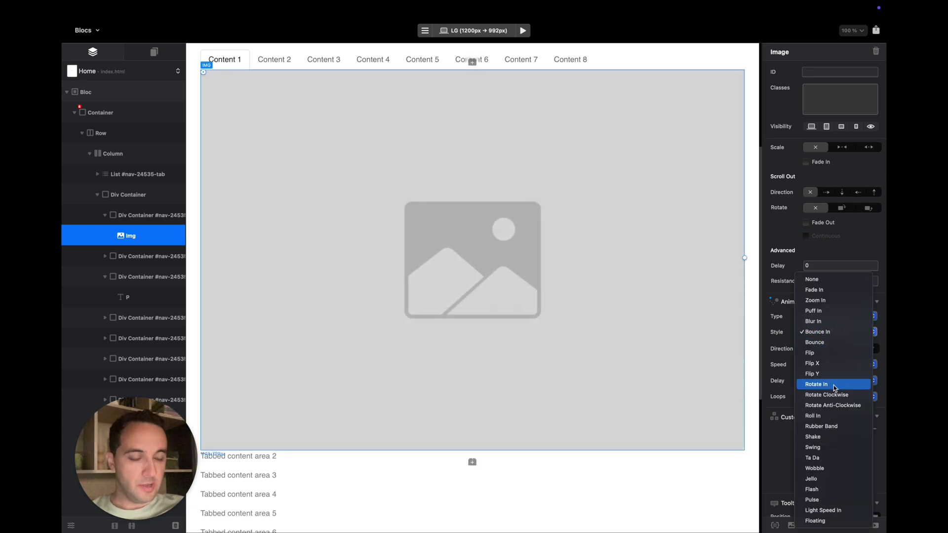
pyautogui.click(834, 509)
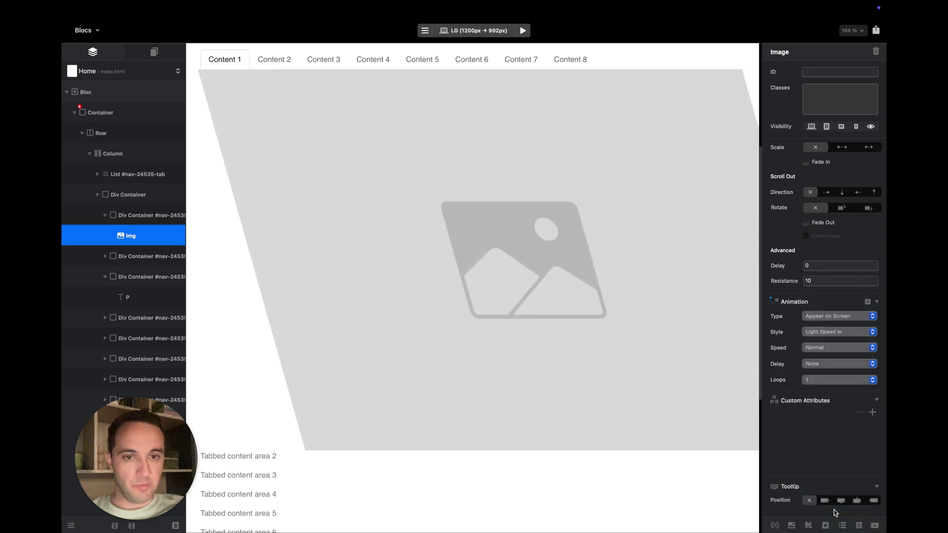
pyautogui.click(833, 330)
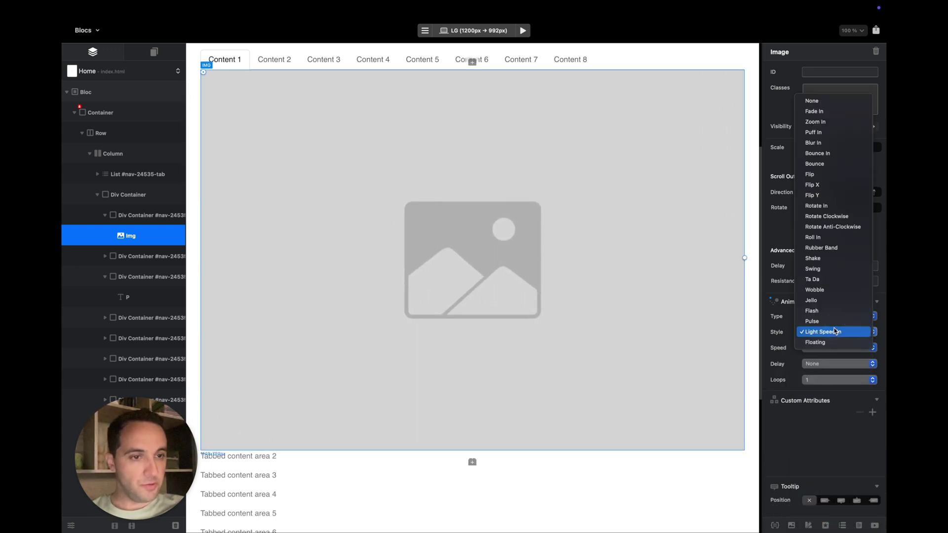
pyautogui.click(779, 334)
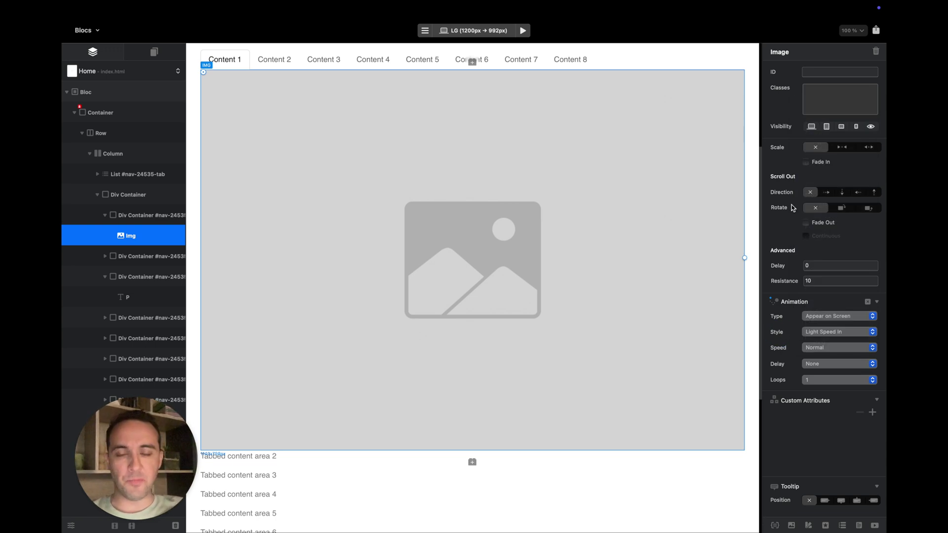
# Copy the animated image and paste it over the text in tab content areas 2 and 3
pyautogui.click(606, 455)
pyautogui.click(609, 384)
pyautogui.press('super+c')
pyautogui.scroll(-5, 324, 333)
pyautogui.click(291, 327)
pyautogui.press('super+BackSpace')
pyautogui.press('super+v')
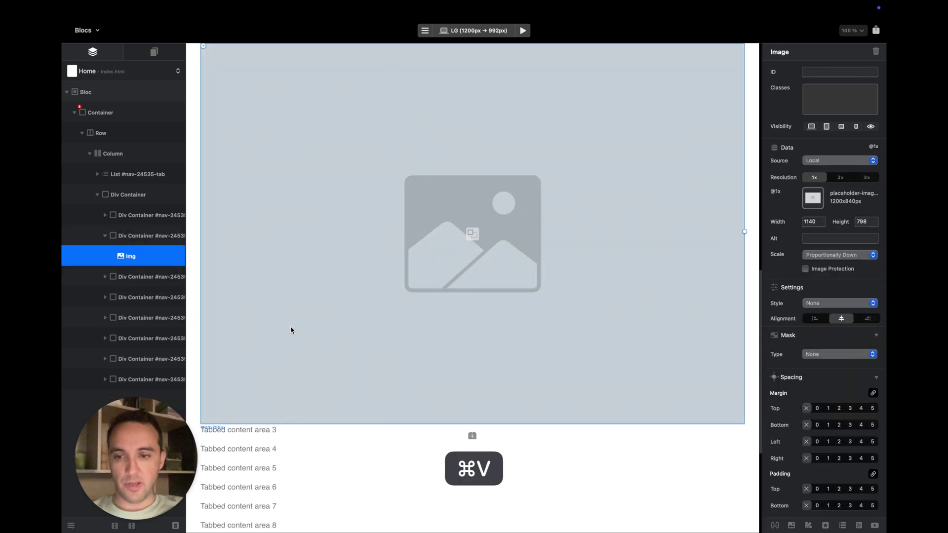
pyautogui.click(281, 433)
pyautogui.press('super+BackSpace')
pyautogui.press('super+v')
# Replace the text in tab content areas 4, 5 and 6 with pasted image copies
pyautogui.scroll(-1, 289, 432)
pyautogui.click(264, 376)
pyautogui.press('super+BackSpace')
pyautogui.press('super+v')
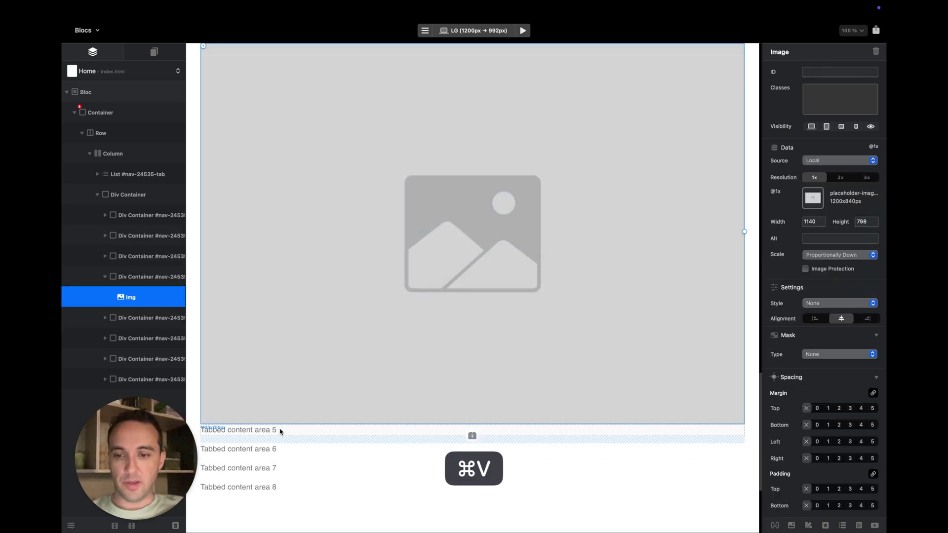
pyautogui.click(278, 430)
pyautogui.press('super+BackSpace')
pyautogui.press('super+v')
pyautogui.click(288, 433)
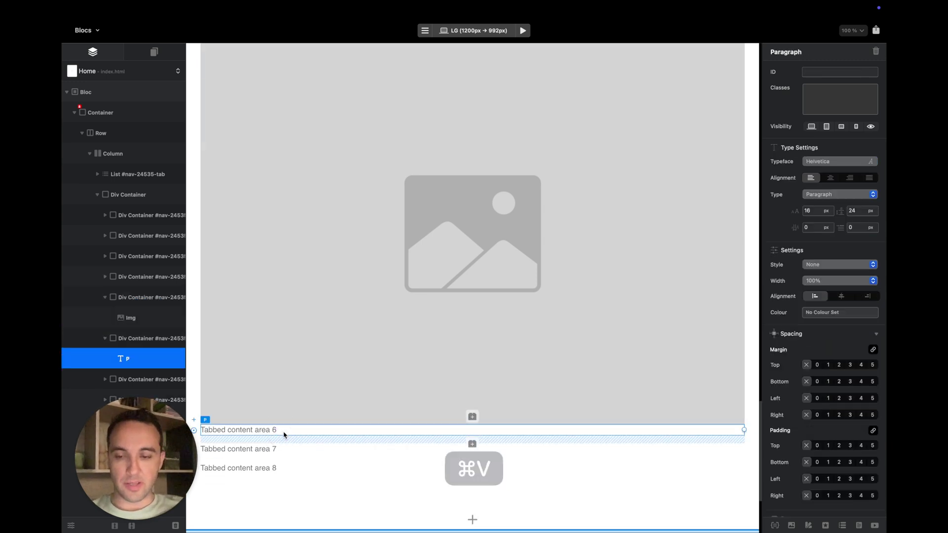
pyautogui.press('super+BackSpace')
pyautogui.press('super+v')
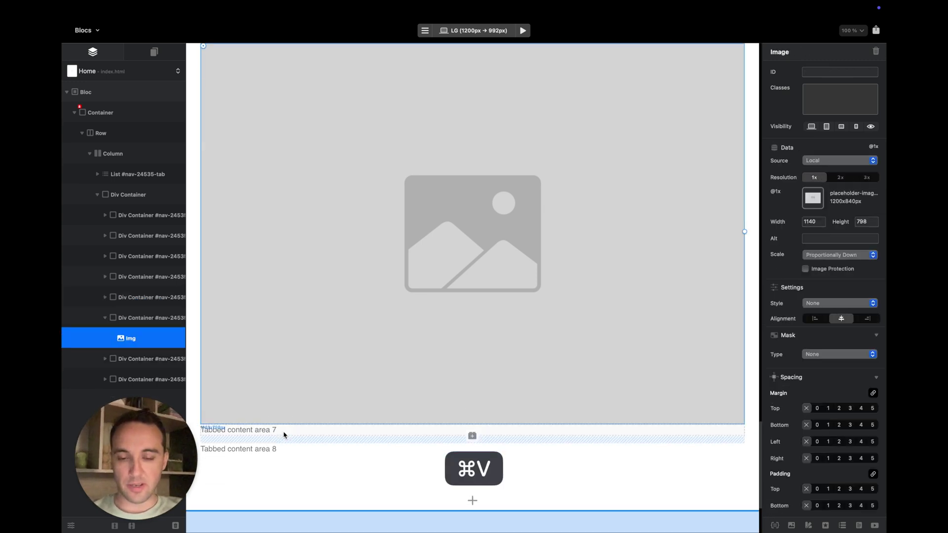
pyautogui.scroll(10, 283, 434)
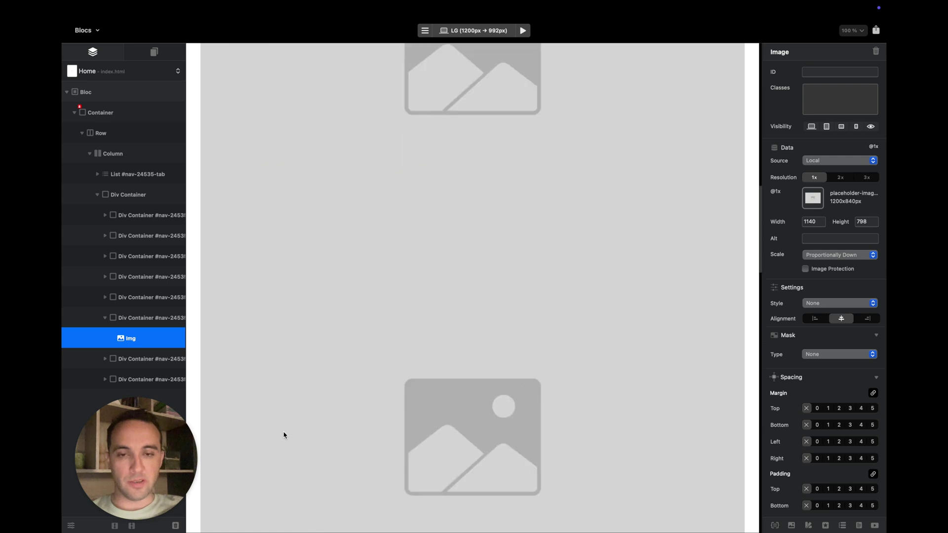
pyautogui.scroll(5, 284, 434)
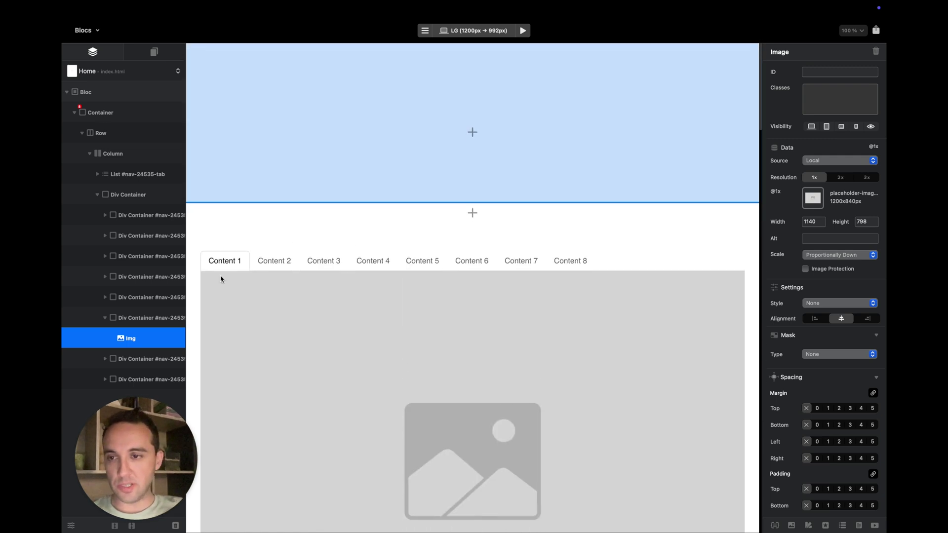
# Select the Column layer holding the tab list and content, and add the column-tabs class
pyautogui.click(130, 175)
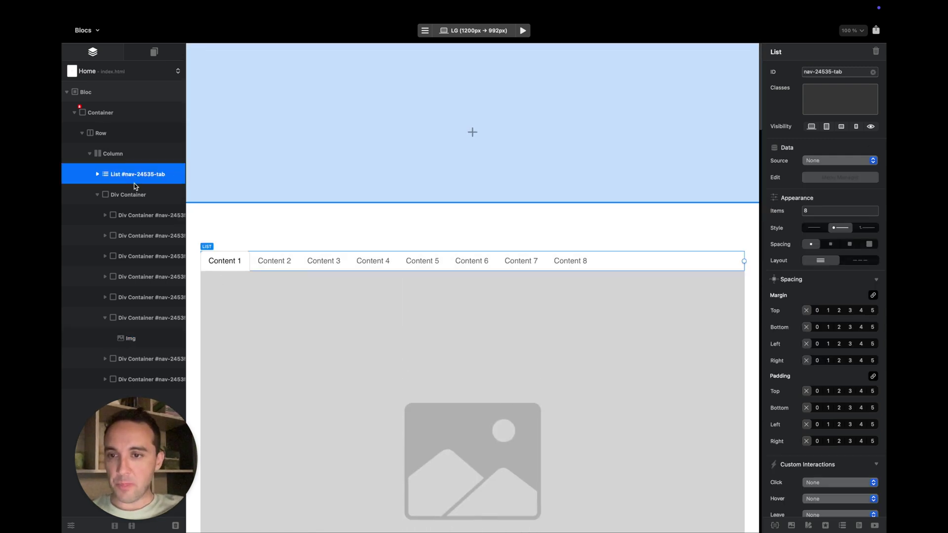
pyautogui.click(136, 190)
pyautogui.click(138, 171)
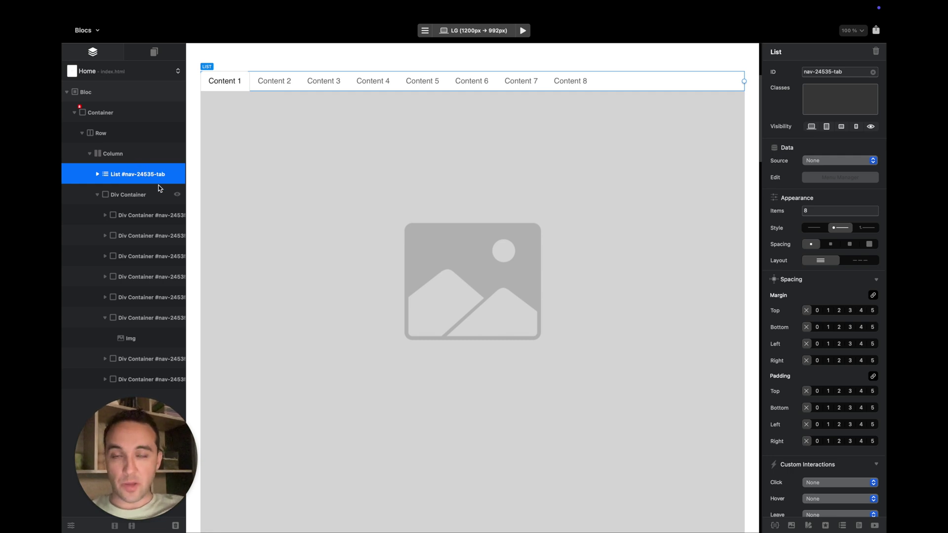
pyautogui.click(119, 156)
pyautogui.click(98, 194)
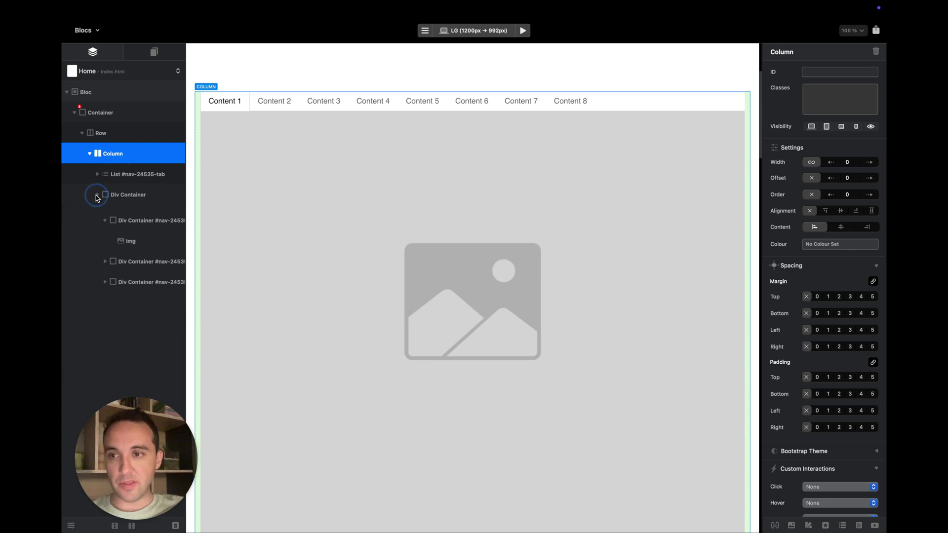
pyautogui.click(121, 172)
pyautogui.click(124, 195)
pyautogui.click(123, 172)
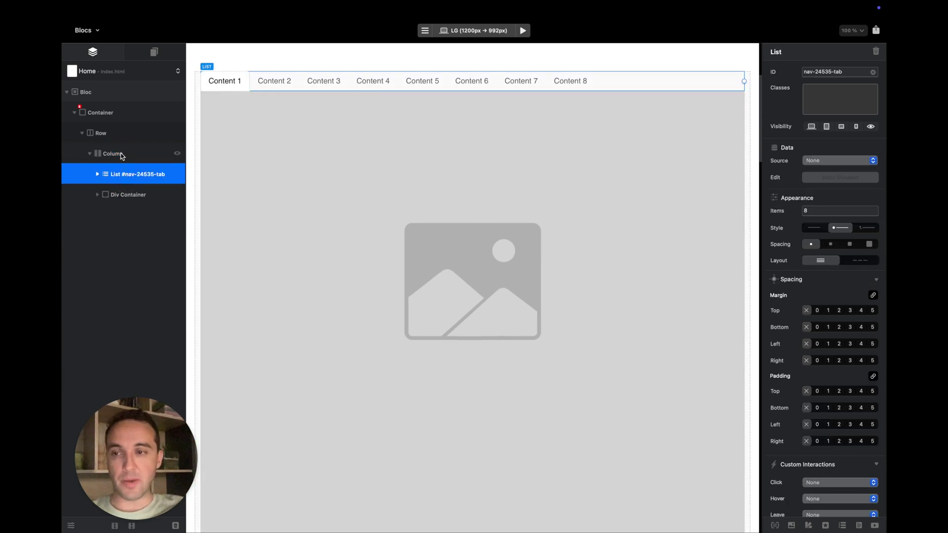
pyautogui.click(127, 155)
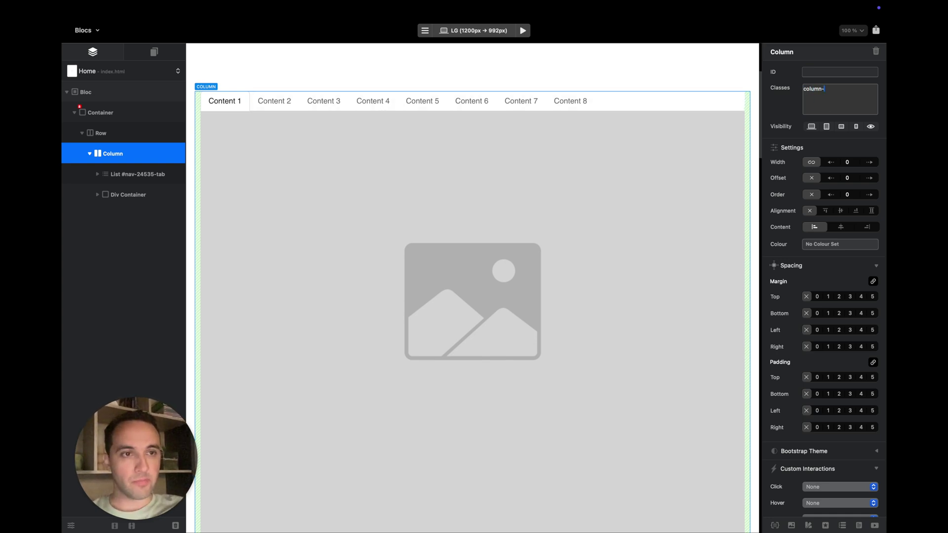
pyautogui.press('Return')
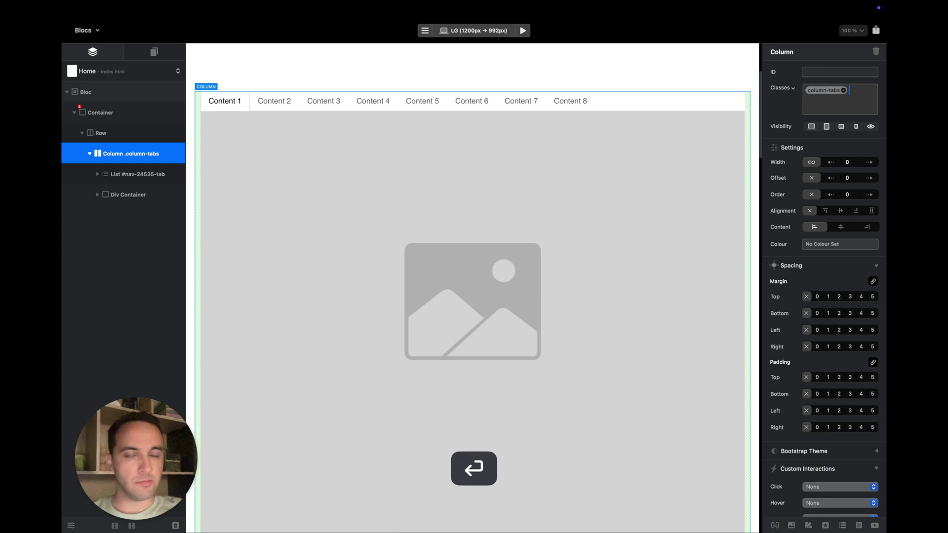
# In the column-tabs Class Editor, set Display to Flex under positioning
pyautogui.doubleClick(813, 91)
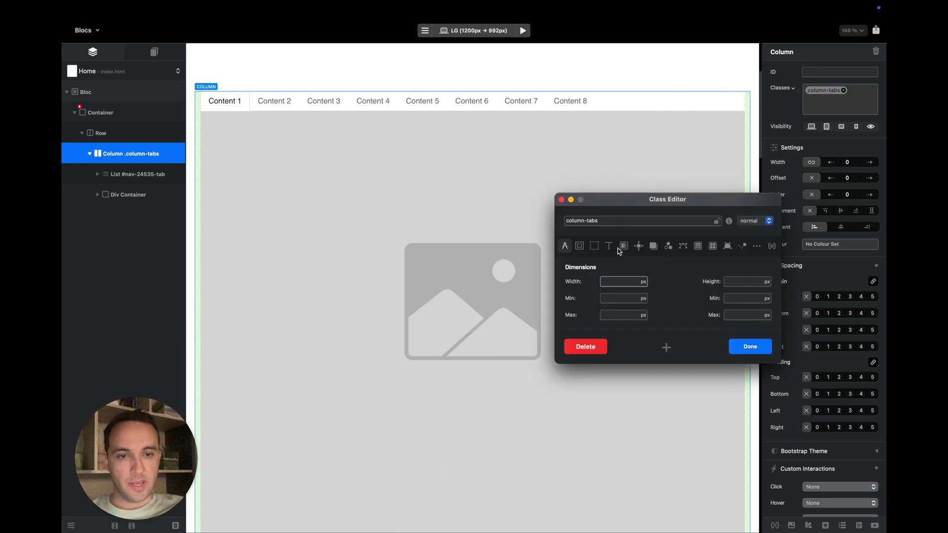
pyautogui.click(639, 248)
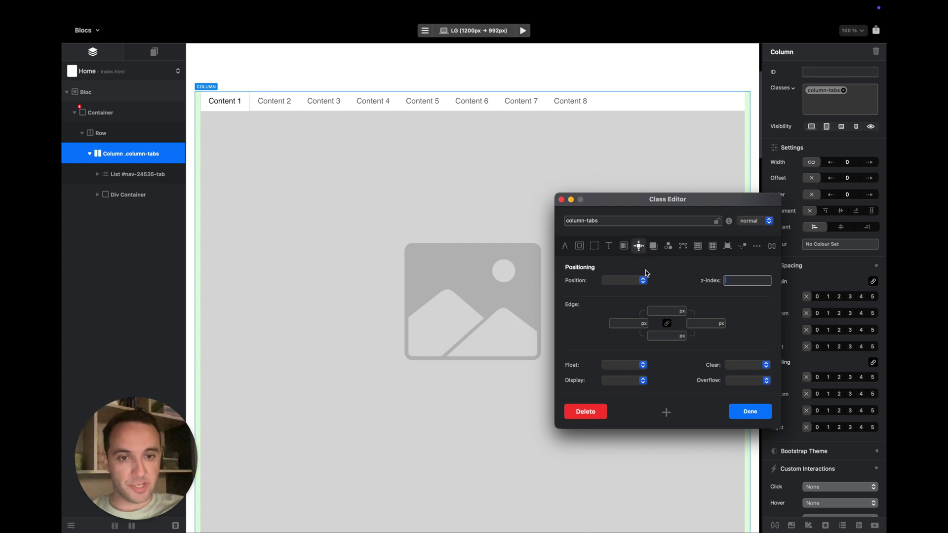
pyautogui.click(634, 382)
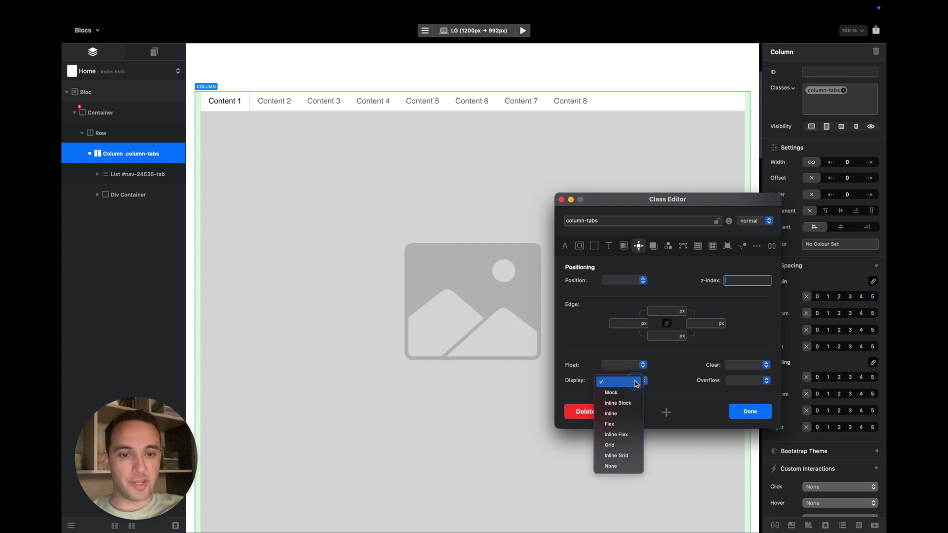
pyautogui.click(622, 425)
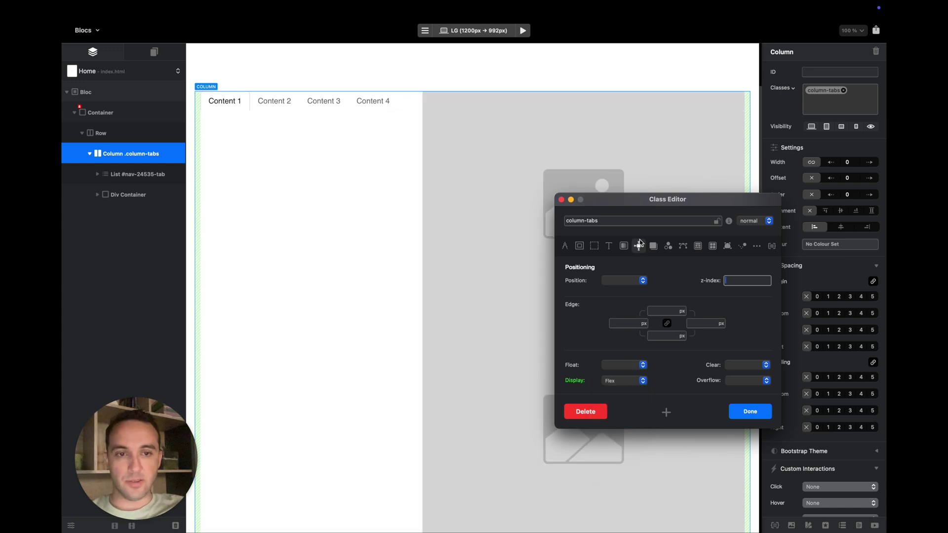
# Show the Flexbox Flex Container and Flex Child options for column-tabs
pyautogui.moveTo(655, 205); pyautogui.dragTo(650, 182)
pyautogui.scroll(-5, 479, 236)
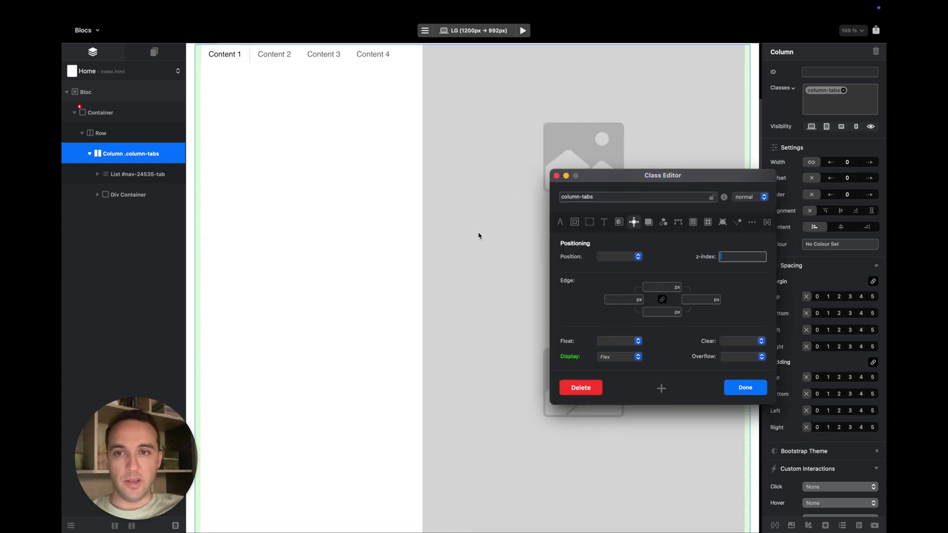
pyautogui.scroll(5, 478, 236)
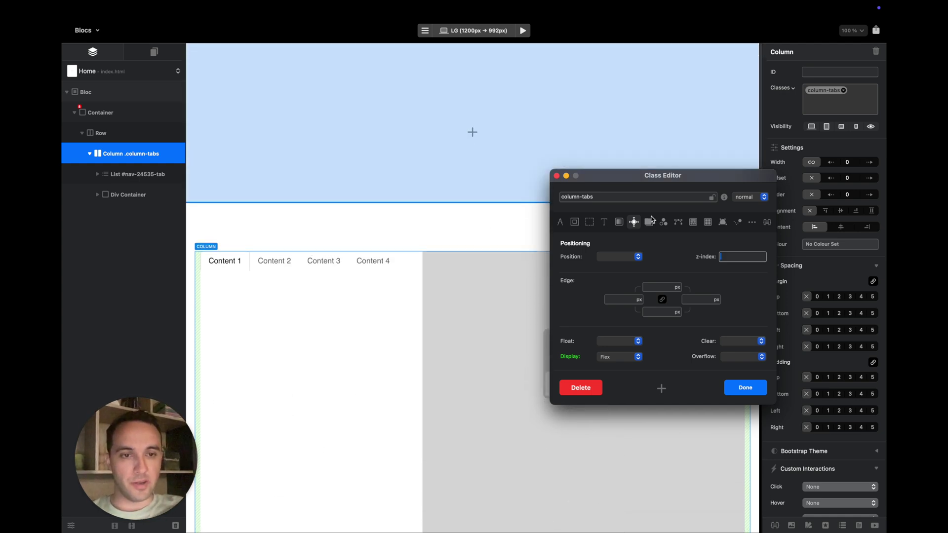
pyautogui.click(694, 224)
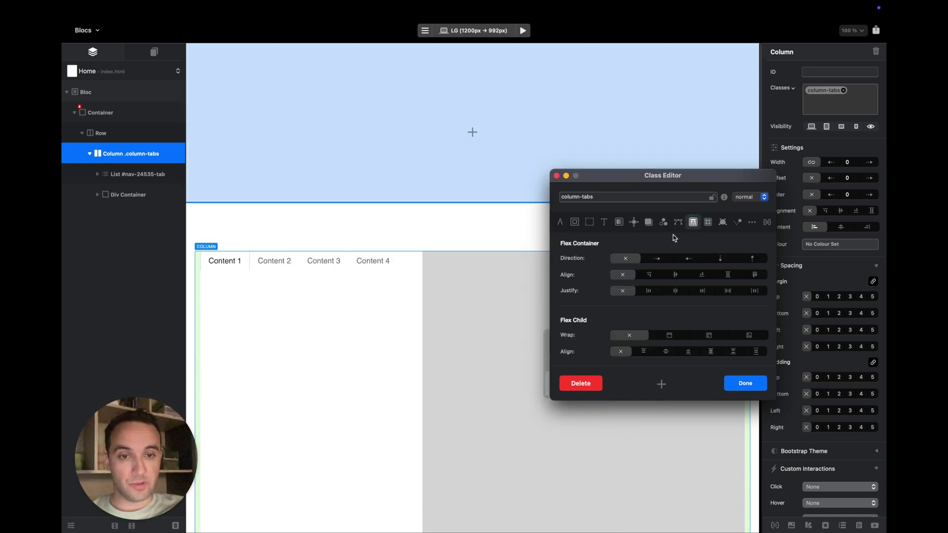
# Set the column-tabs flex direction to left-to-right after trying the other directions
pyautogui.click(657, 261)
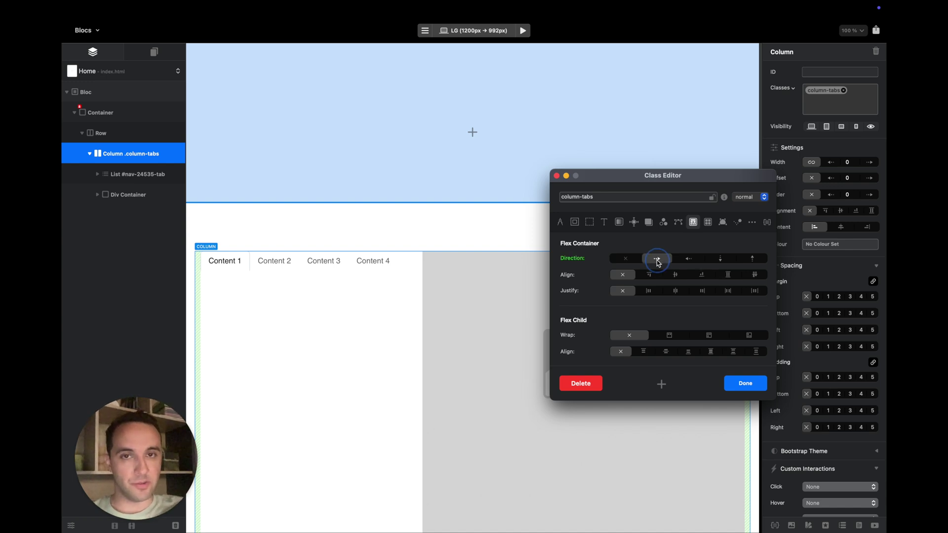
pyautogui.click(731, 259)
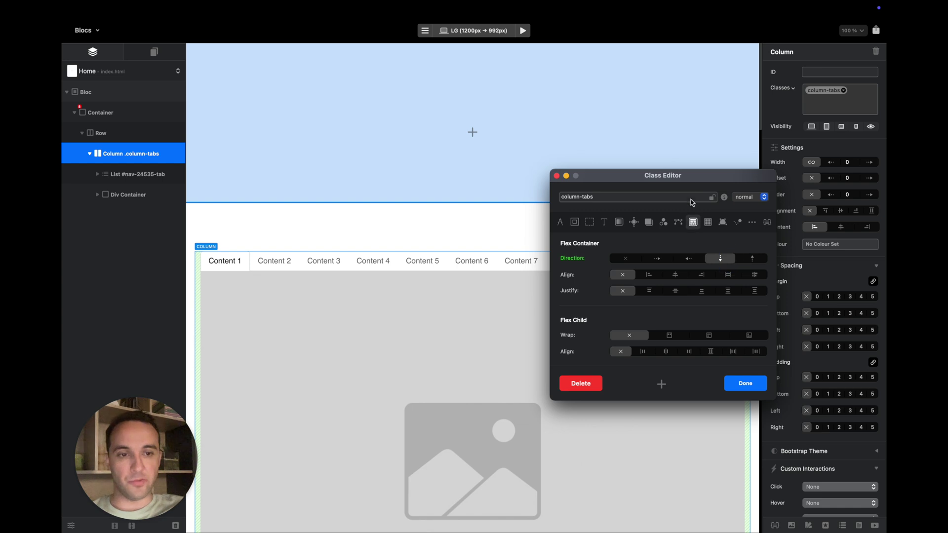
pyautogui.moveTo(689, 181); pyautogui.dragTo(727, 200)
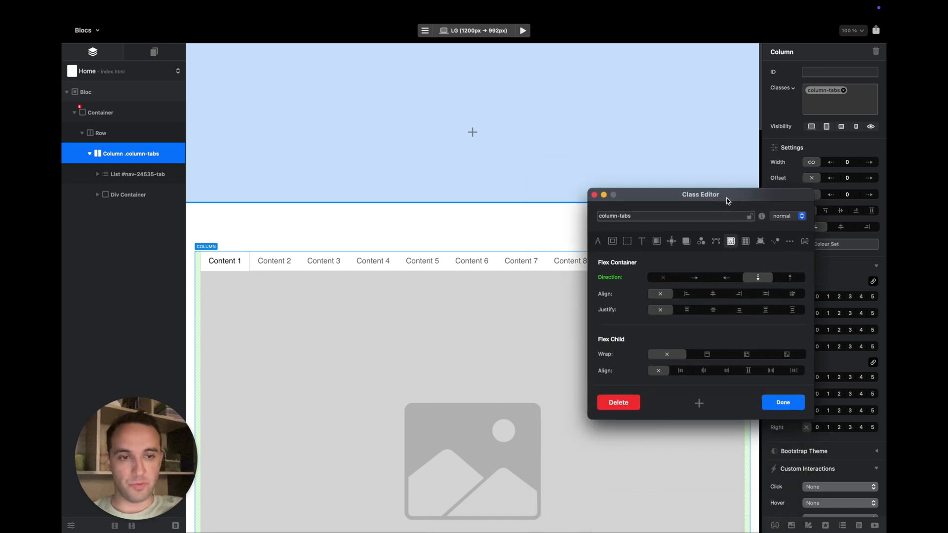
pyautogui.click(790, 277)
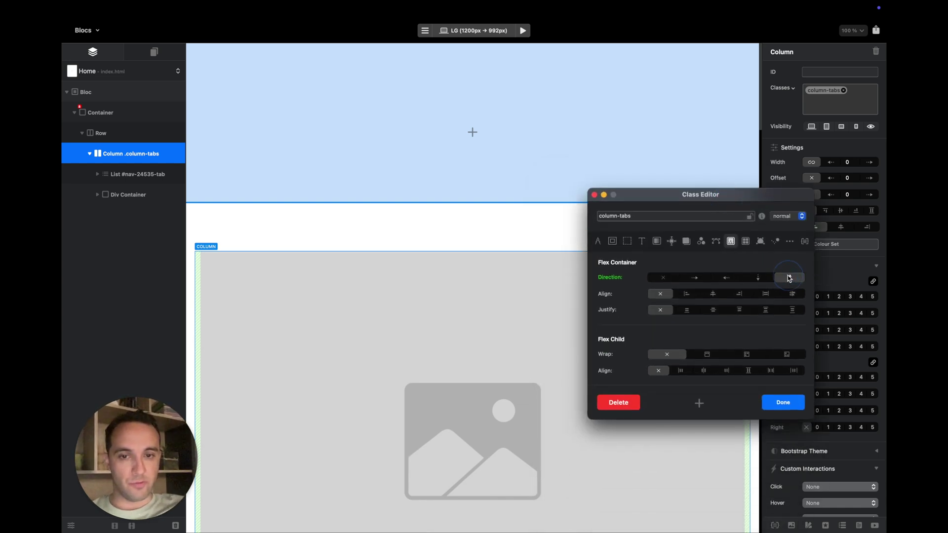
pyautogui.click(725, 278)
pyautogui.click(696, 279)
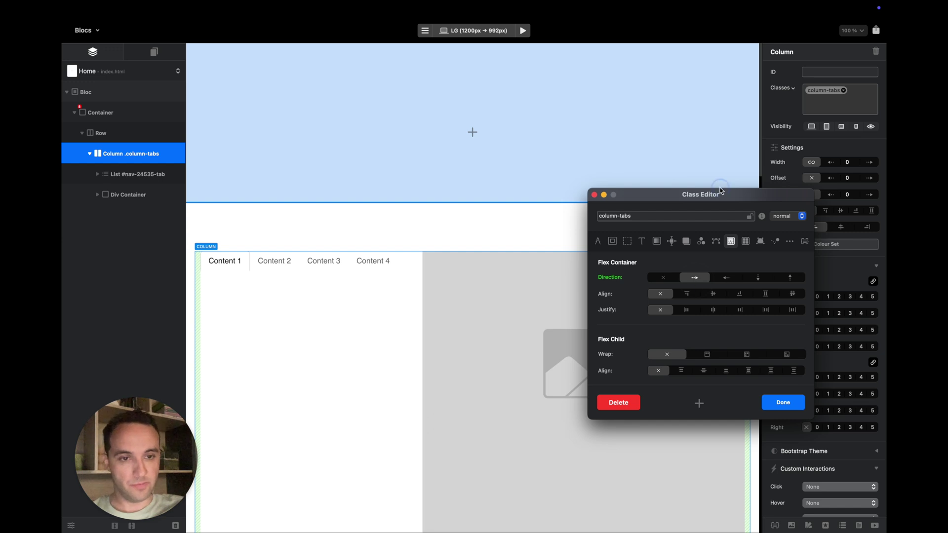
pyautogui.moveTo(732, 194); pyautogui.dragTo(739, 131)
# Align the column-tabs items to the start (top) after comparing centring with the reference site
pyautogui.scroll(-2, 511, 275)
pyautogui.scroll(-6, 511, 275)
pyautogui.scroll(3, 510, 273)
pyautogui.click(697, 229)
pyautogui.click(660, 230)
pyautogui.click(690, 229)
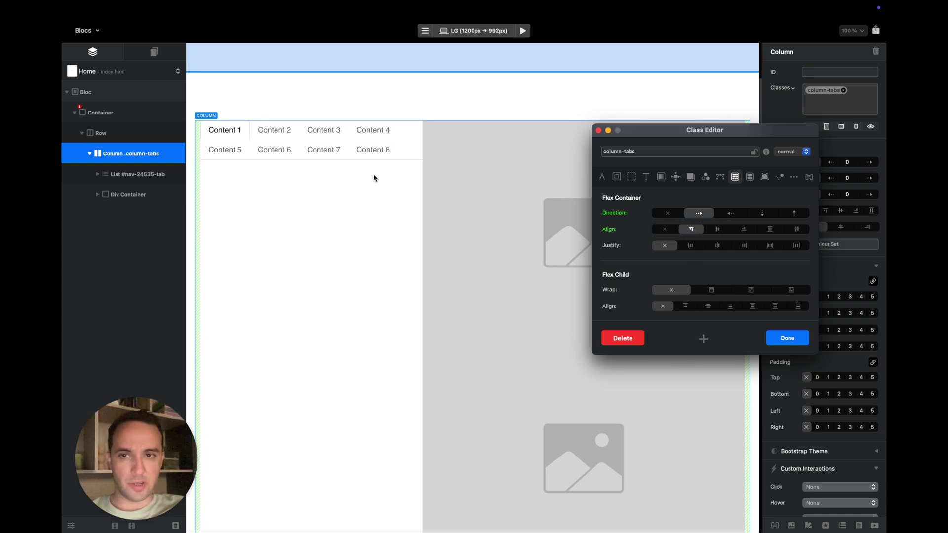
pyautogui.scroll(-1, 386, 230)
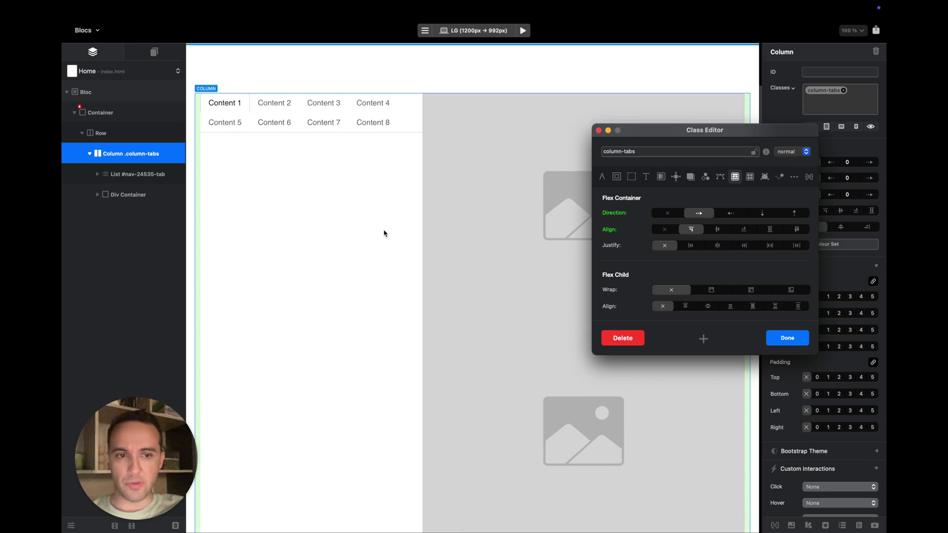
pyautogui.click(717, 229)
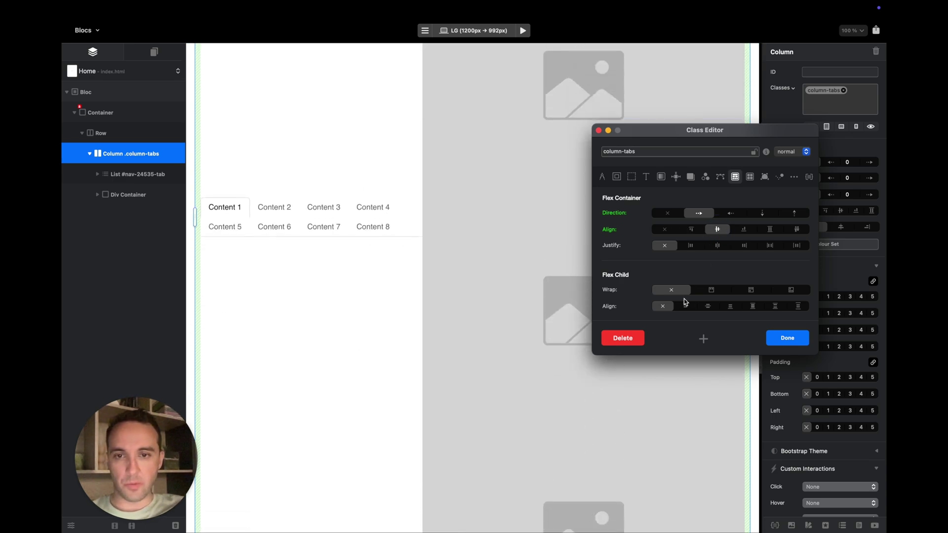
pyautogui.hotkey('ctrl', 'Right')
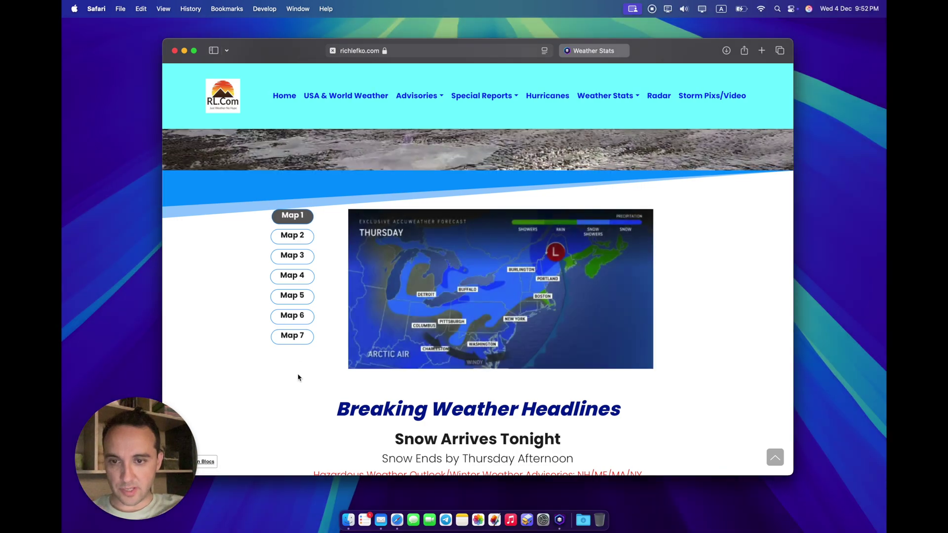
pyautogui.hotkey('ctrl', 'Left')
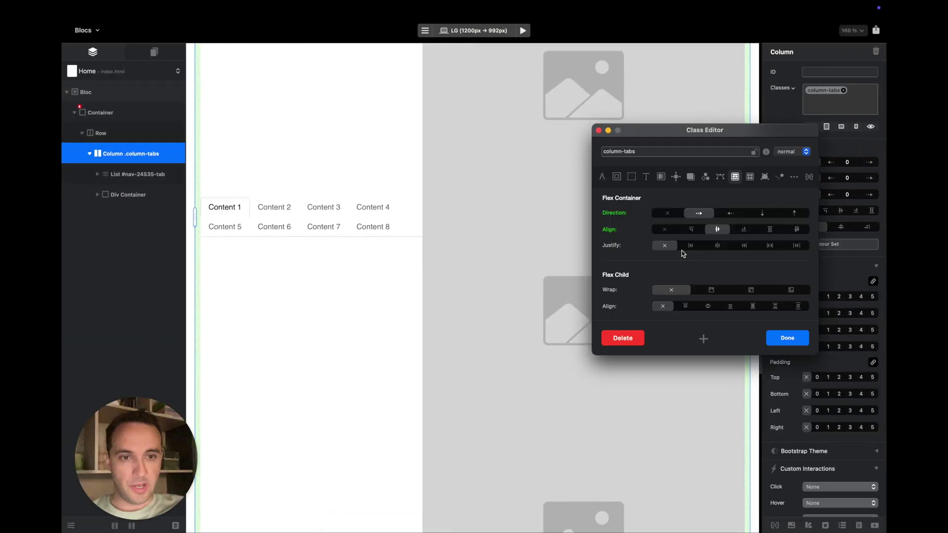
pyautogui.click(691, 229)
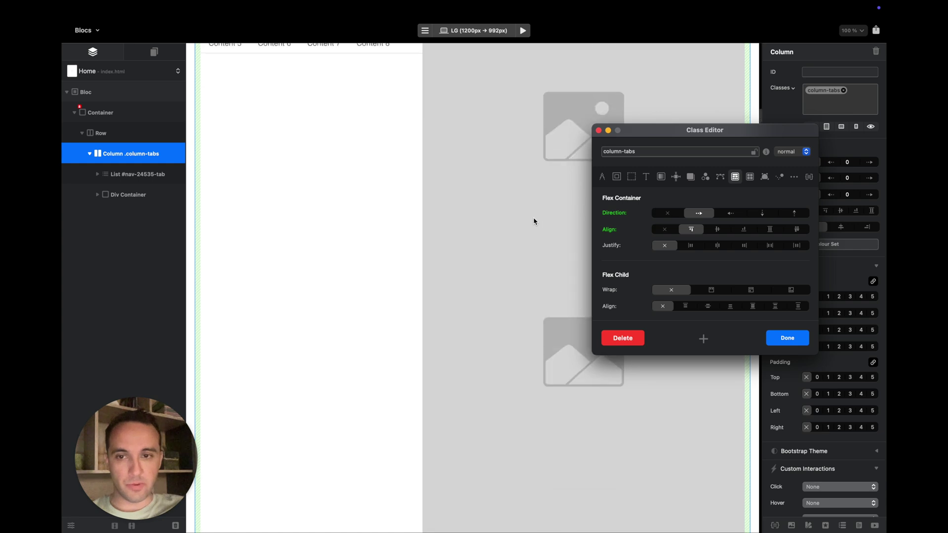
# Leave column-tabs justification at none and close the Class Editor
pyautogui.click(717, 245)
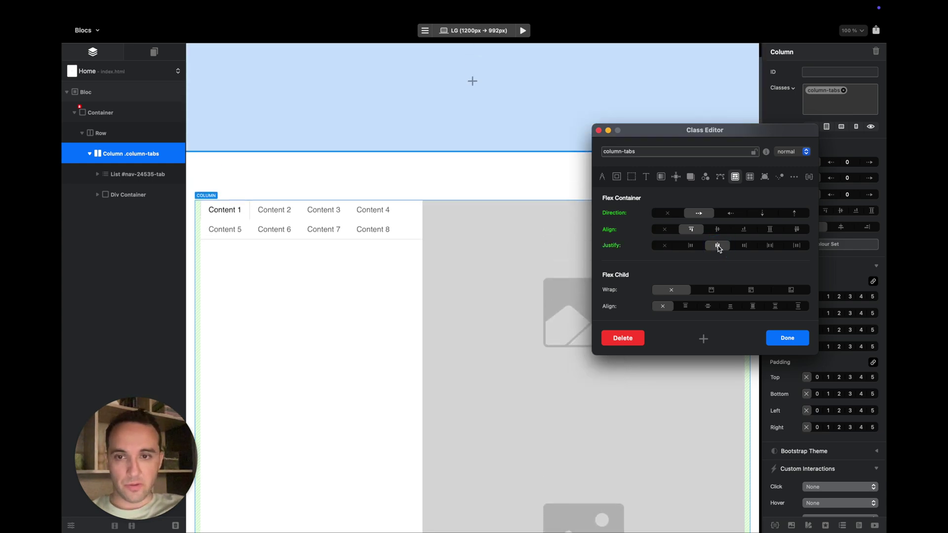
pyautogui.click(743, 245)
pyautogui.click(664, 245)
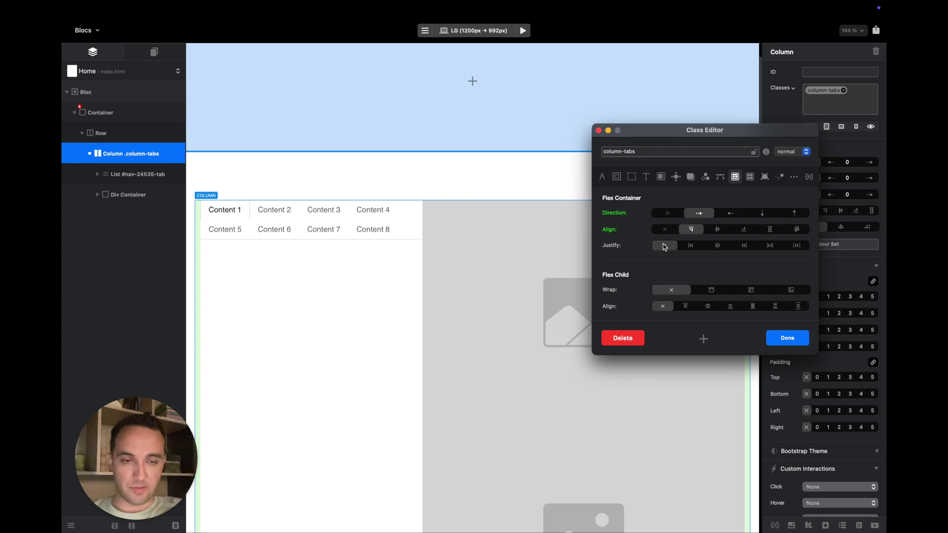
pyautogui.click(798, 340)
# Add a new sidebar-tabs class to the tab list
pyautogui.click(135, 177)
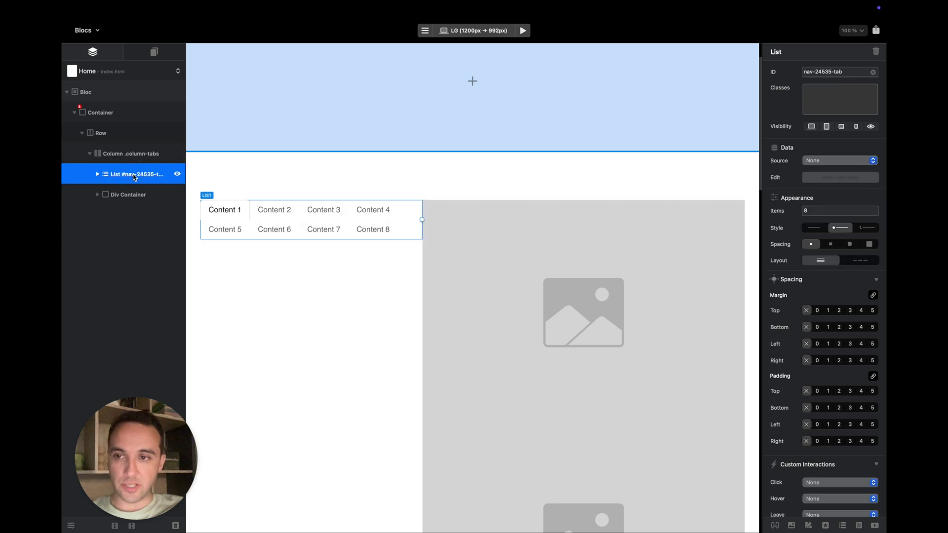
pyautogui.click(130, 196)
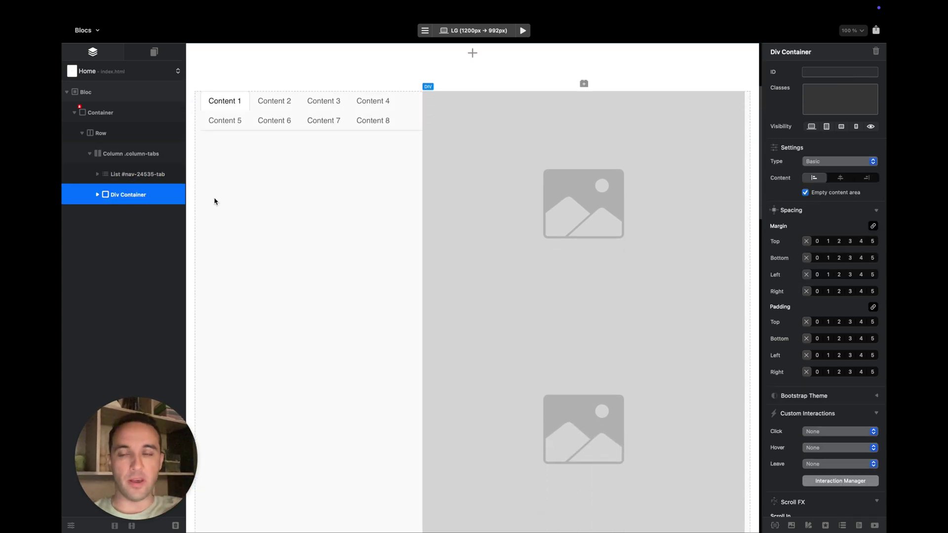
pyautogui.hotkey('ctrl', 'Left')
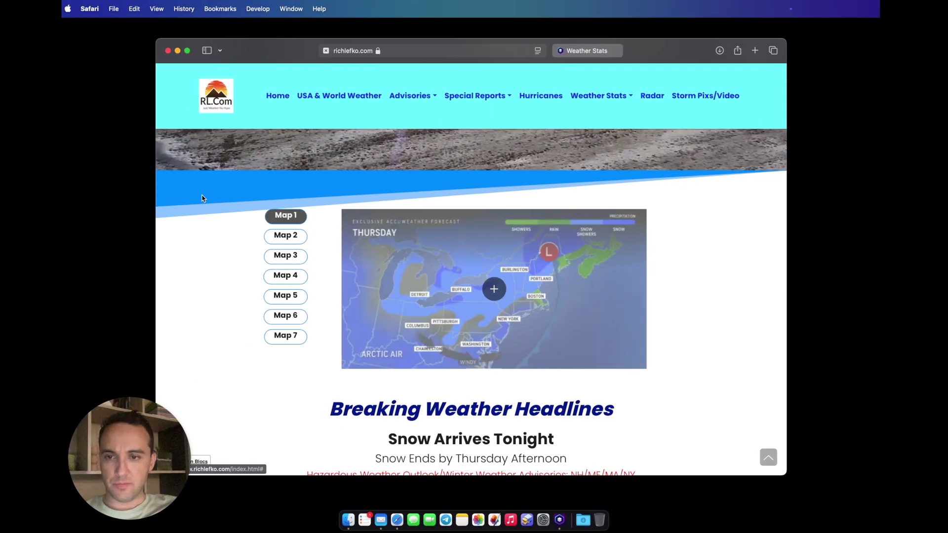
pyautogui.hotkey('ctrl', 'Right')
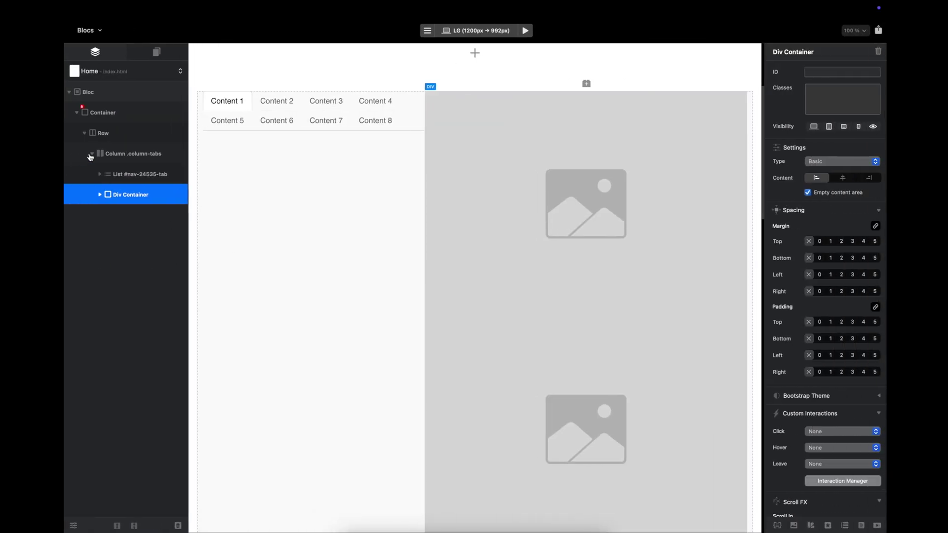
pyautogui.click(134, 175)
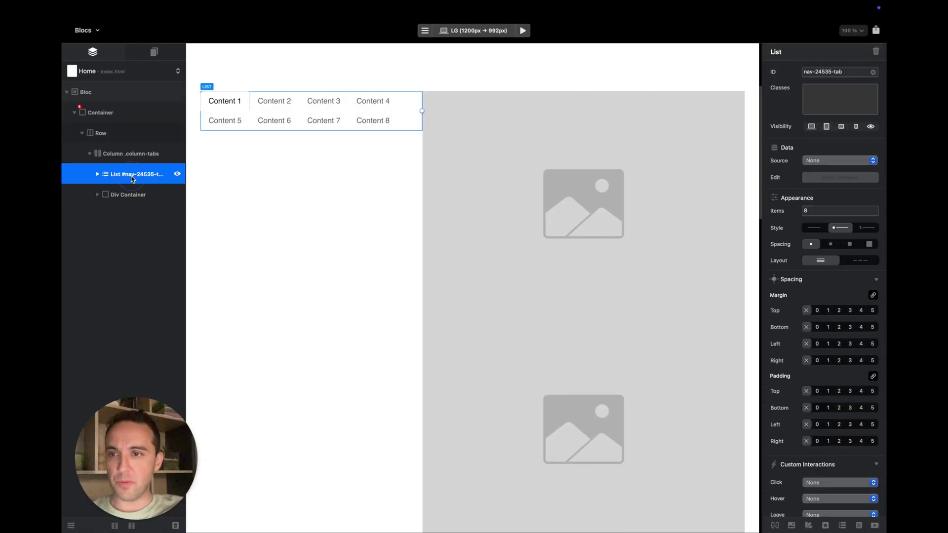
pyautogui.click(848, 102)
pyautogui.write('s')
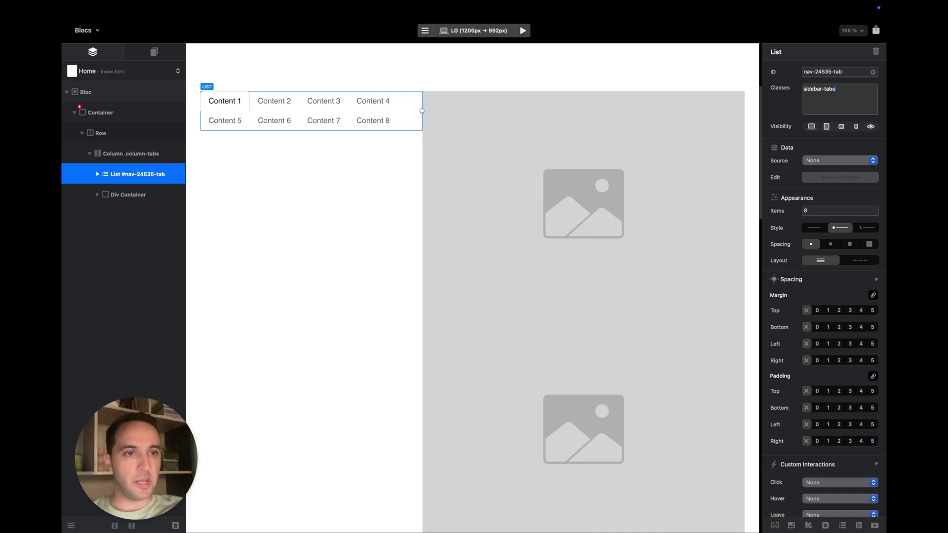
pyautogui.write('idebar-tabs')
pyautogui.press('Return')
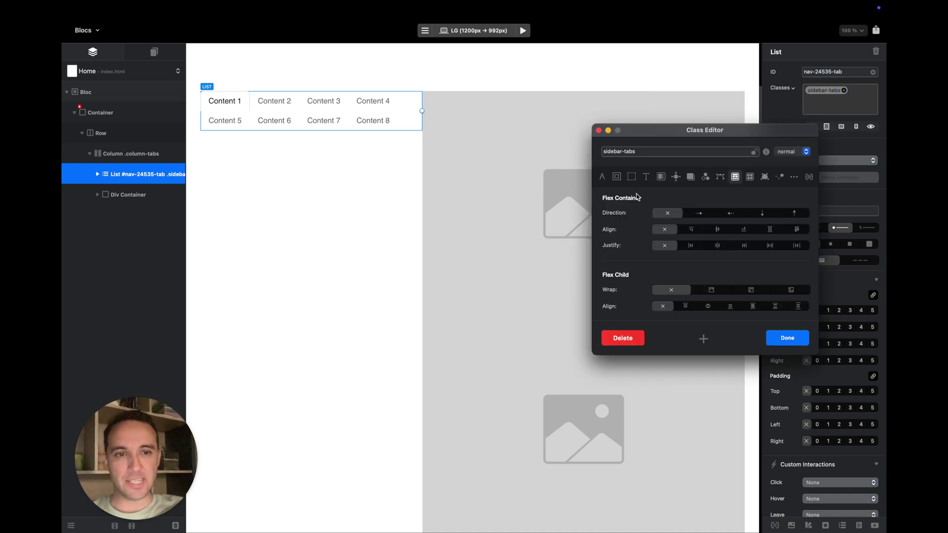
# Set the sidebar-tabs width to 20% in the Dimensions panel
pyautogui.click(602, 176)
pyautogui.click(654, 213)
pyautogui.click(674, 213)
pyautogui.click(681, 223)
pyautogui.write('20')
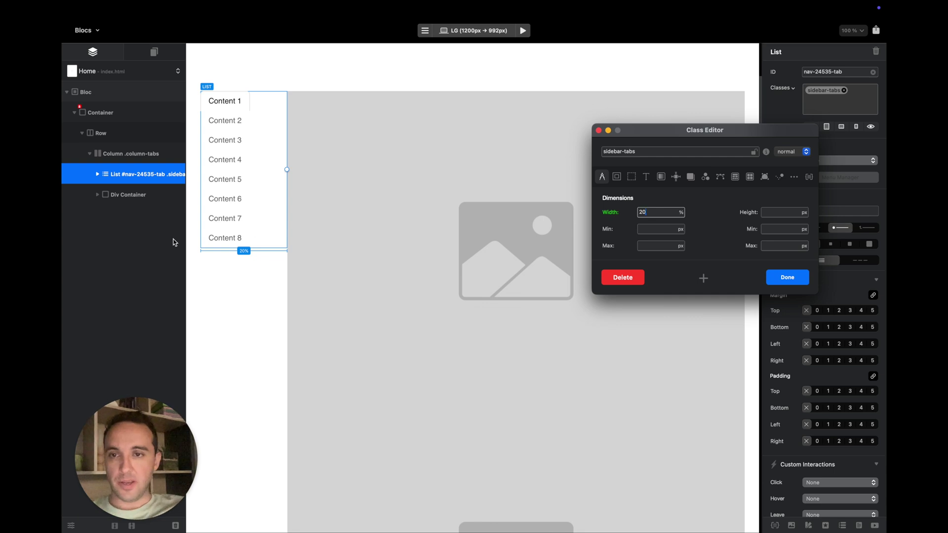
# Add a content-tabs class to the content container with width 80%
pyautogui.click(129, 196)
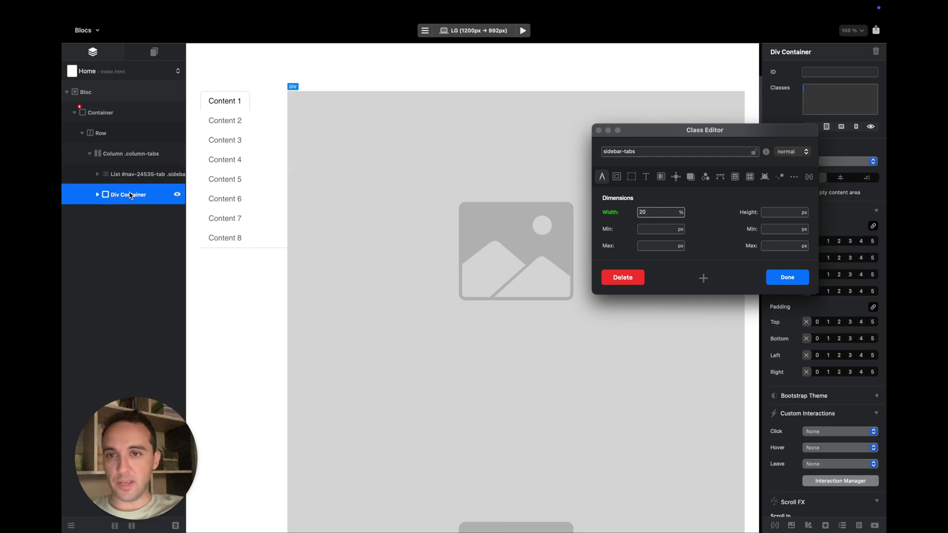
pyautogui.click(827, 108)
pyautogui.write('content-')
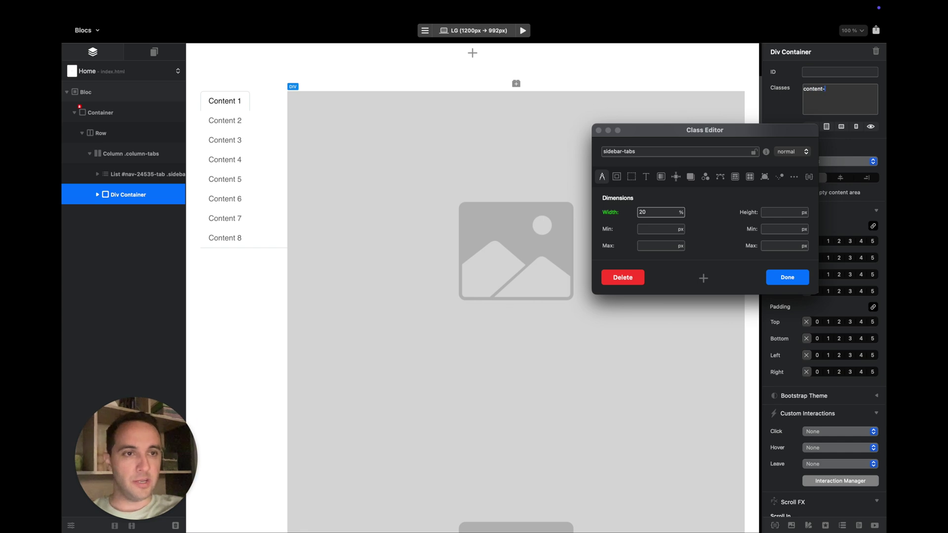
pyautogui.write('tabs')
pyautogui.press('Return')
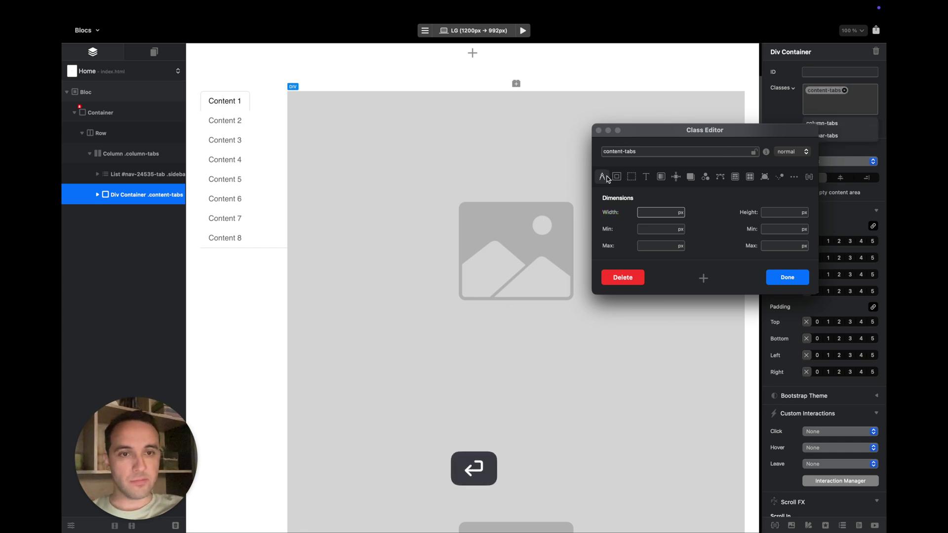
pyautogui.click(679, 213)
pyautogui.click(683, 230)
pyautogui.write('80')
# Close the Class Editor and recheck the sidebar-tabs and content container widths
pyautogui.click(792, 273)
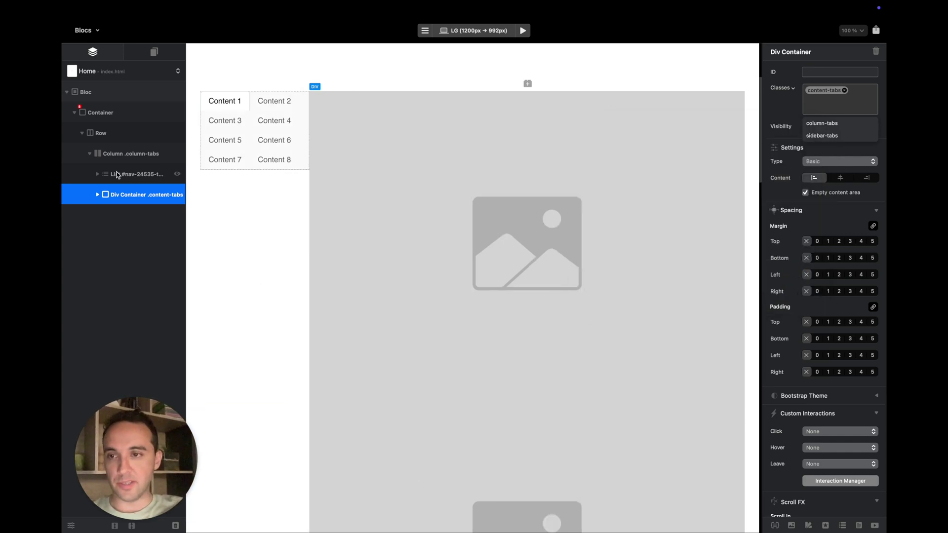
pyautogui.click(247, 167)
pyautogui.doubleClick(820, 91)
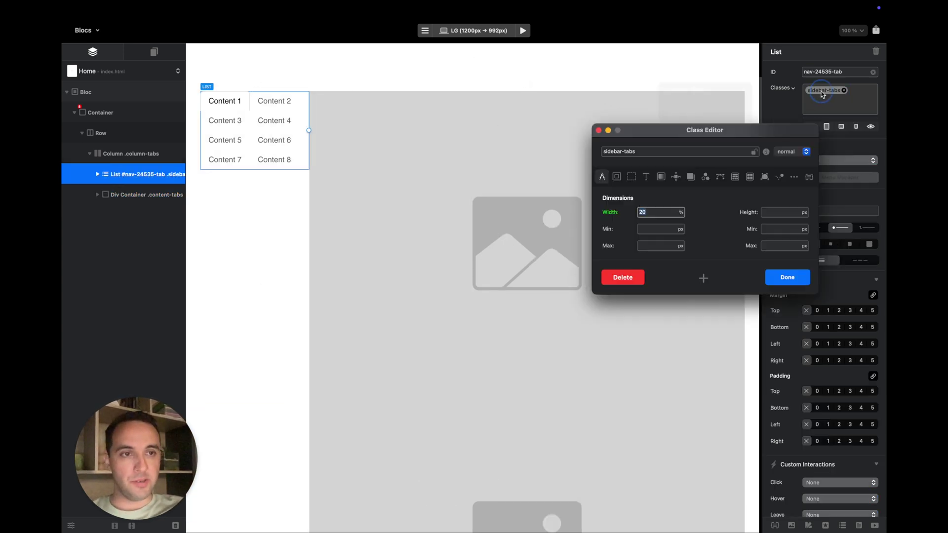
pyautogui.click(127, 196)
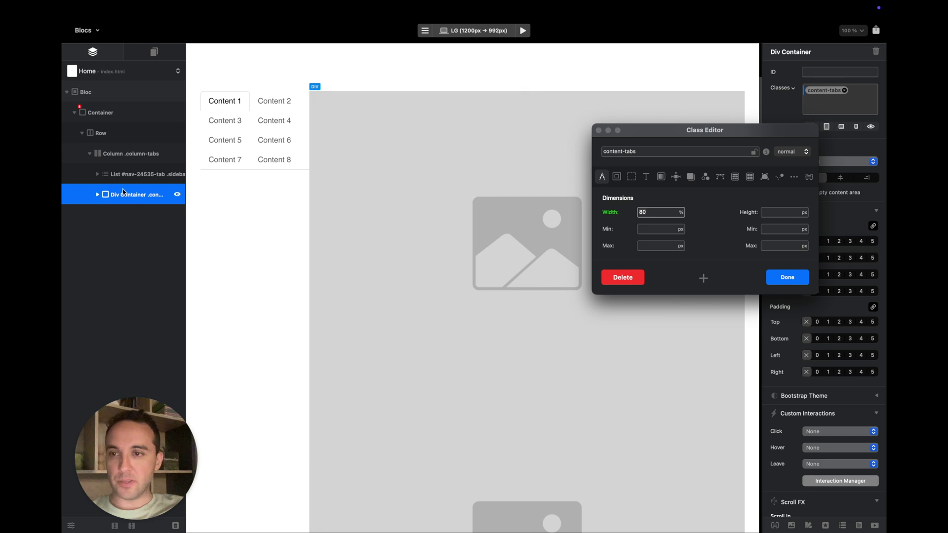
# Show the sidebar-tabs flex settings and select the column holding the tabs
pyautogui.click(241, 104)
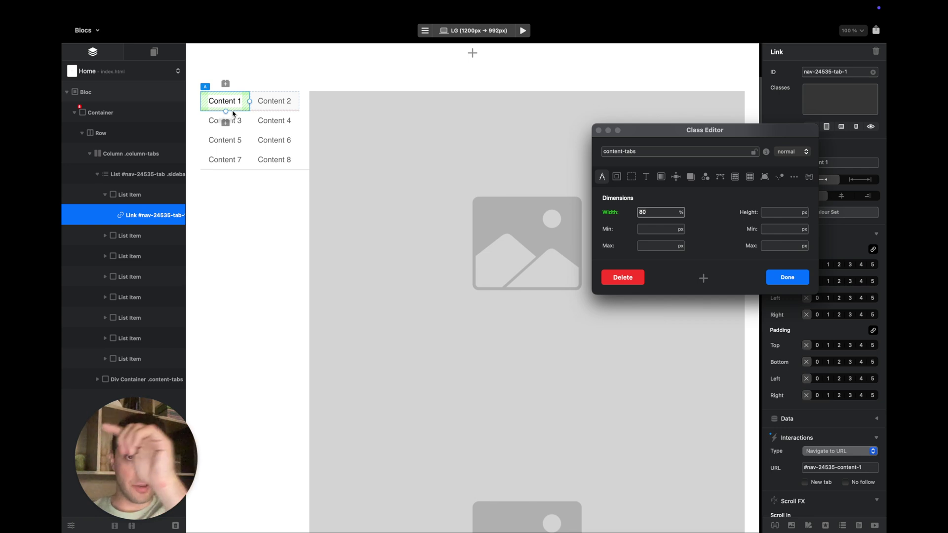
pyautogui.click(135, 178)
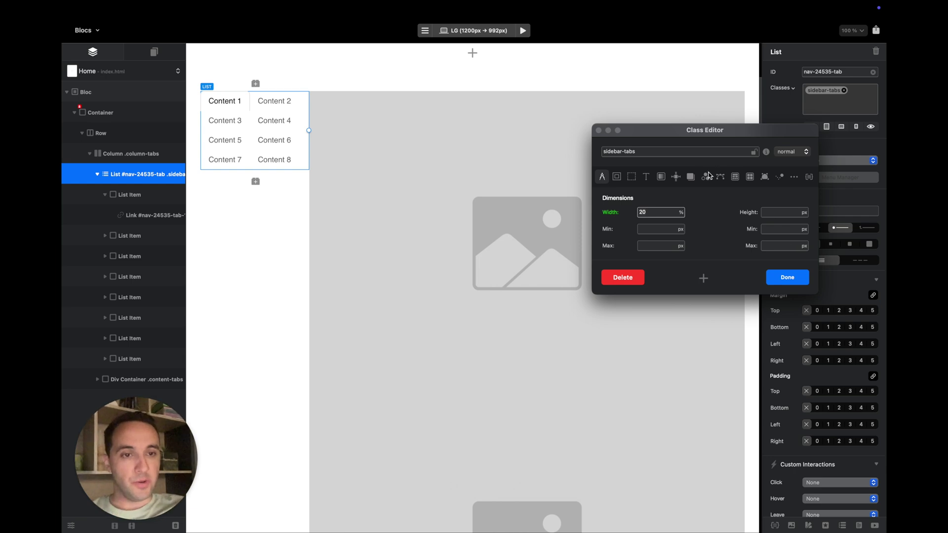
pyautogui.click(735, 178)
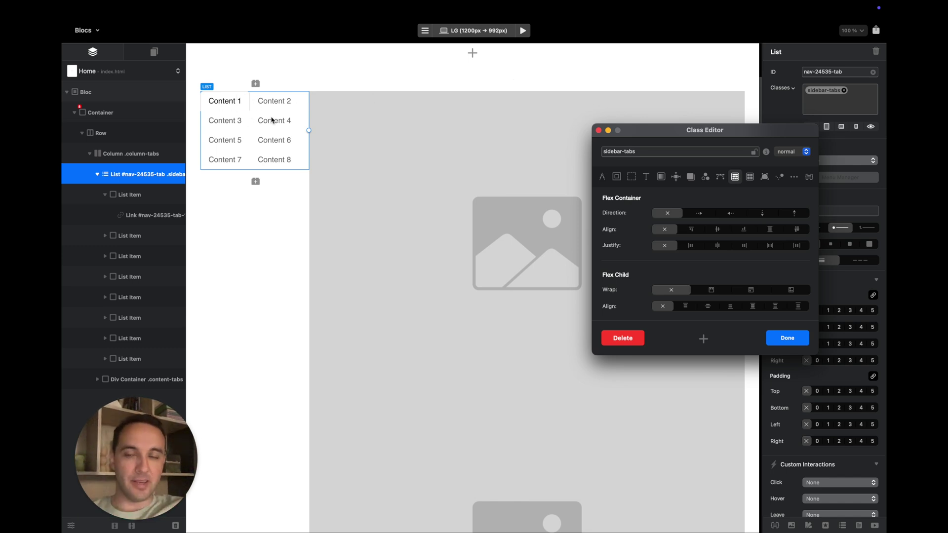
pyautogui.click(255, 203)
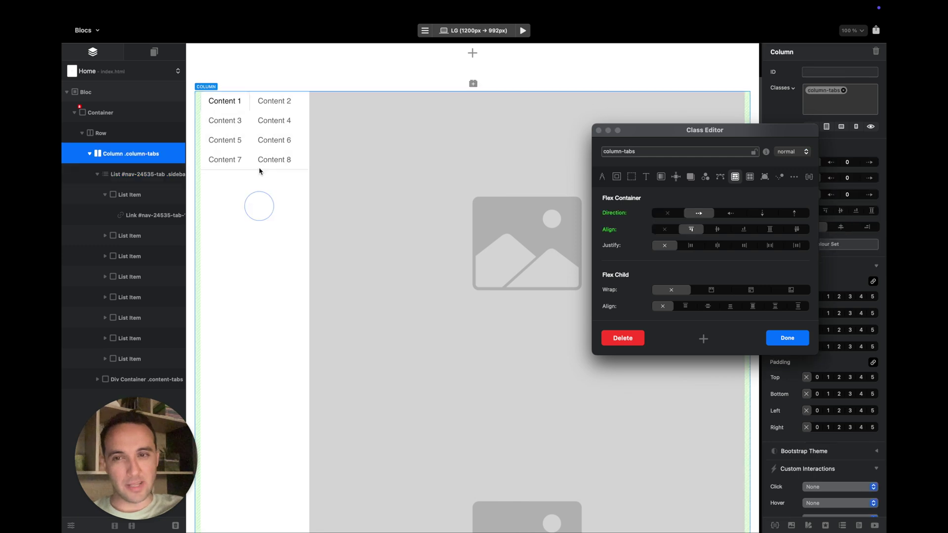
# Select the list item containing the Content 1 tab in the layer tree
pyautogui.click(246, 100)
pyautogui.click(135, 197)
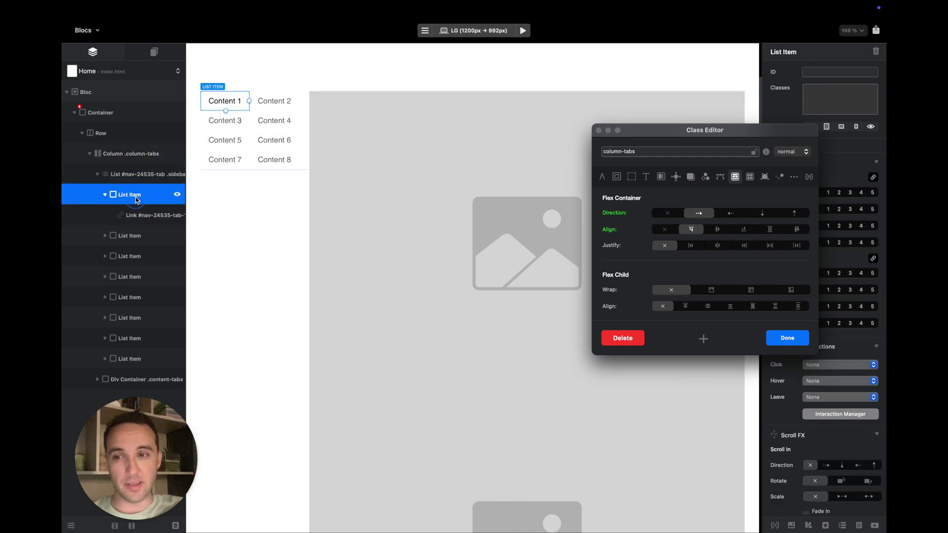
pyautogui.click(147, 215)
pyautogui.click(136, 196)
pyautogui.click(143, 216)
pyautogui.click(138, 197)
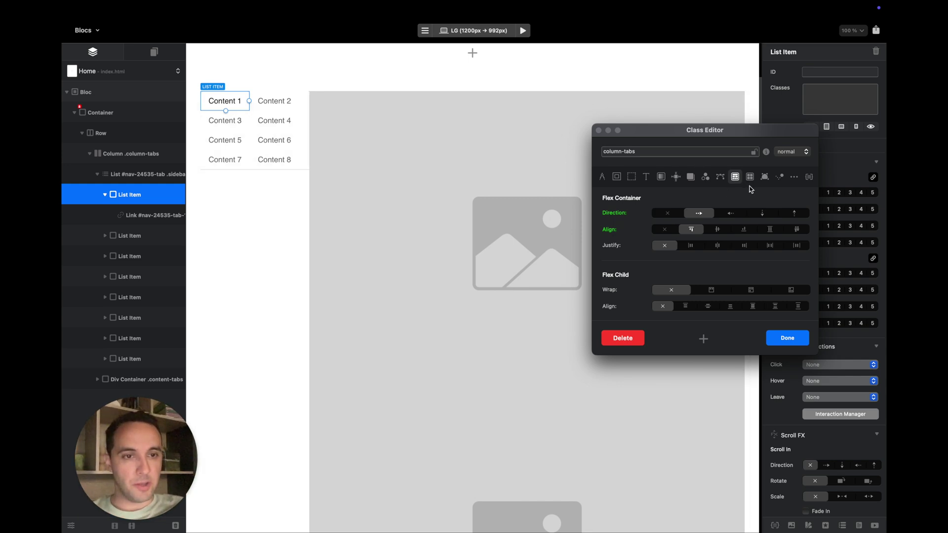
# Try the flex wrap options, then leave wrap cleared
pyautogui.click(713, 290)
pyautogui.click(751, 290)
pyautogui.click(668, 290)
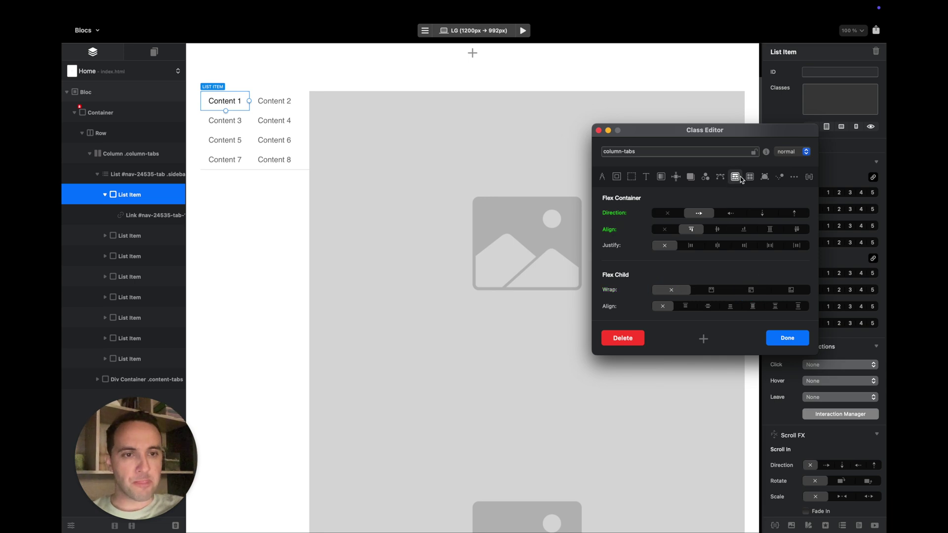
# Set the sidebar-tabs list's Display to Flex
pyautogui.click(97, 175)
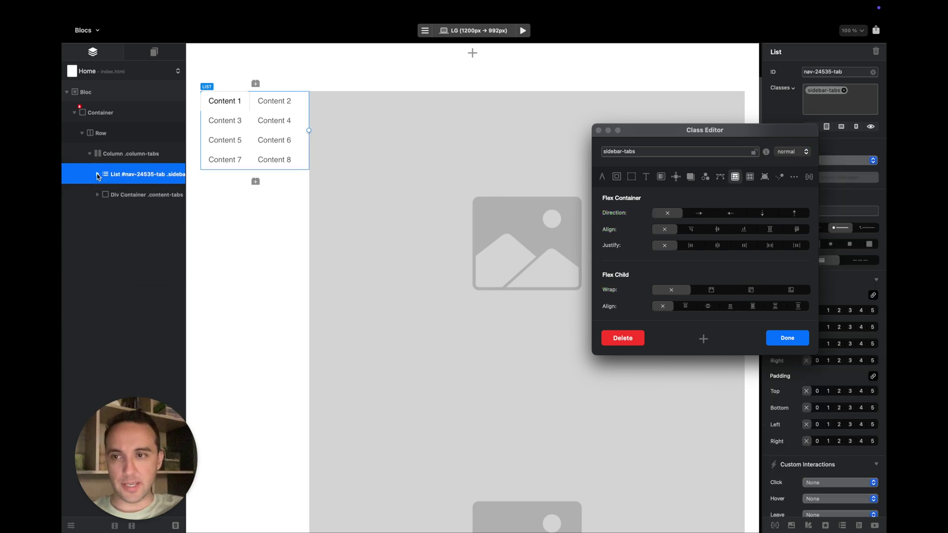
pyautogui.click(97, 174)
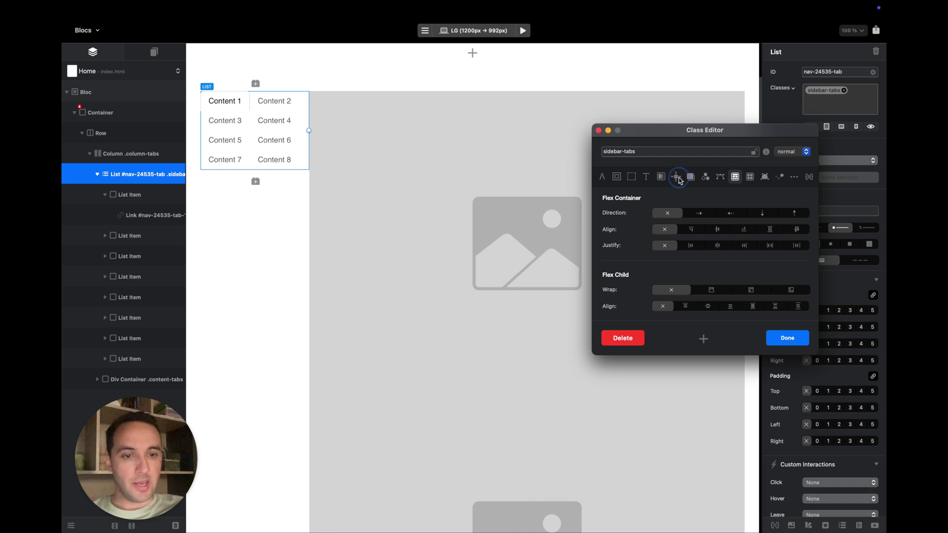
pyautogui.click(676, 177)
pyautogui.click(679, 311)
pyautogui.click(658, 351)
# Make sidebar-tabs flex direction top-to-bottom with wrapping turned off
pyautogui.click(735, 177)
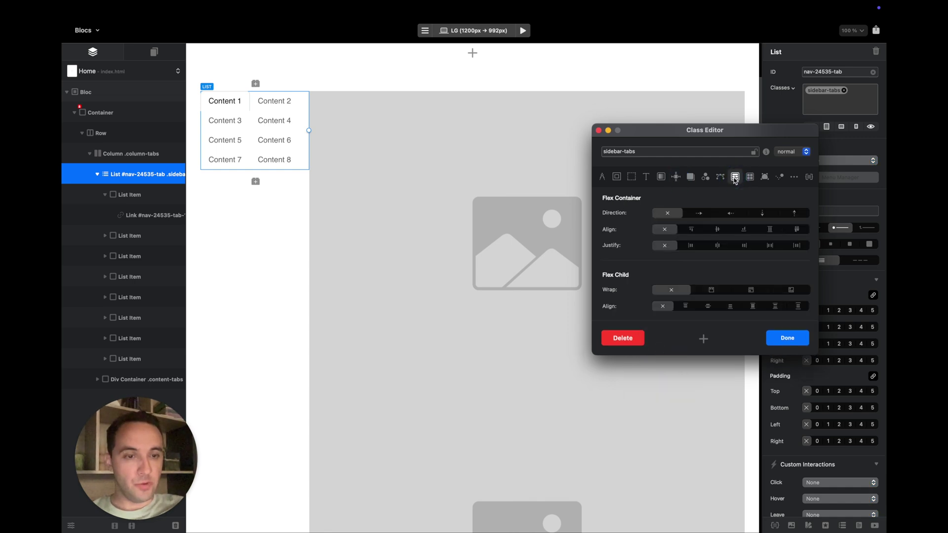
pyautogui.click(763, 212)
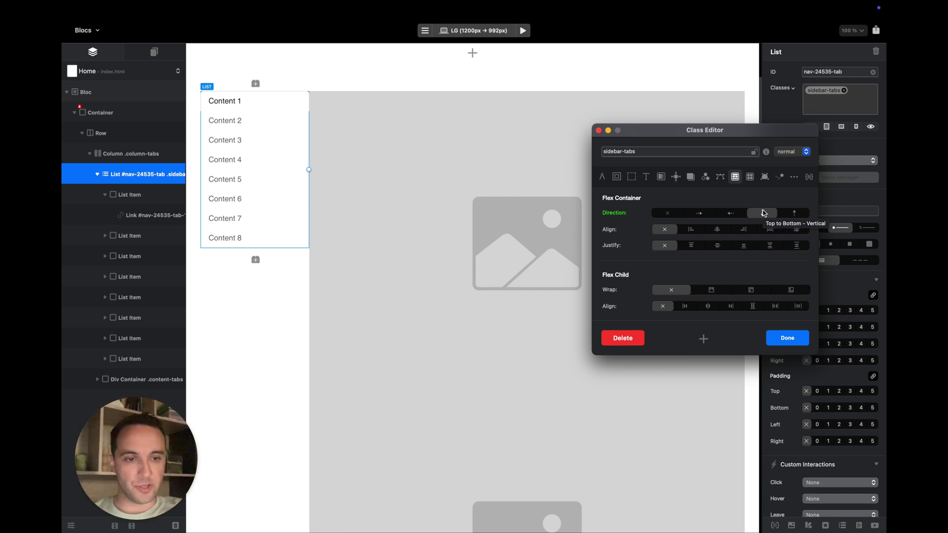
pyautogui.click(752, 290)
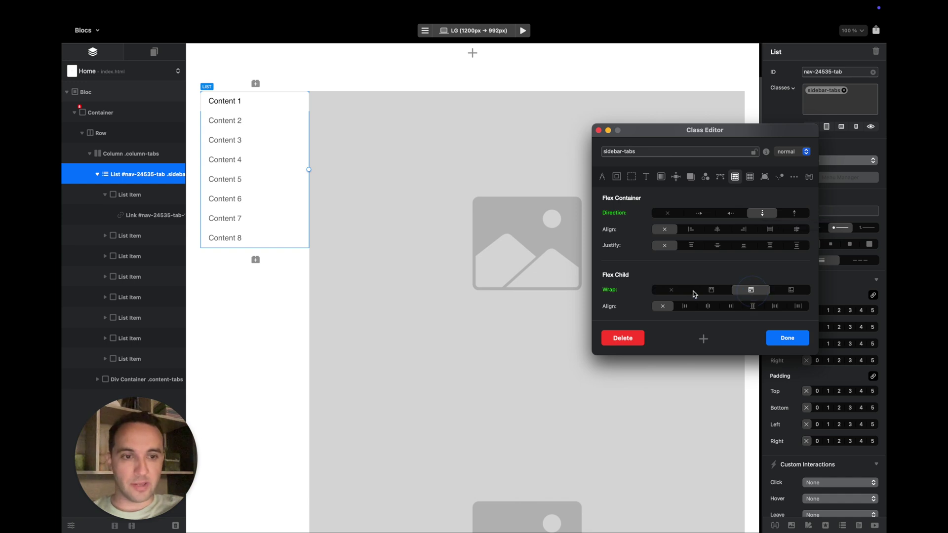
pyautogui.click(671, 290)
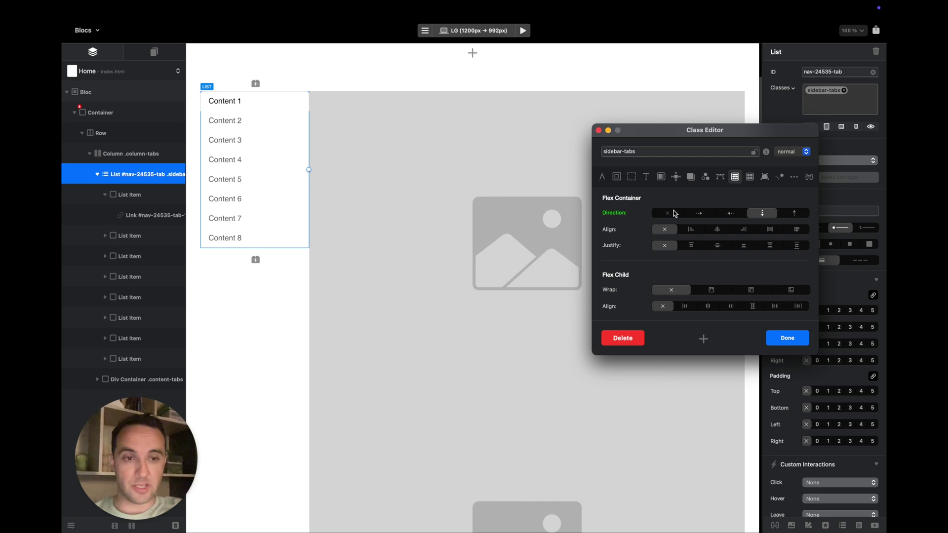
# Align the sidebar tabs to the start, close the Class Editor and preview in Safari
pyautogui.click(714, 230)
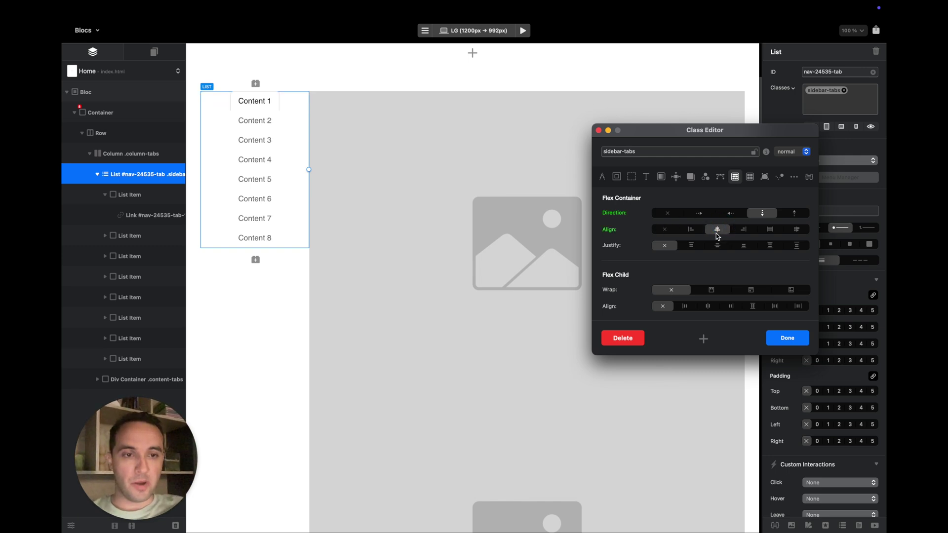
pyautogui.hotkey('ctrl', 'Left')
pyautogui.hotkey('ctrl', 'Right')
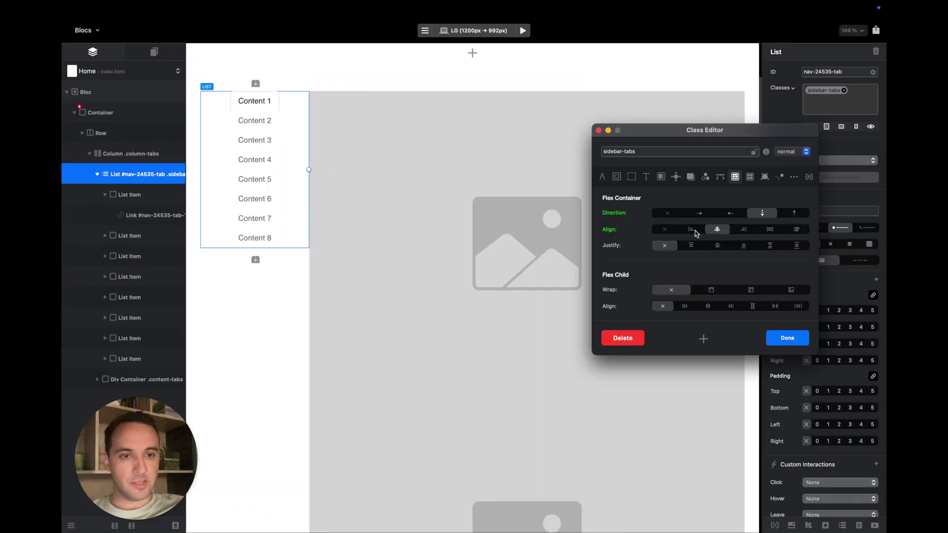
pyautogui.click(692, 230)
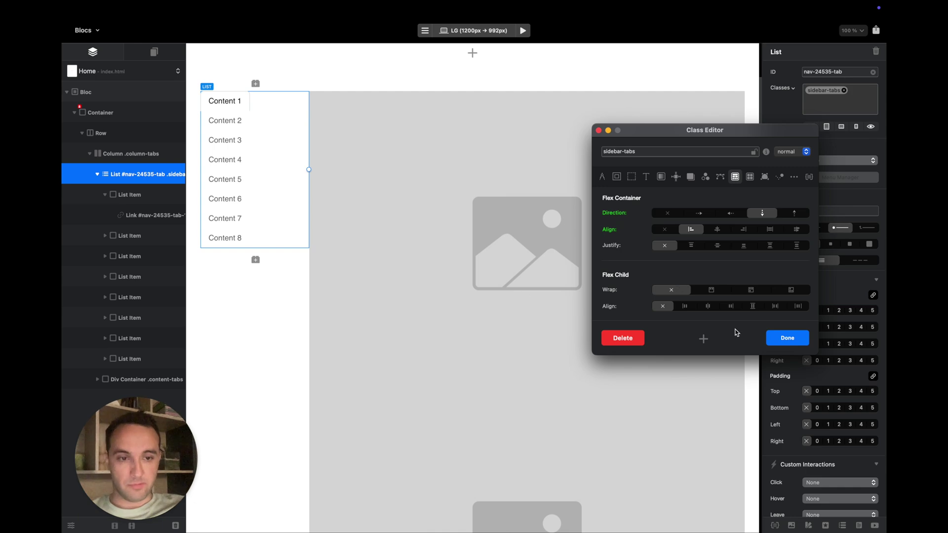
pyautogui.click(789, 339)
pyautogui.press('alt+super+b')
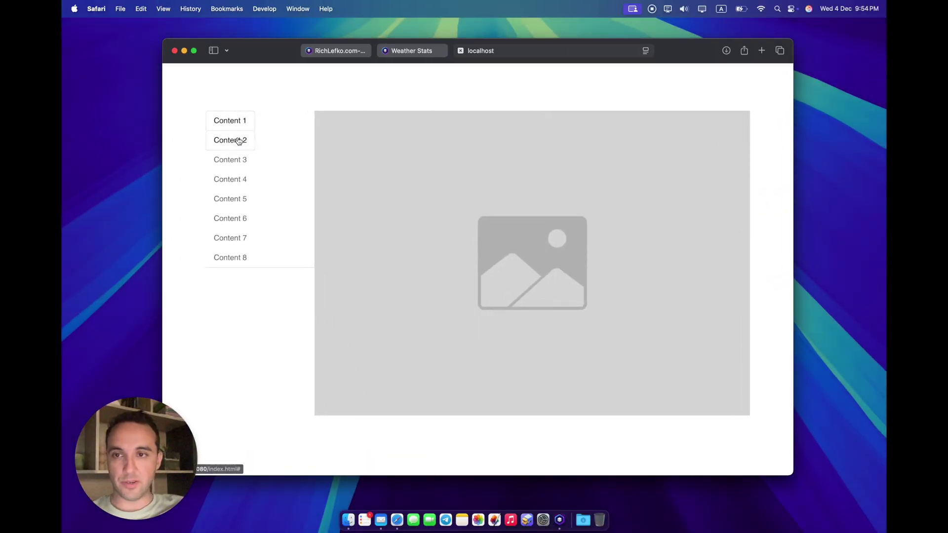
# Check the preview's vertical tabs by showing Content 2 through Content 5
pyautogui.click(242, 140)
pyautogui.click(238, 160)
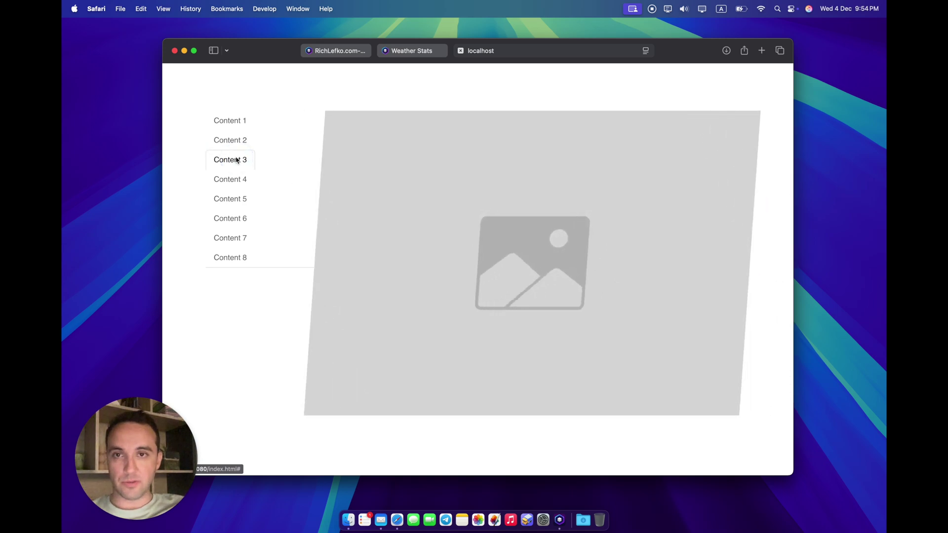
pyautogui.click(234, 178)
pyautogui.click(237, 198)
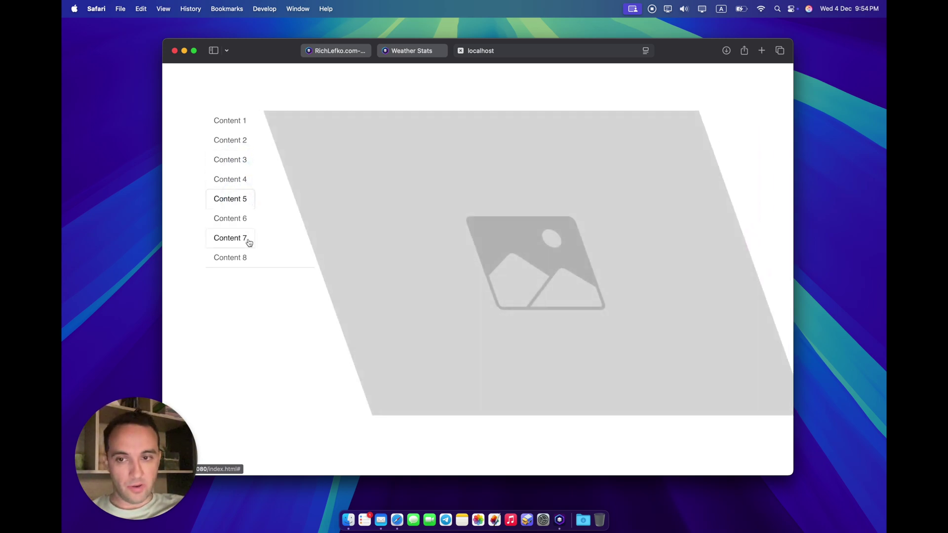
# Compare with the weather site's Map 1–4 pill tabs and the February almanac section
pyautogui.click(337, 50)
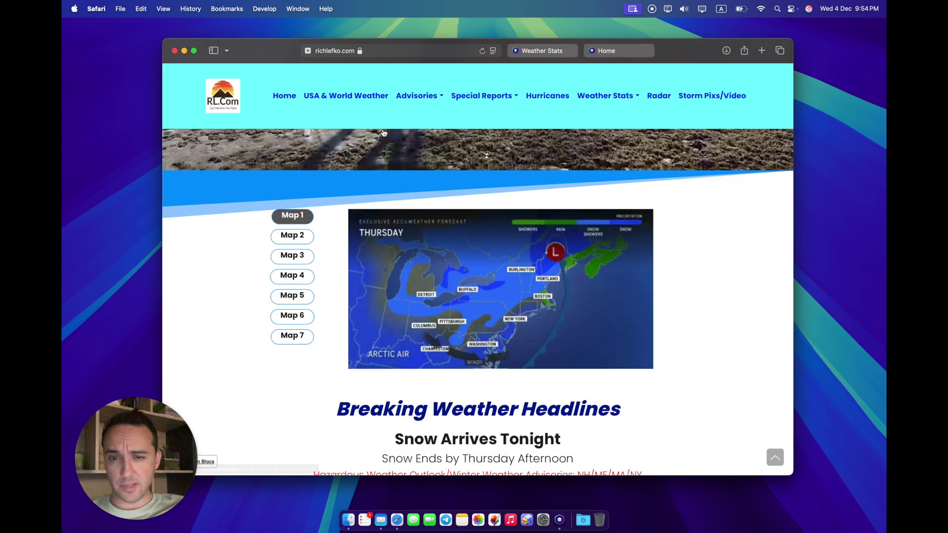
pyautogui.click(294, 237)
pyautogui.click(299, 259)
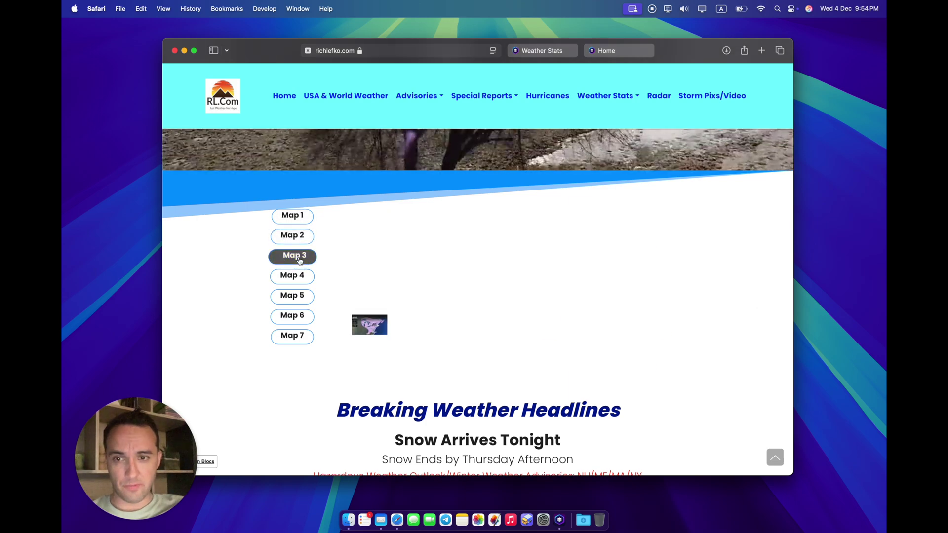
pyautogui.click(292, 275)
pyautogui.click(294, 222)
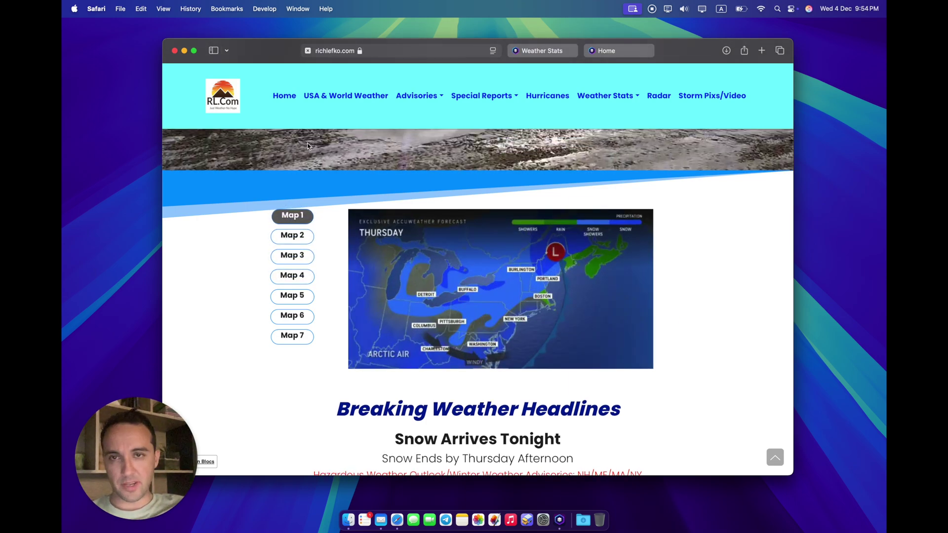
pyautogui.click(542, 51)
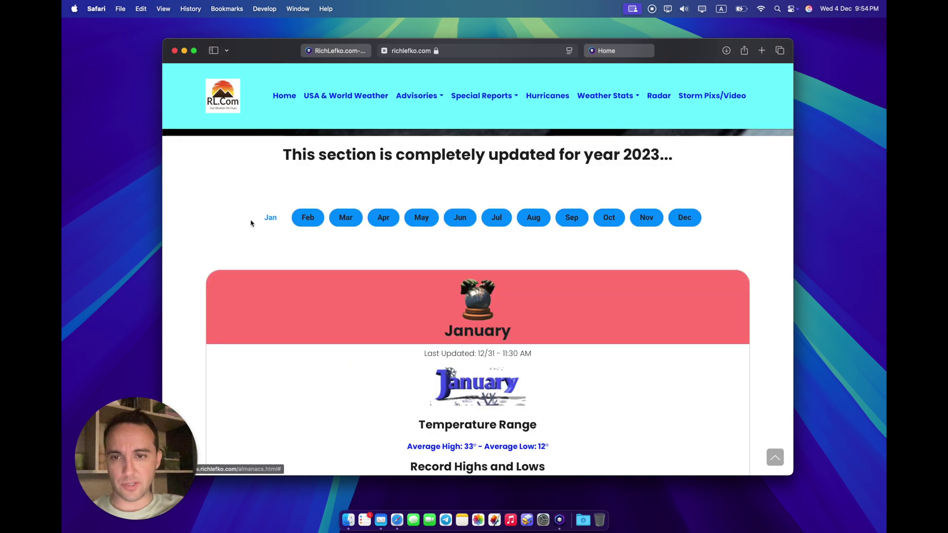
pyautogui.click(308, 218)
pyautogui.click(619, 50)
# Step back through the preview's Content 4 to Content 1 tabs
pyautogui.click(244, 179)
pyautogui.click(237, 159)
pyautogui.click(233, 140)
pyautogui.click(237, 123)
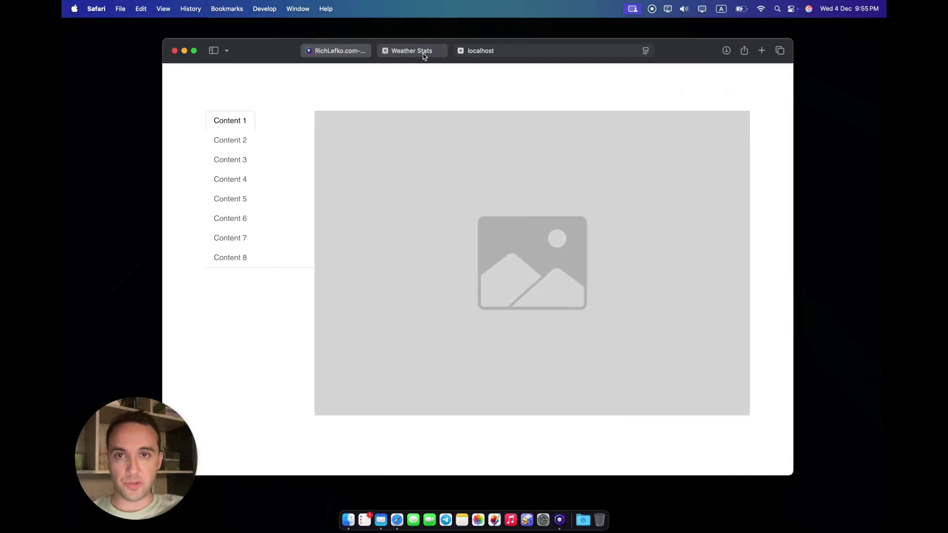
# Add a single-column bloc below and insert a Tabbed Content element into it
pyautogui.click(423, 52)
pyautogui.scroll(-1, 403, 181)
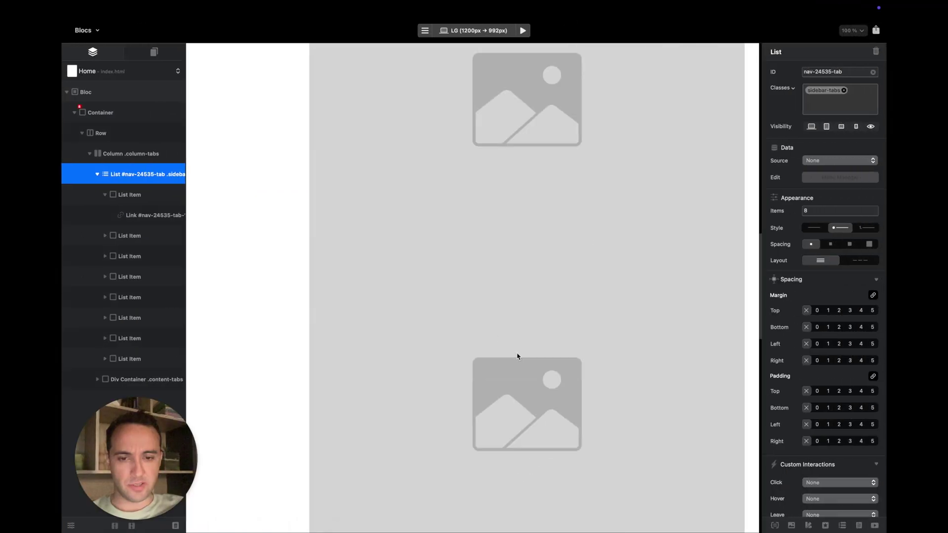
pyautogui.scroll(-5, 517, 357)
pyautogui.click(472, 360)
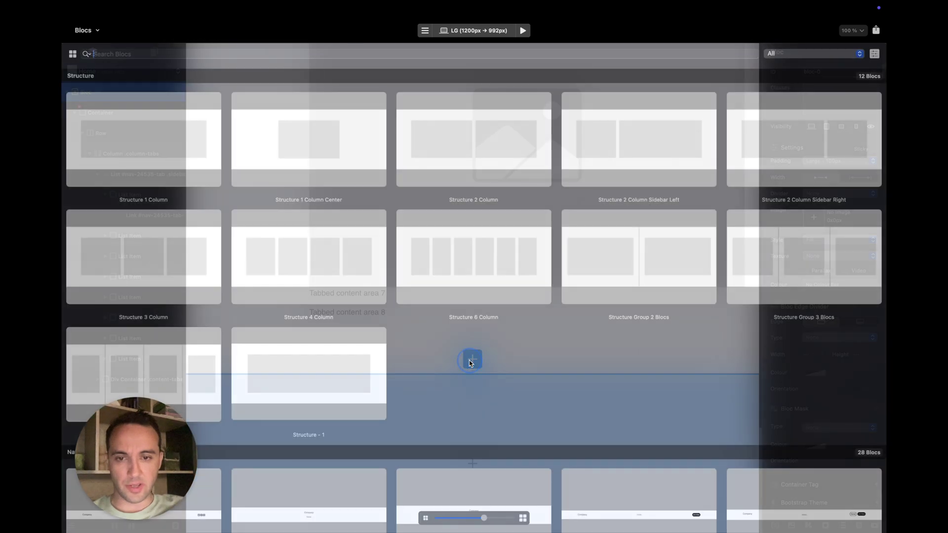
pyautogui.click(166, 149)
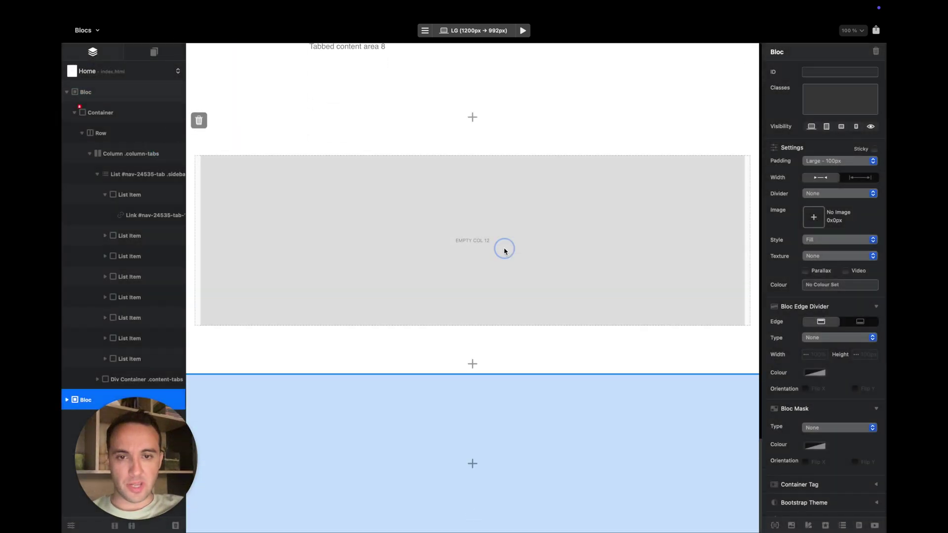
pyautogui.click(504, 251)
pyautogui.click(472, 239)
pyautogui.write('tabb')
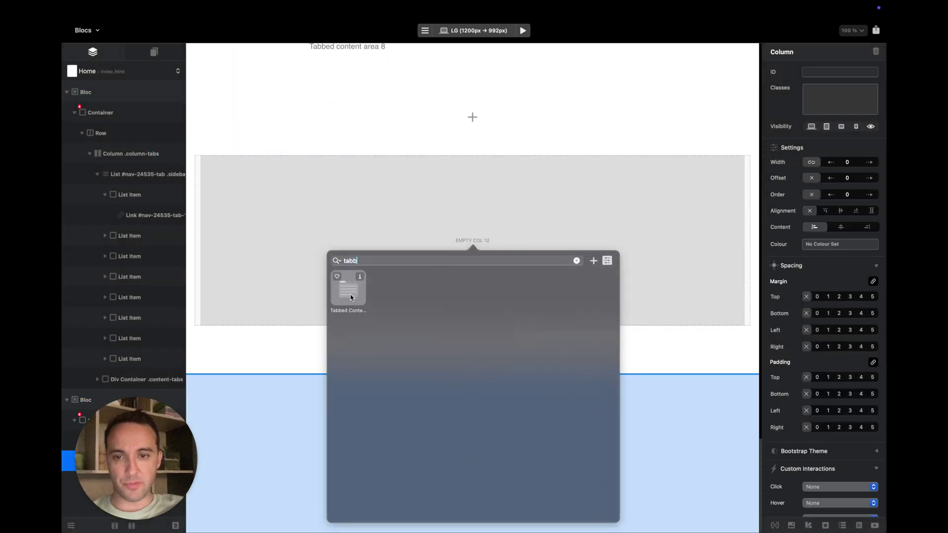
pyautogui.click(351, 296)
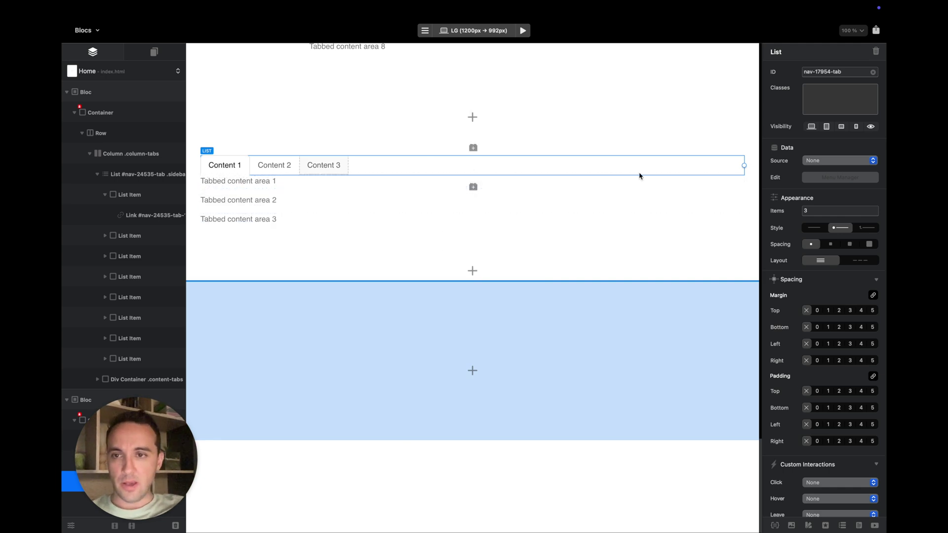
# Set the new tabbed element to 12 tabs
pyautogui.doubleClick(805, 211)
pyautogui.write('12')
pyautogui.press('Return')
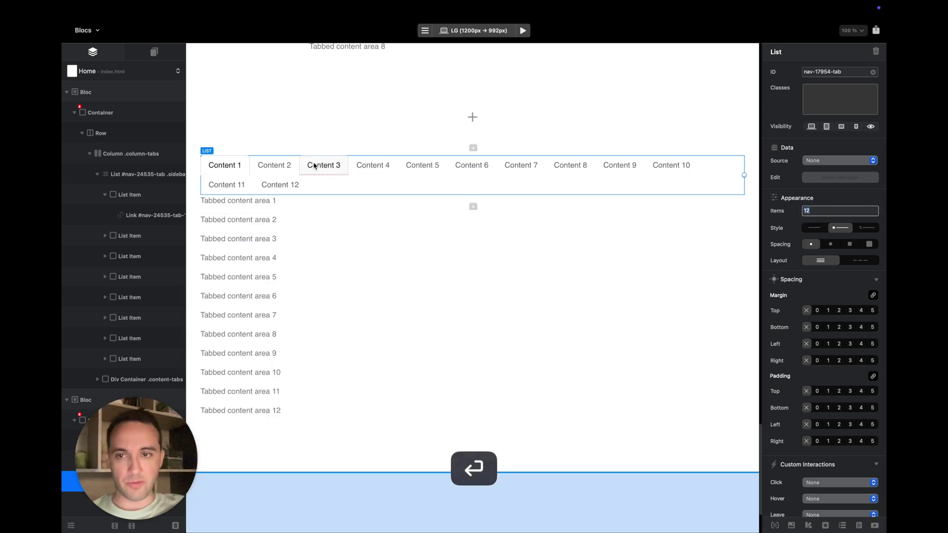
# Relabel the tabs with month names from Jan through Oct, then select the tab list
pyautogui.doubleClick(220, 164)
pyautogui.write('Jan')
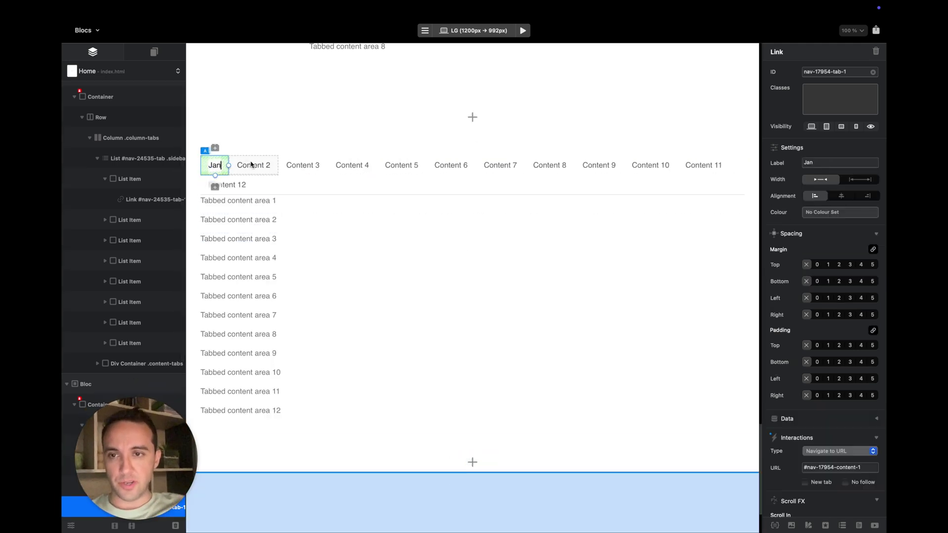
pyautogui.doubleClick(256, 165)
pyautogui.write('Feb')
pyautogui.doubleClick(273, 165)
pyautogui.write('Mar')
pyautogui.doubleClick(302, 165)
pyautogui.write('Apr')
pyautogui.doubleClick(331, 165)
pyautogui.write('May')
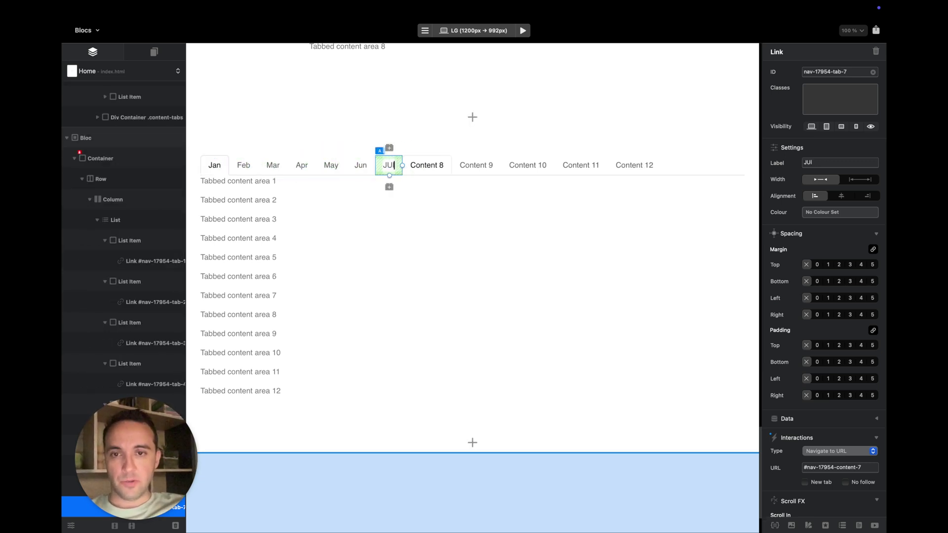
pyautogui.write('l')
pyautogui.doubleClick(416, 165)
pyautogui.write('Aug')
pyautogui.doubleClick(445, 165)
pyautogui.write('Sep')
pyautogui.doubleClick(474, 165)
pyautogui.write('Oct')
pyautogui.click(601, 176)
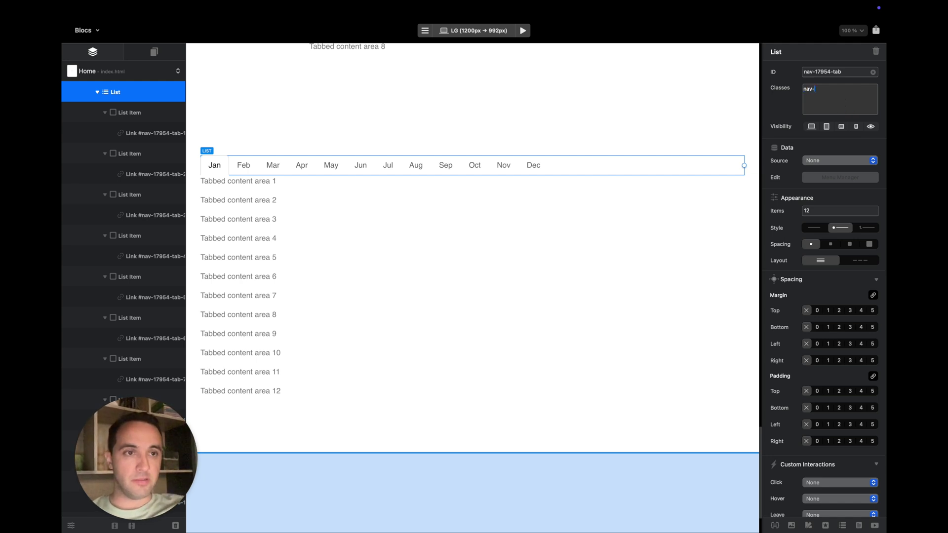
# Replace the month list's class with 'tabs'
pyautogui.press('BackSpace')
pyautogui.press('BackSpace')
pyautogui.press('BackSpace')
pyautogui.write('ta')
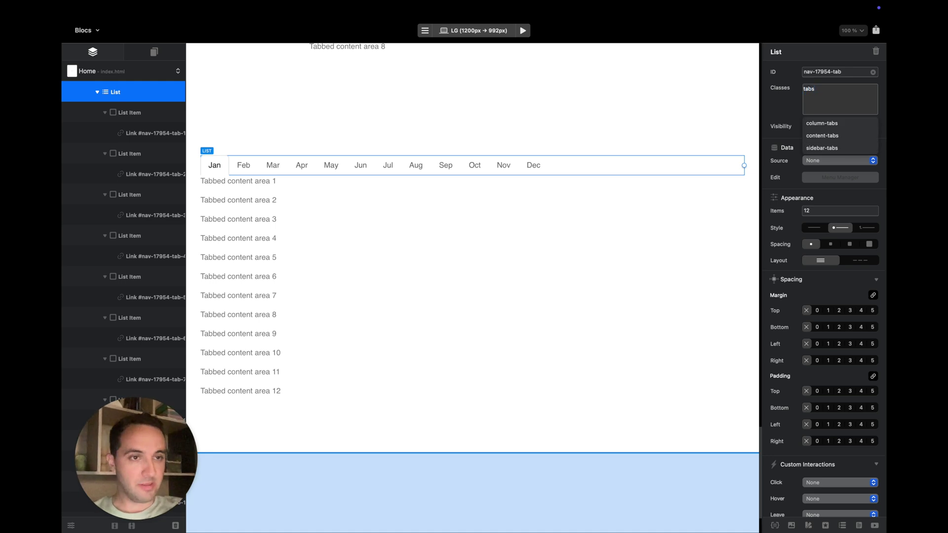
pyautogui.write('bs')
pyautogui.press('Return')
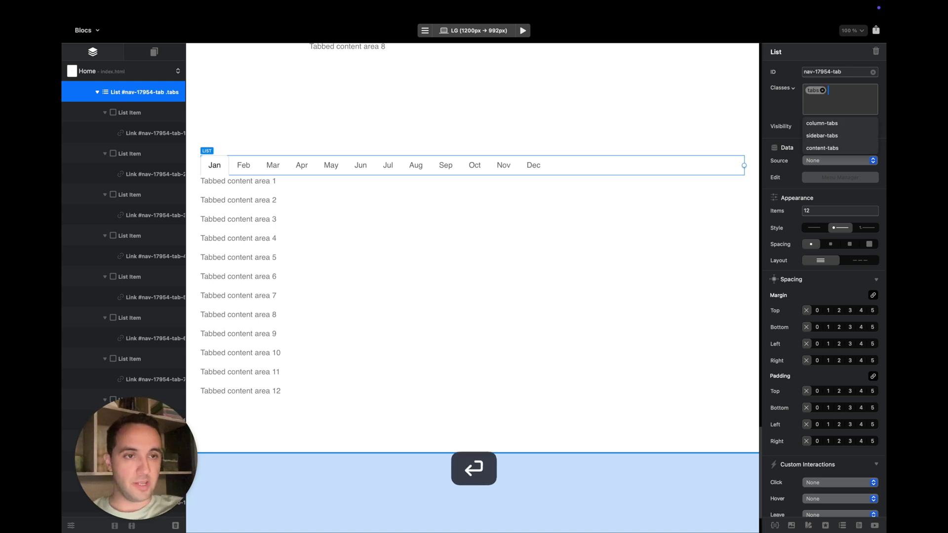
# Make the tabs class display flex in a row, with items aligned and justified centre
pyautogui.doubleClick(815, 91)
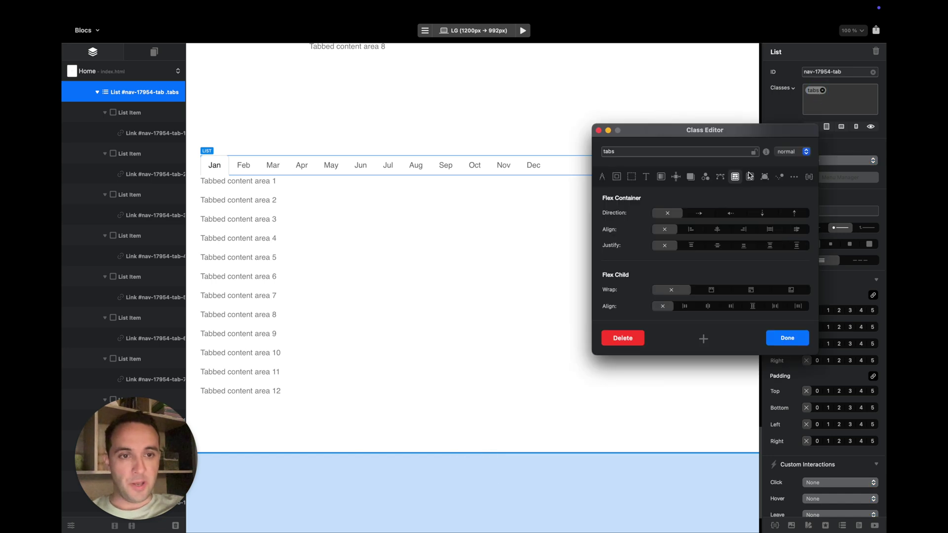
pyautogui.moveTo(762, 133); pyautogui.dragTo(676, 249)
pyautogui.click(632, 345)
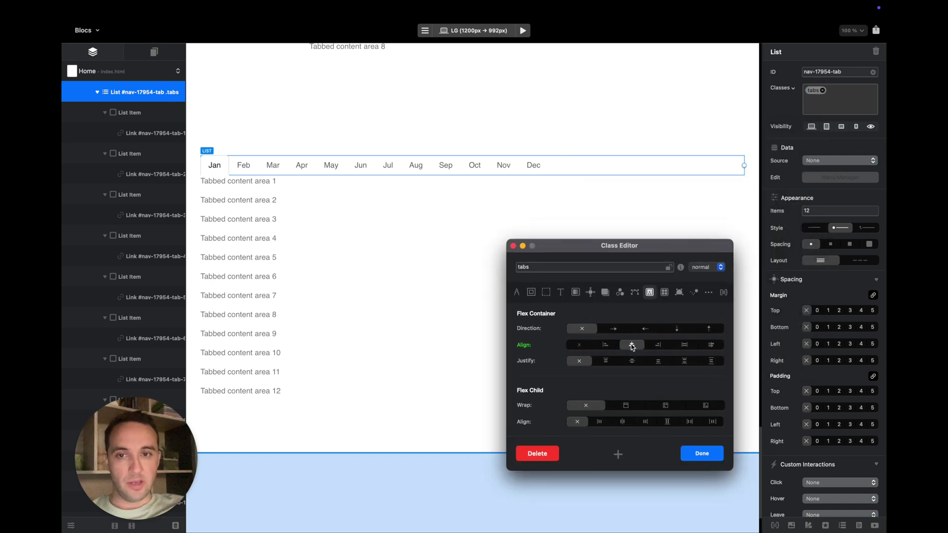
pyautogui.click(591, 292)
pyautogui.click(587, 425)
pyautogui.click(572, 465)
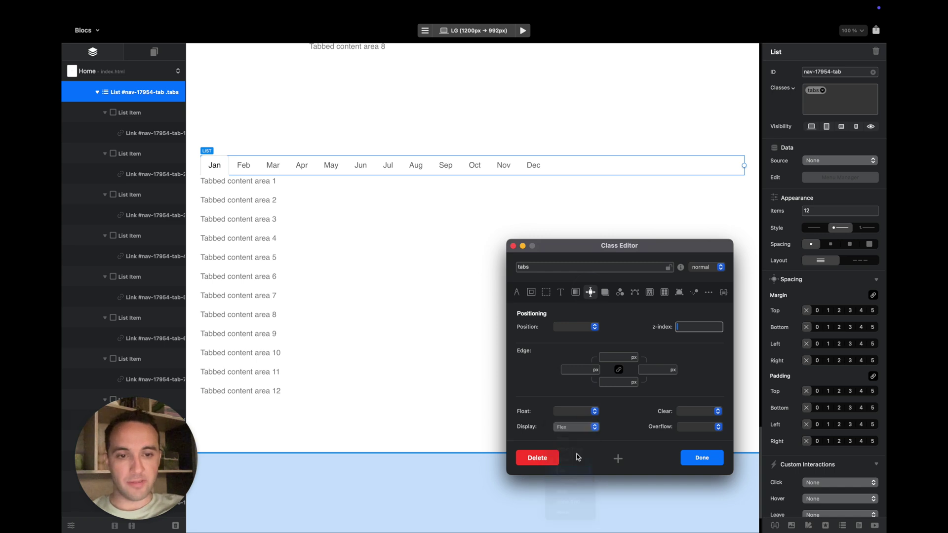
pyautogui.click(650, 292)
pyautogui.click(614, 329)
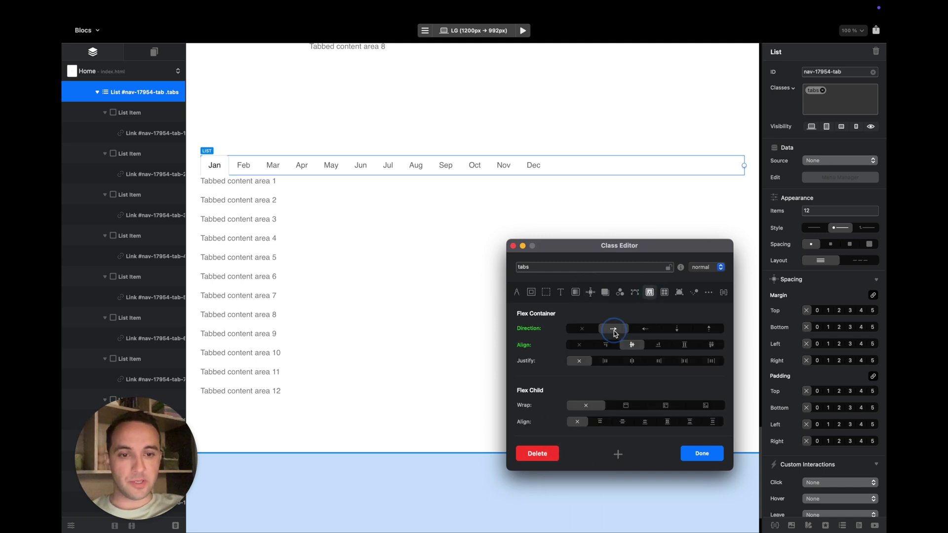
pyautogui.click(632, 361)
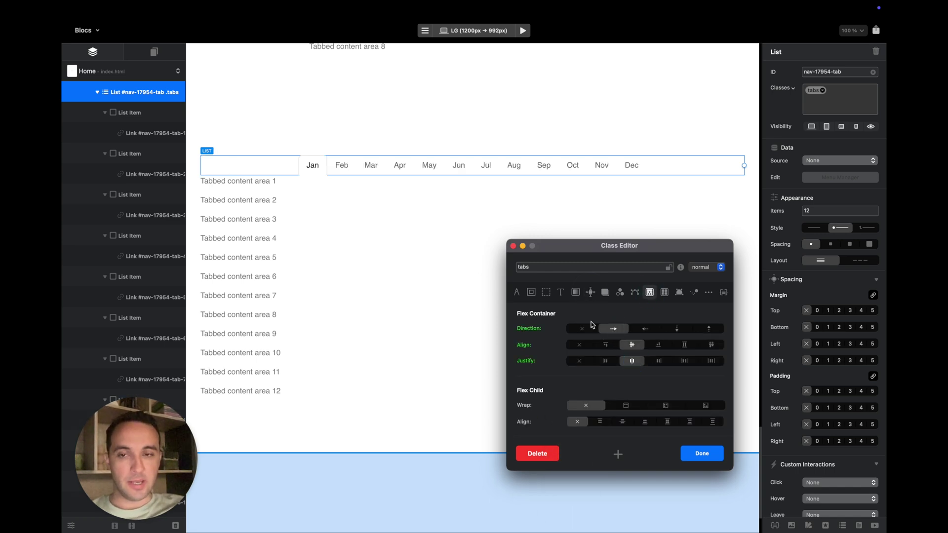
# Give the tabs class a 20 px bottom margin and a 0 border width
pyautogui.click(546, 293)
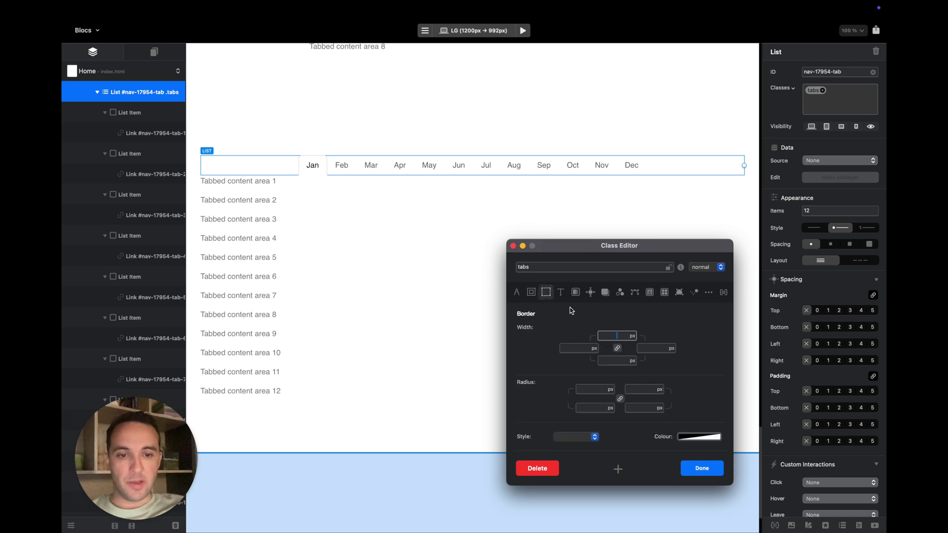
pyautogui.click(532, 293)
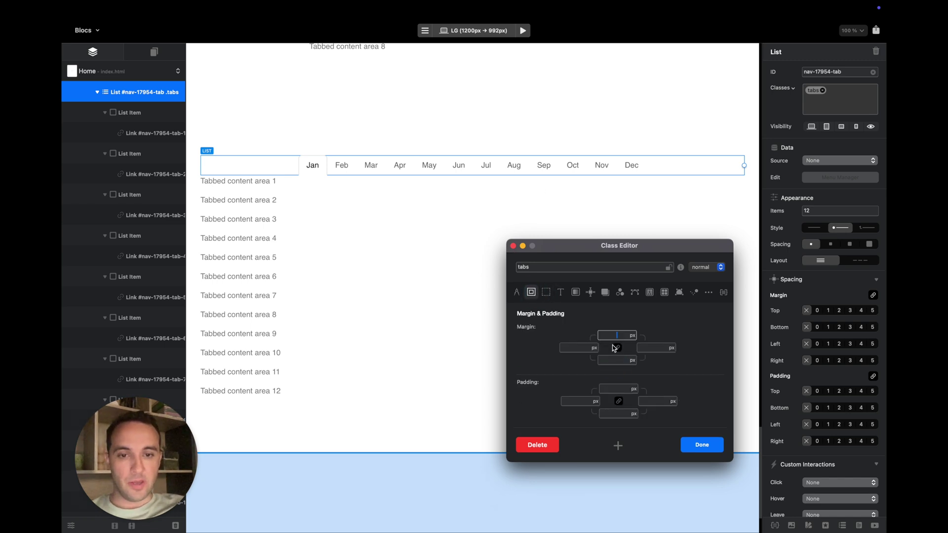
pyautogui.click(617, 360)
pyautogui.write('20')
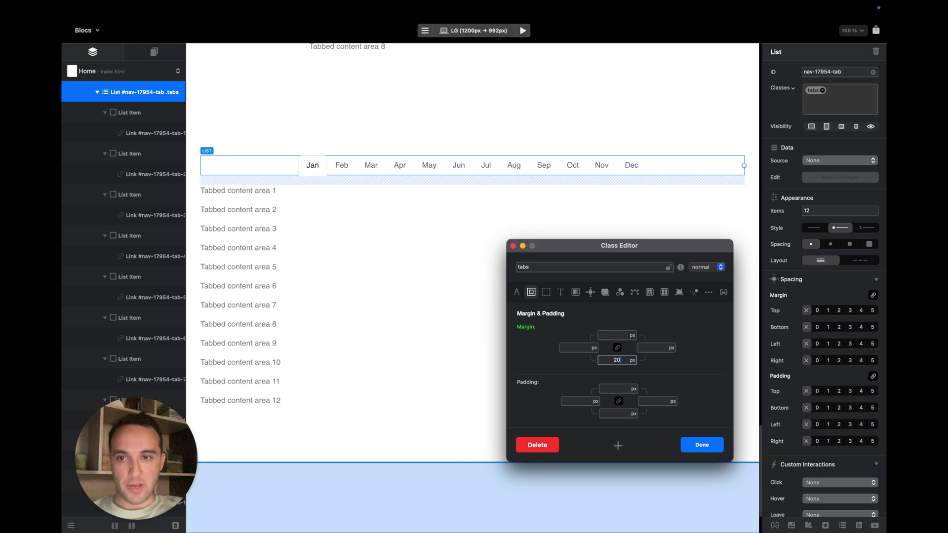
pyautogui.click(545, 294)
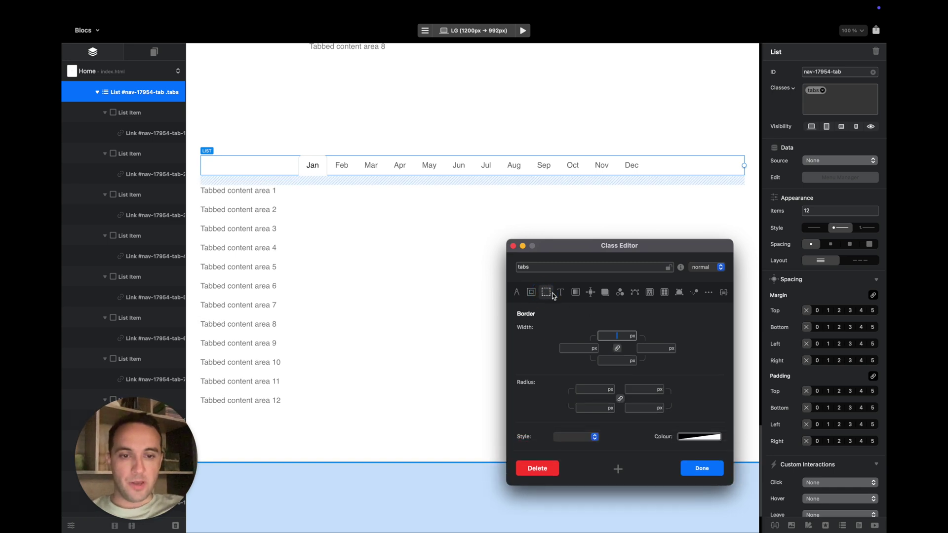
pyautogui.click(499, 139)
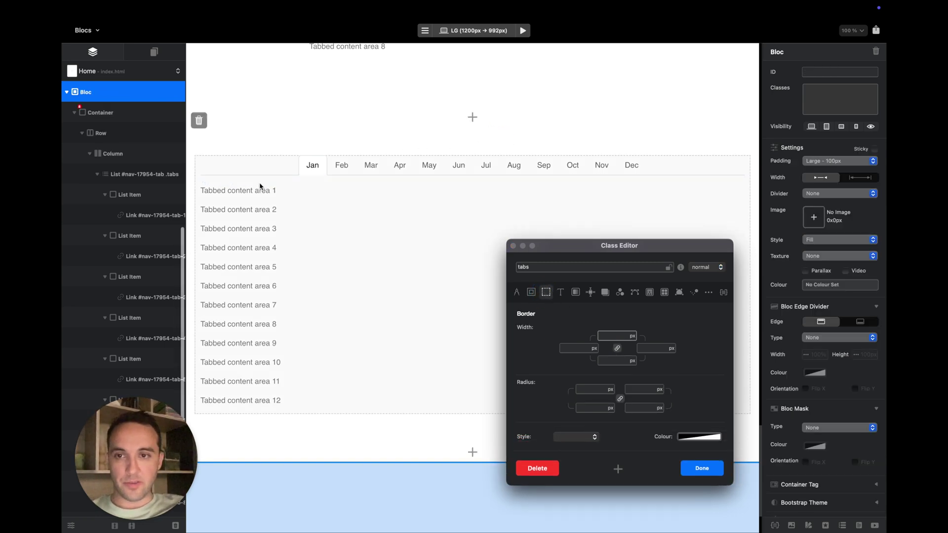
pyautogui.click(271, 164)
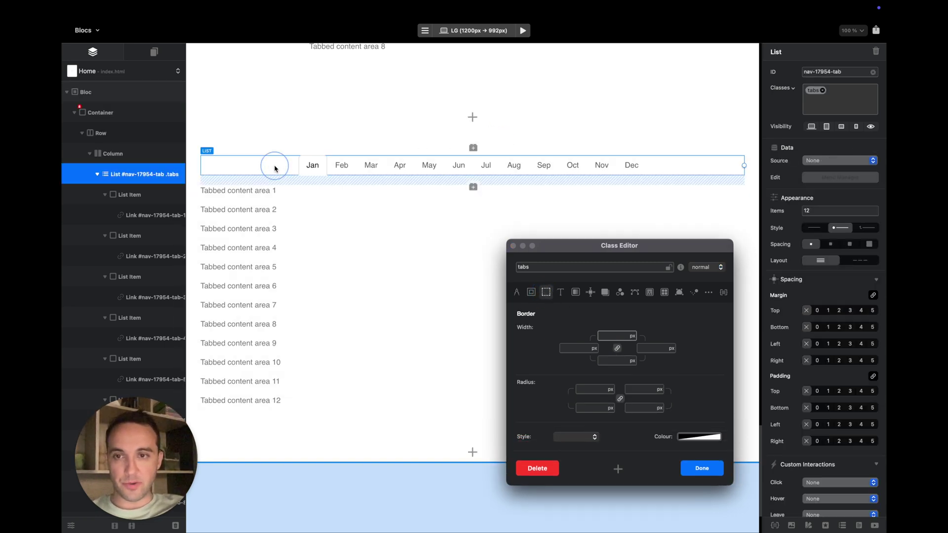
pyautogui.click(617, 361)
pyautogui.write('0')
pyautogui.click(515, 116)
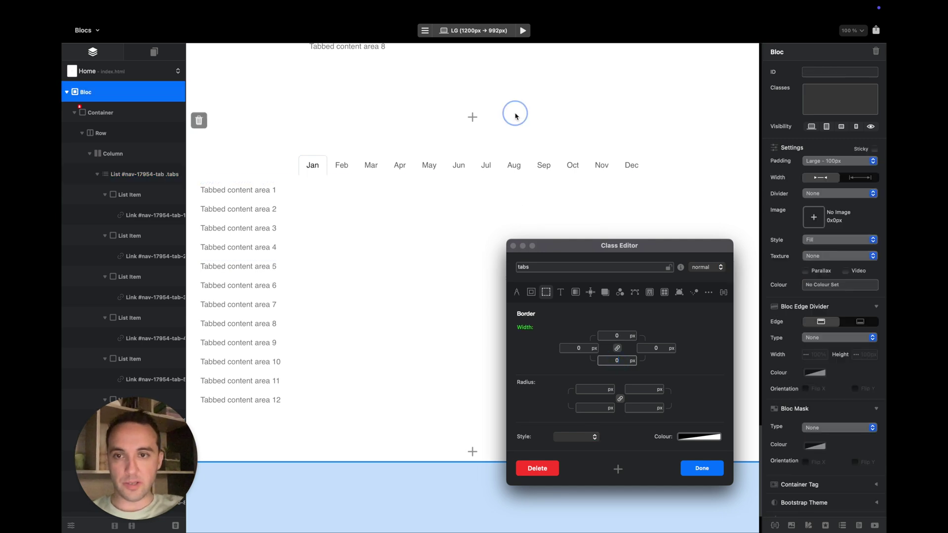
# Replace the Tabbed content area 1 paragraph with a three-column row starting with an image
pyautogui.click(701, 467)
pyautogui.scroll(10, 601, 250)
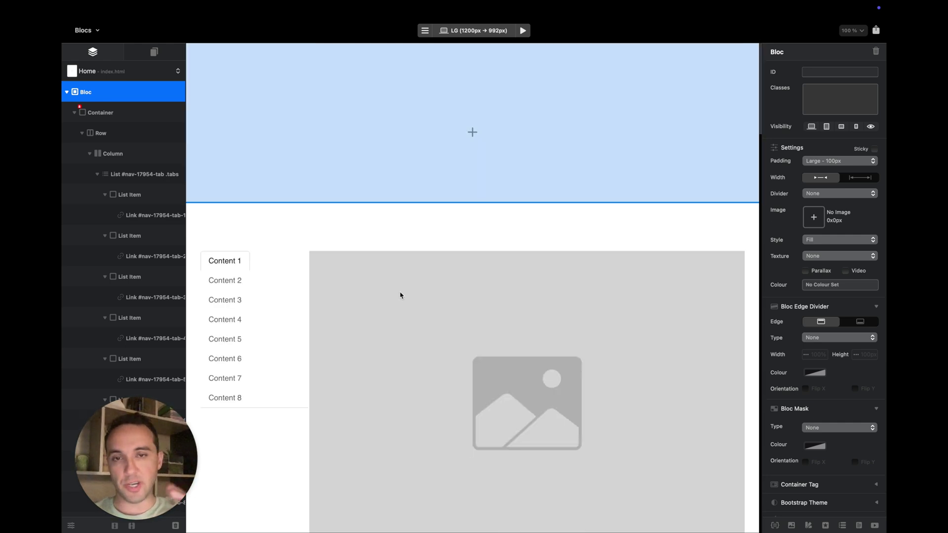
pyautogui.scroll(-8, 400, 296)
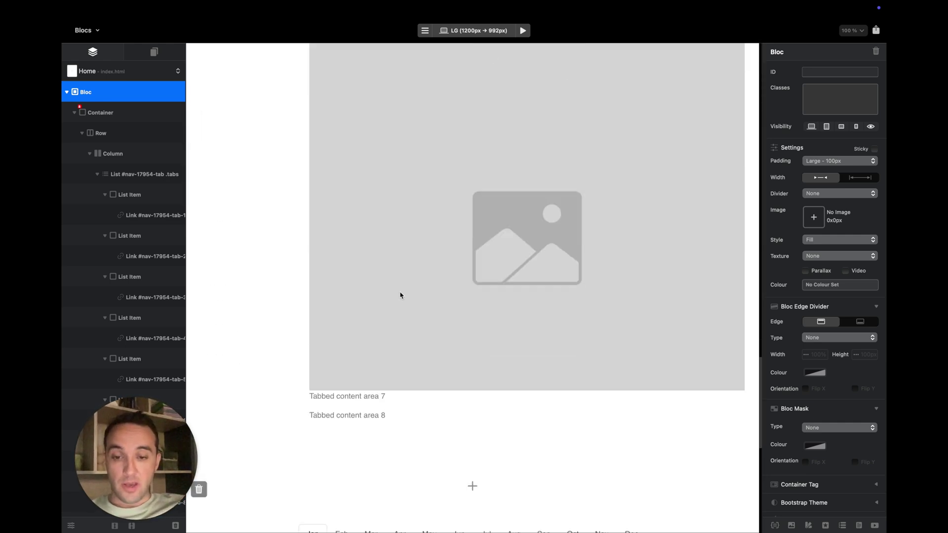
pyautogui.scroll(-5, 400, 295)
pyautogui.scroll(10, 400, 294)
pyautogui.scroll(-8, 400, 294)
pyautogui.click(314, 306)
pyautogui.press('super+BackSpace')
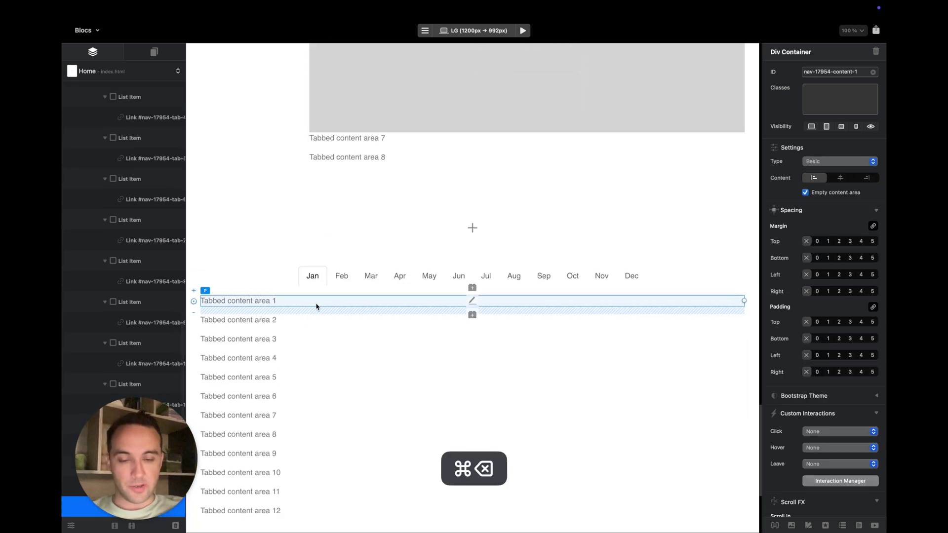
pyautogui.click(473, 309)
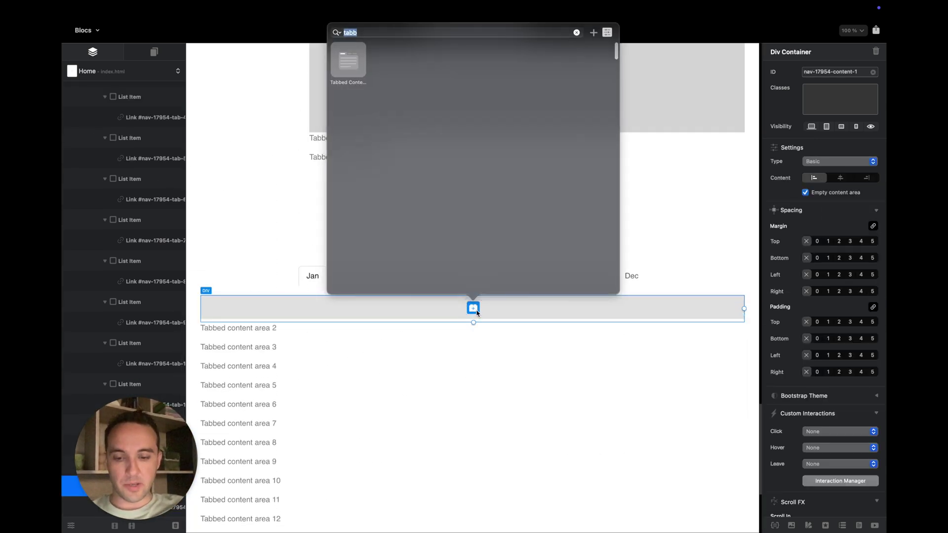
pyautogui.write('3')
pyautogui.click(390, 81)
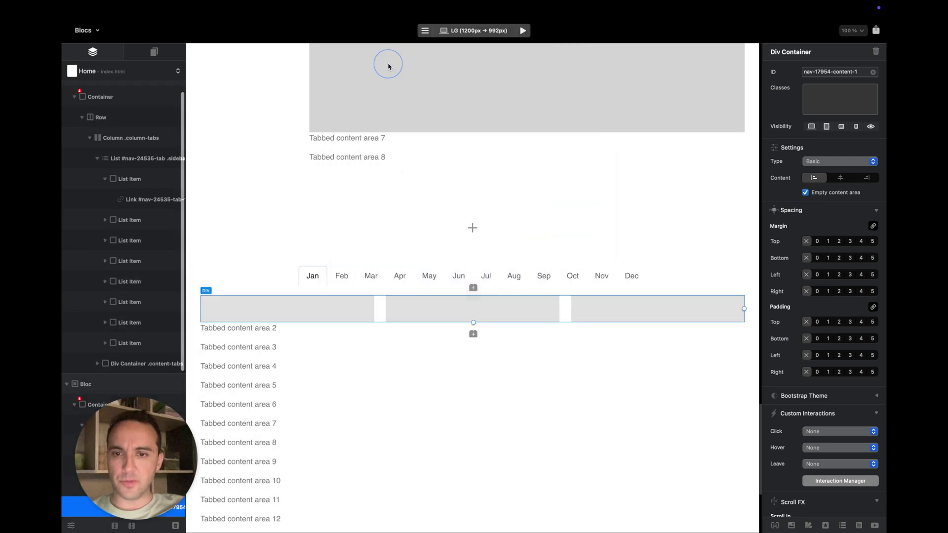
pyautogui.click(283, 308)
pyautogui.click(179, 223)
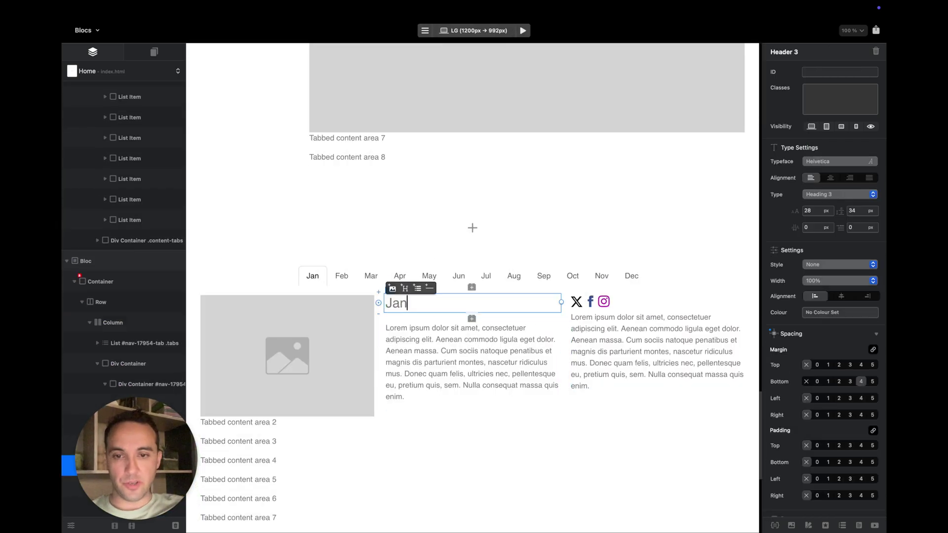
# Copy the Jan row into Tabbed content area 2 and retitle its heading Feb
pyautogui.click(132, 244)
pyautogui.press('super+c')
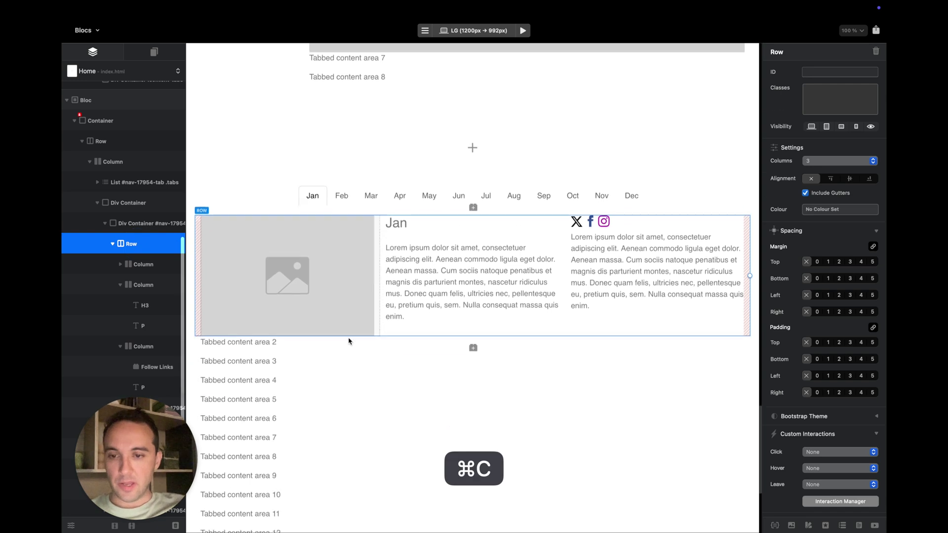
pyautogui.click(266, 340)
pyautogui.press('super+BackSpace')
pyautogui.press('super+v')
pyautogui.doubleClick(423, 344)
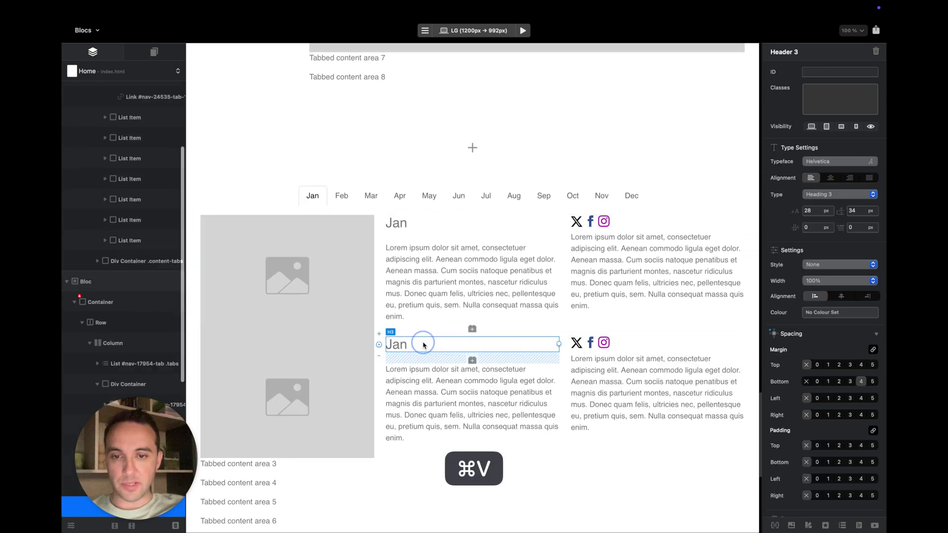
pyautogui.write('Feb')
# Replace the Tabbed content area 3 paragraph with a pasted copy of the Jan row
pyautogui.scroll(-2, 298, 370)
pyautogui.click(299, 371)
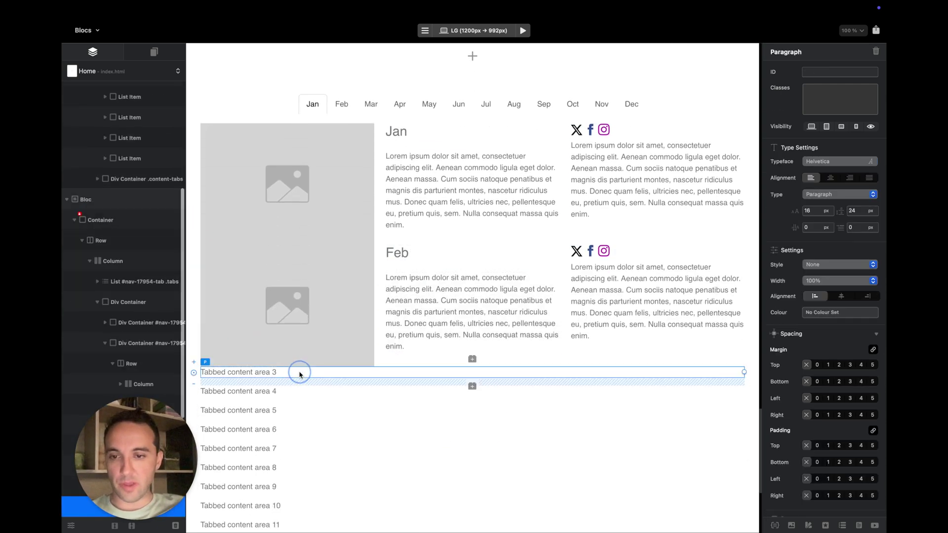
pyautogui.press('super+BackSpace')
pyautogui.press('super+v')
pyautogui.doubleClick(402, 376)
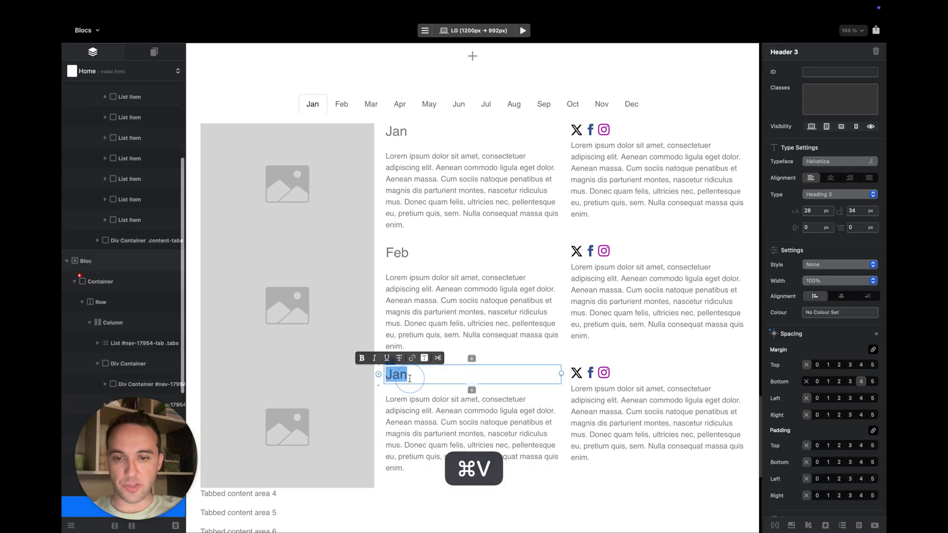
# Head the third row 'Mar', preview the page in Safari and try the Content 2 and 3 tabs
pyautogui.write('Mar')
pyautogui.press('alt+super+b')
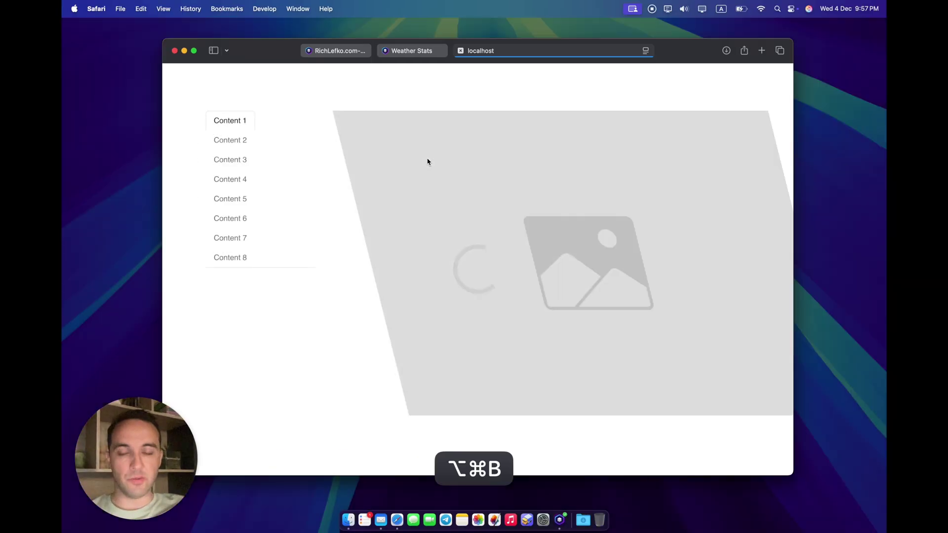
pyautogui.click(231, 140)
pyautogui.click(243, 161)
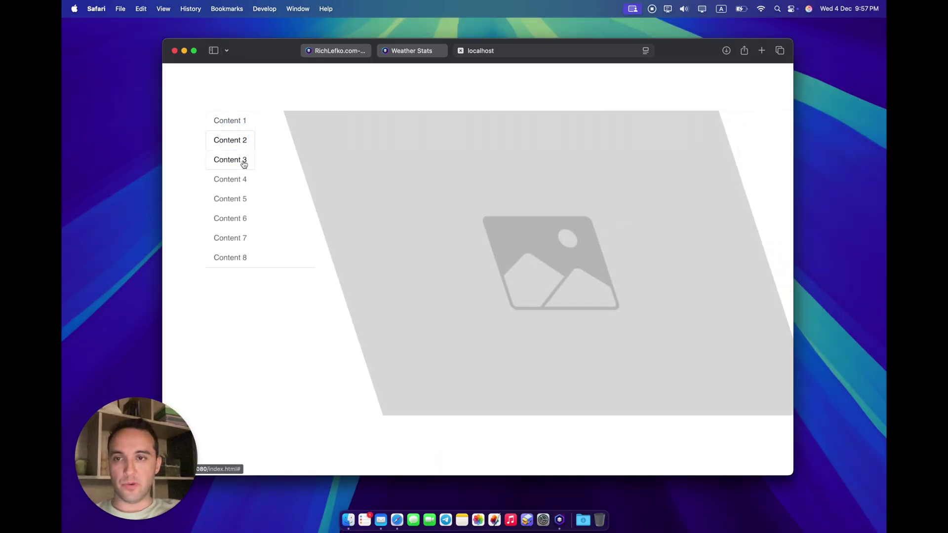
# Switch between the Jan, Feb and Mar month tabs to check each panel's content
pyautogui.scroll(-5, 244, 163)
pyautogui.click(348, 291)
pyautogui.click(379, 290)
pyautogui.click(351, 291)
pyautogui.click(318, 290)
pyautogui.click(349, 290)
pyautogui.click(377, 289)
pyautogui.click(350, 290)
pyautogui.click(377, 289)
pyautogui.click(348, 290)
pyautogui.click(318, 290)
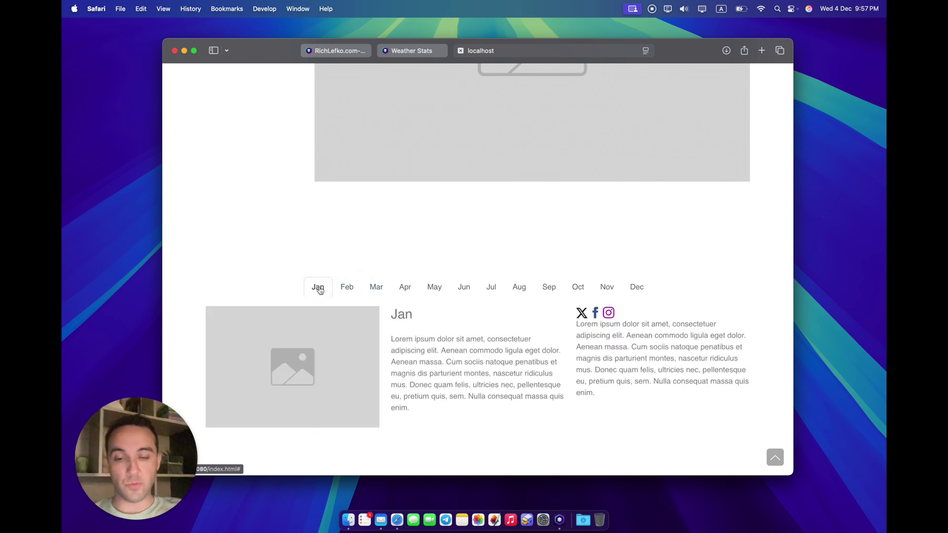
pyautogui.click(344, 283)
pyautogui.click(375, 286)
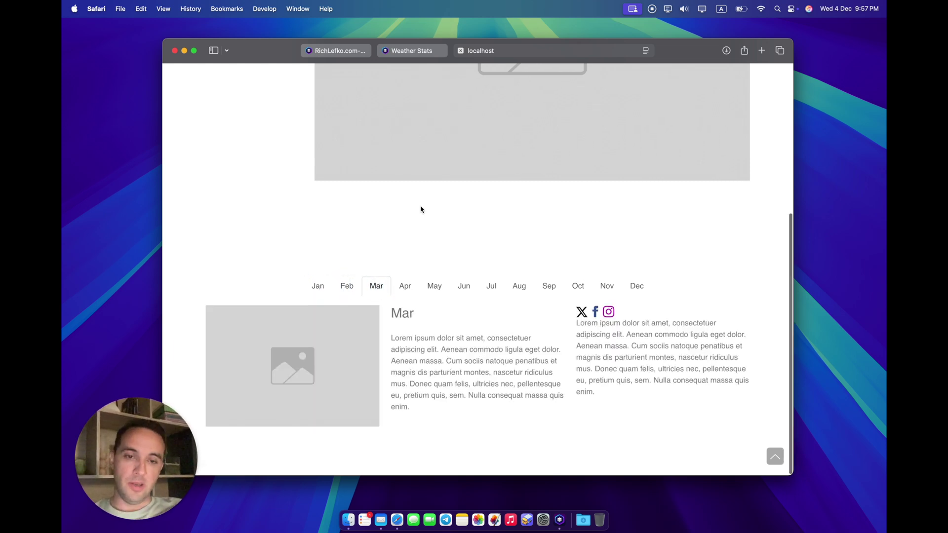
# Test the Jan tab link once more, then switch back to the Blocs editor
pyautogui.scroll(5, 421, 210)
pyautogui.scroll(-5, 343, 285)
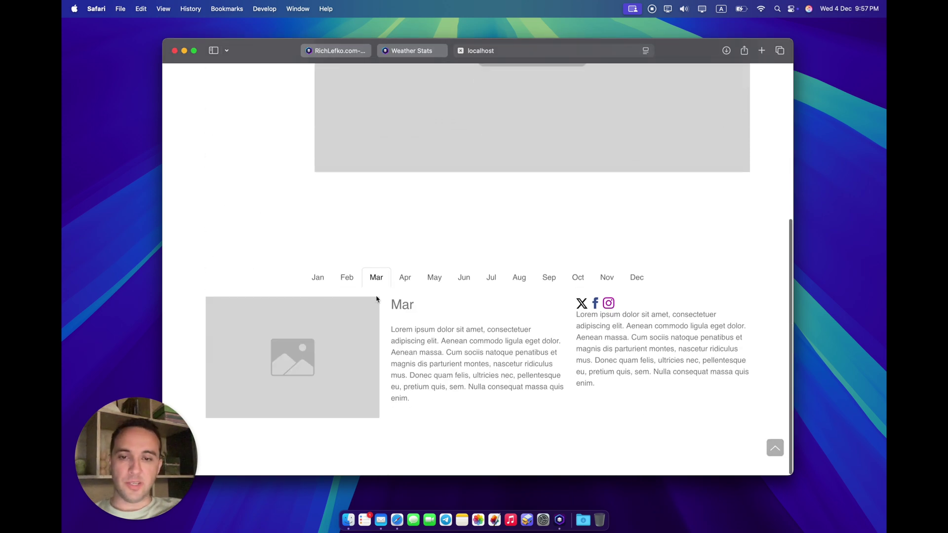
pyautogui.moveTo(273, 281); pyautogui.dragTo(668, 269)
pyautogui.click(668, 269)
pyautogui.click(319, 289)
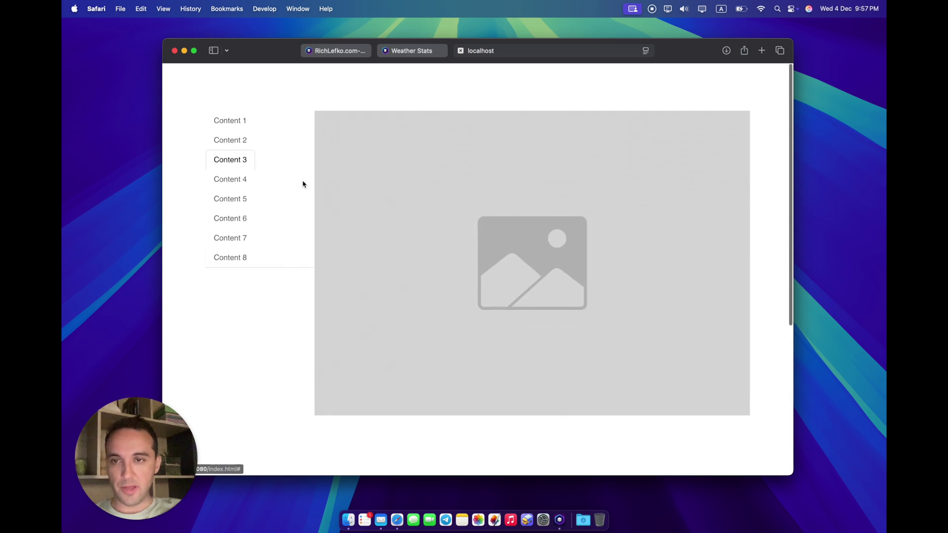
pyautogui.scroll(-2, 335, 227)
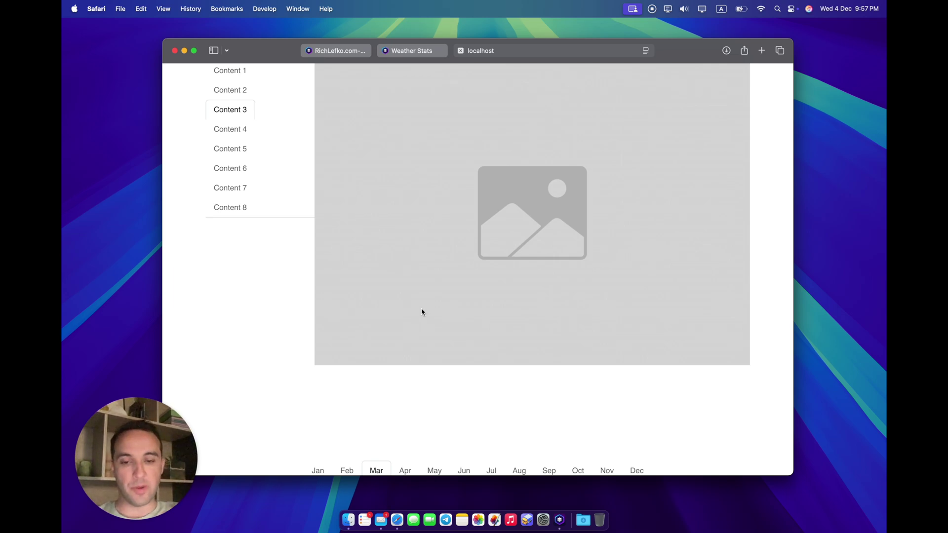
pyautogui.hotkey('ctrl', 'Right')
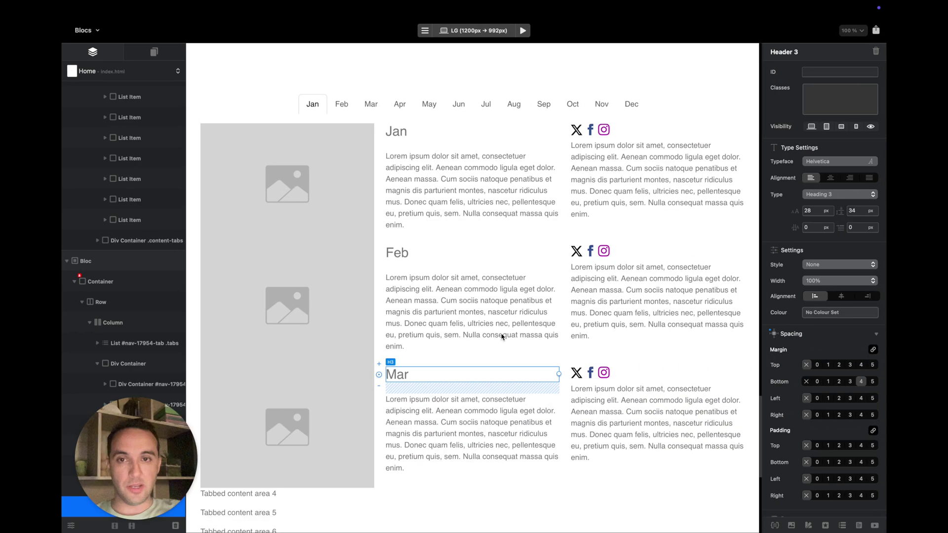
# Create a new class named nav-tabs in the Class Manager and open it
pyautogui.click(774, 525)
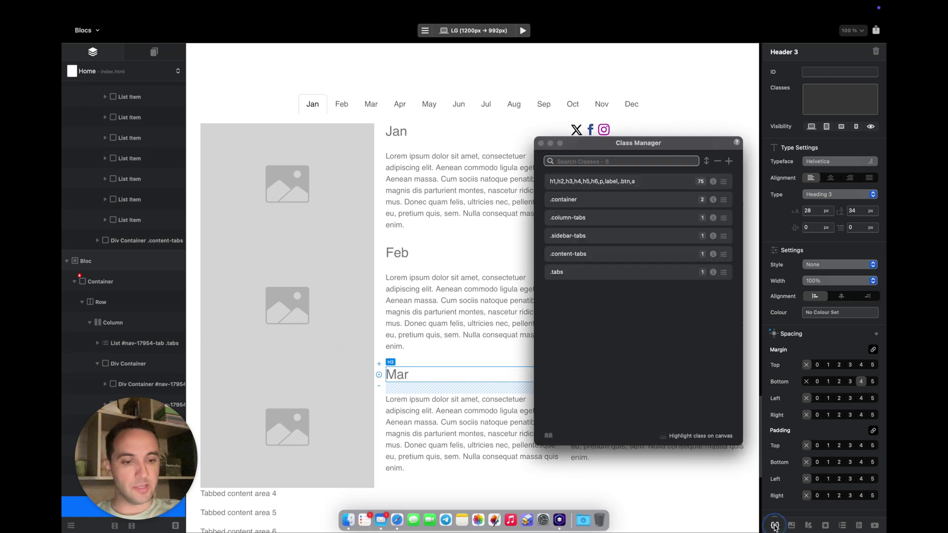
pyautogui.click(727, 160)
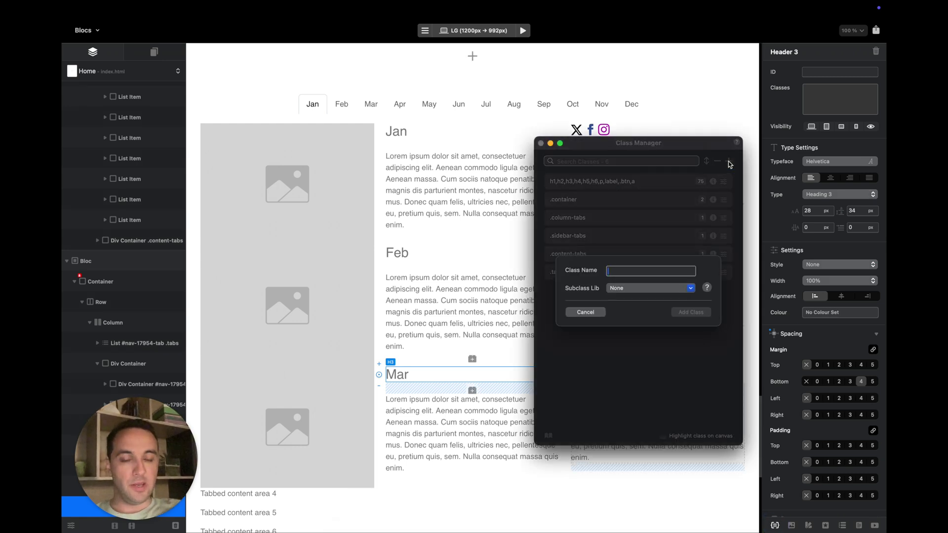
pyautogui.write('nav-tabs')
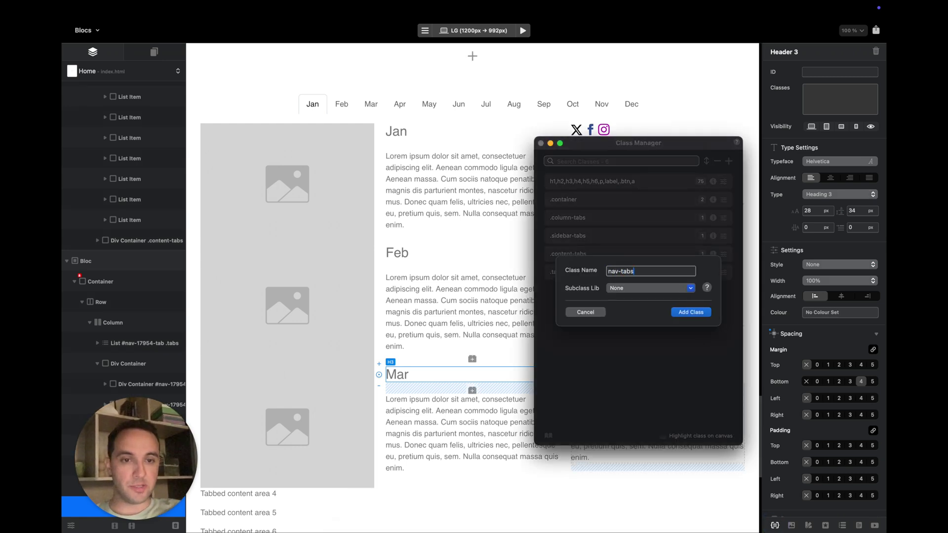
pyautogui.press('Return')
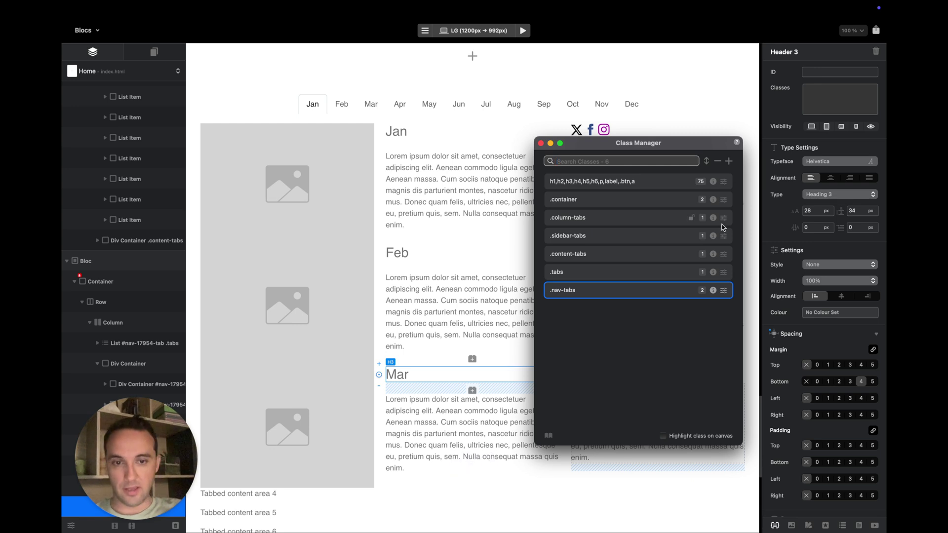
pyautogui.click(724, 291)
pyautogui.moveTo(584, 250); pyautogui.dragTo(593, 206)
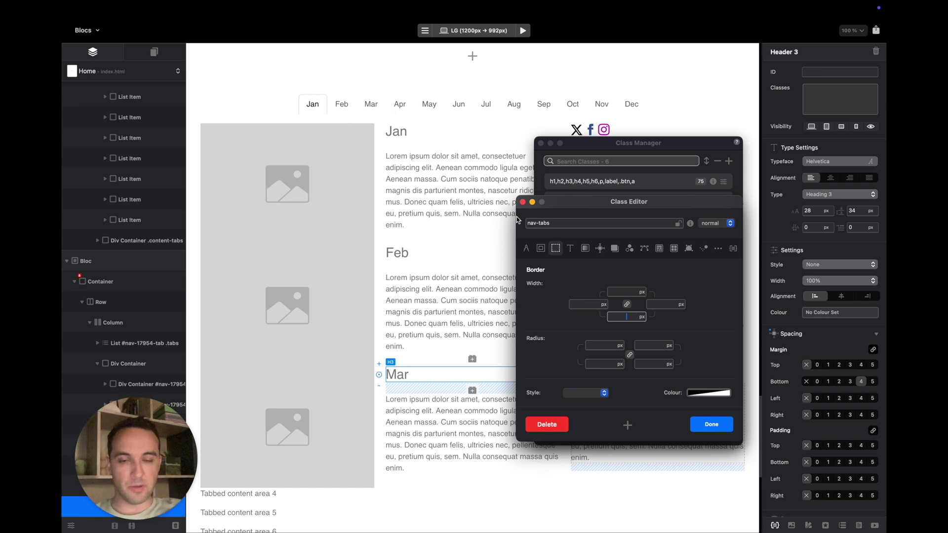
# Delete the old tabs class and select nav-tabs instead
pyautogui.click(631, 144)
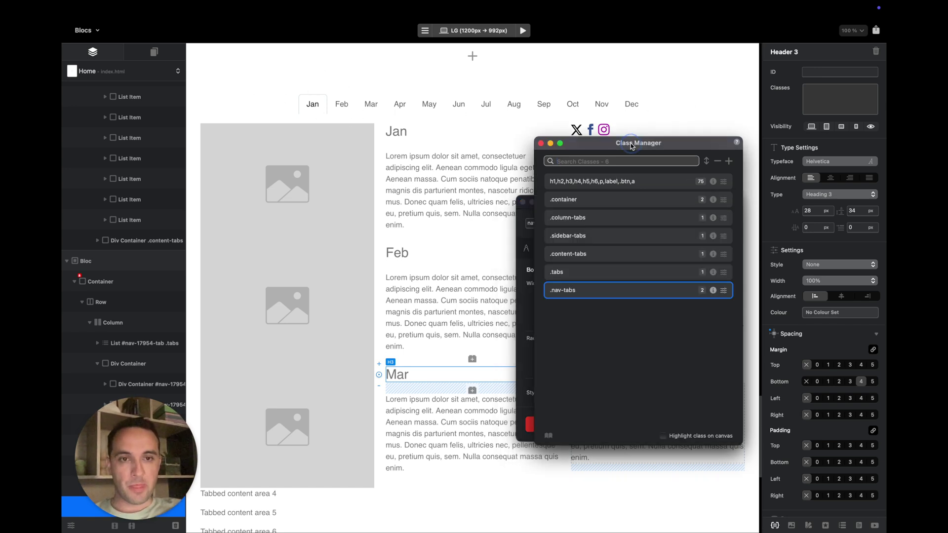
pyautogui.rightClick(580, 270)
pyautogui.click(605, 275)
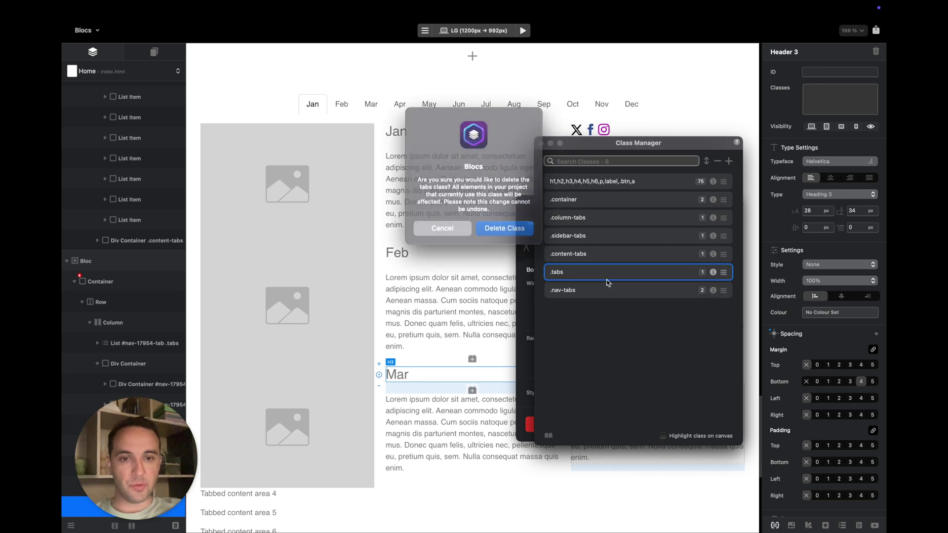
pyautogui.click(508, 224)
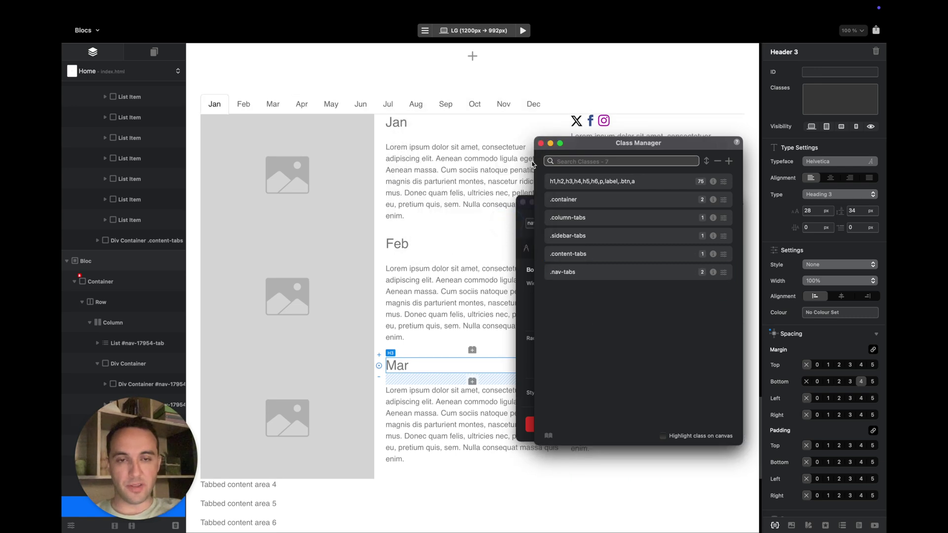
pyautogui.click(591, 272)
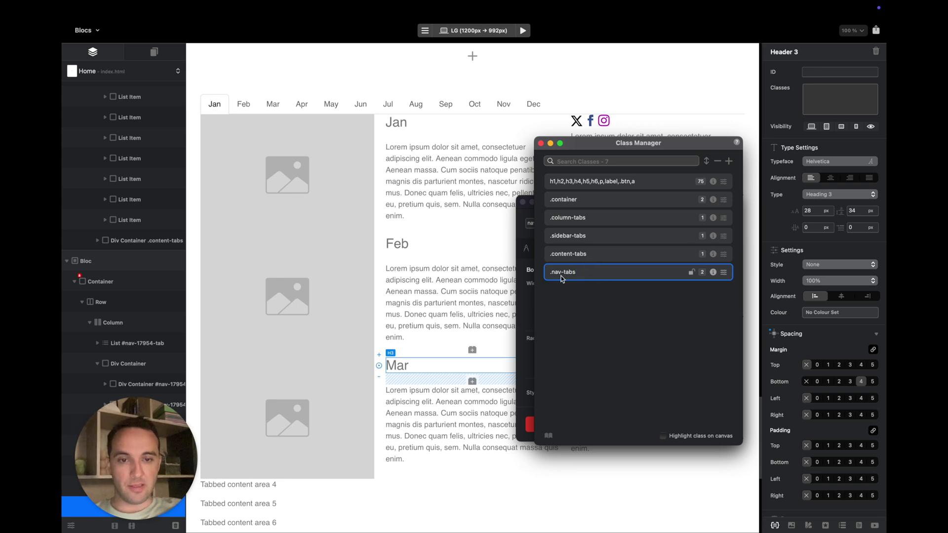
# Set the nav-tabs class border width to 0
pyautogui.click(528, 269)
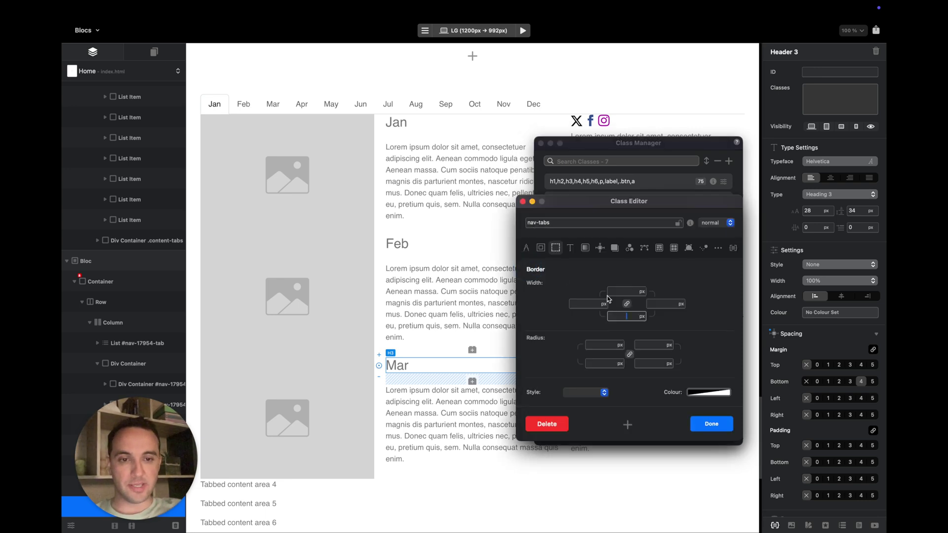
pyautogui.click(600, 248)
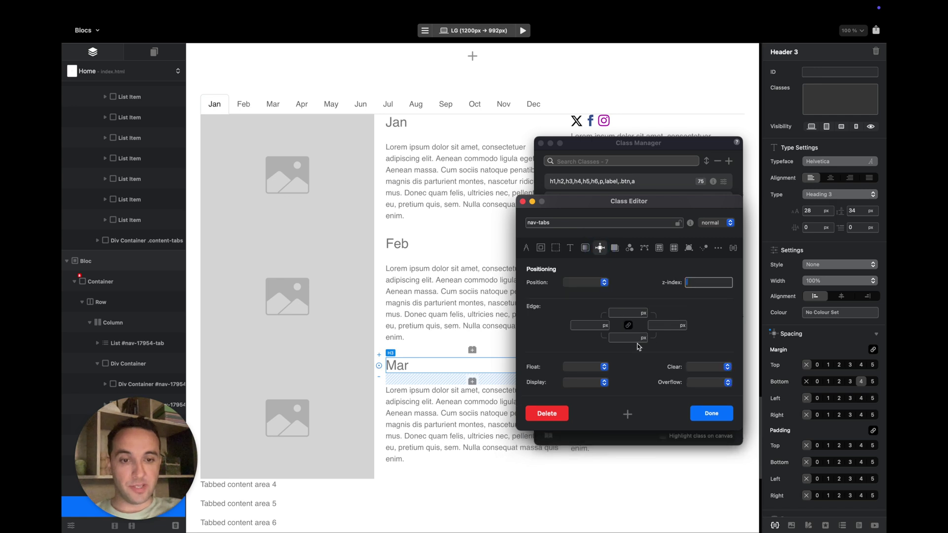
pyautogui.click(541, 248)
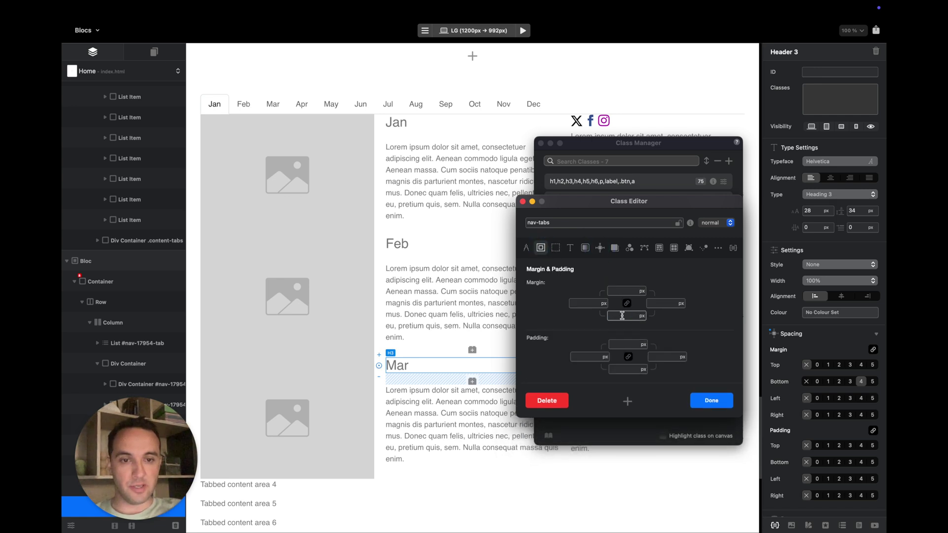
pyautogui.click(555, 248)
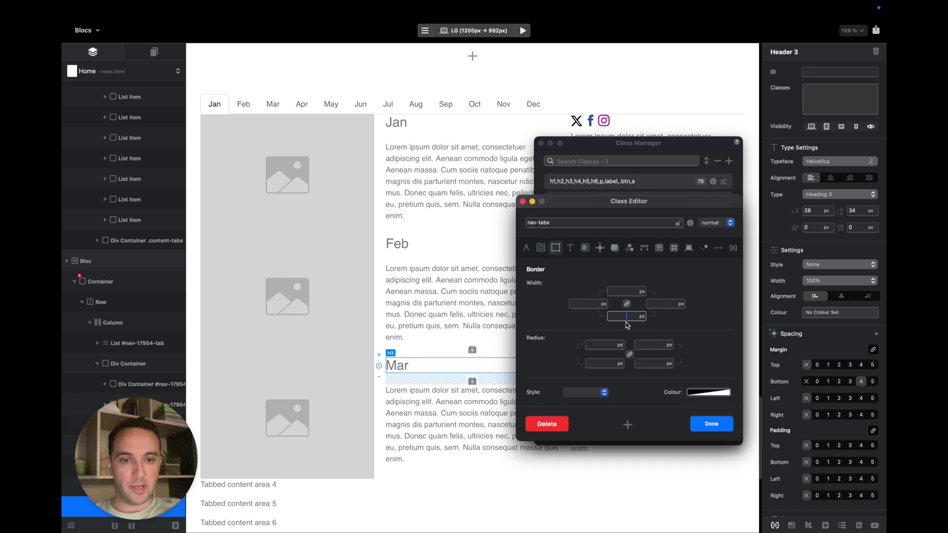
pyautogui.click(626, 316)
pyautogui.write('0')
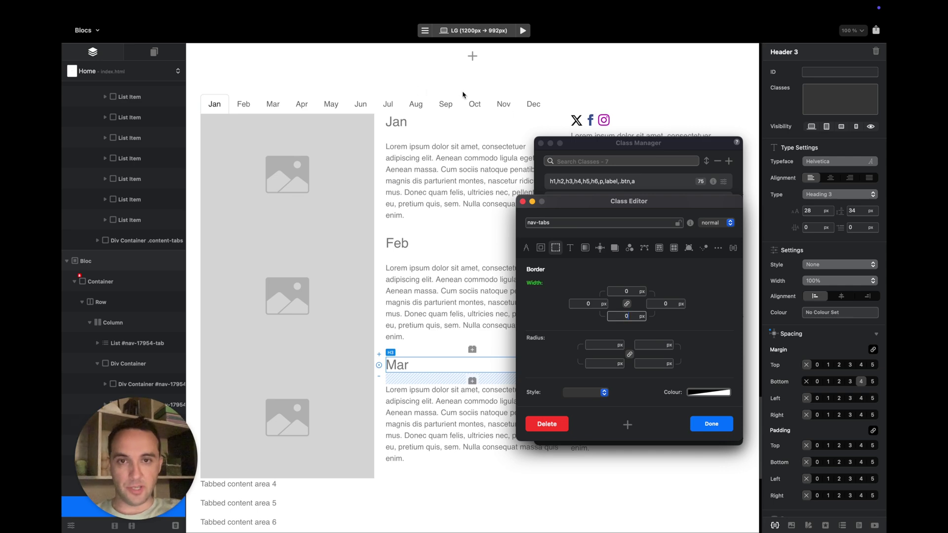
pyautogui.scroll(15, 494, 121)
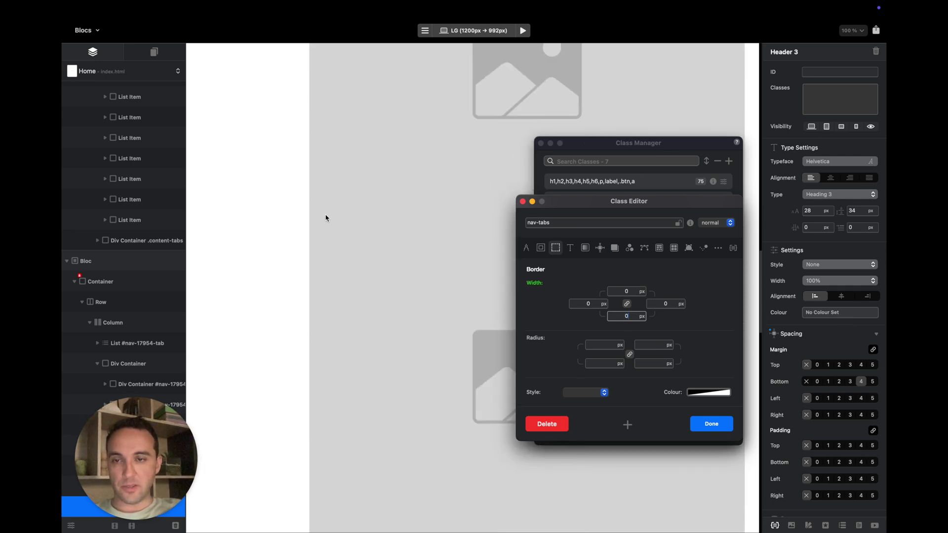
pyautogui.scroll(-10, 325, 218)
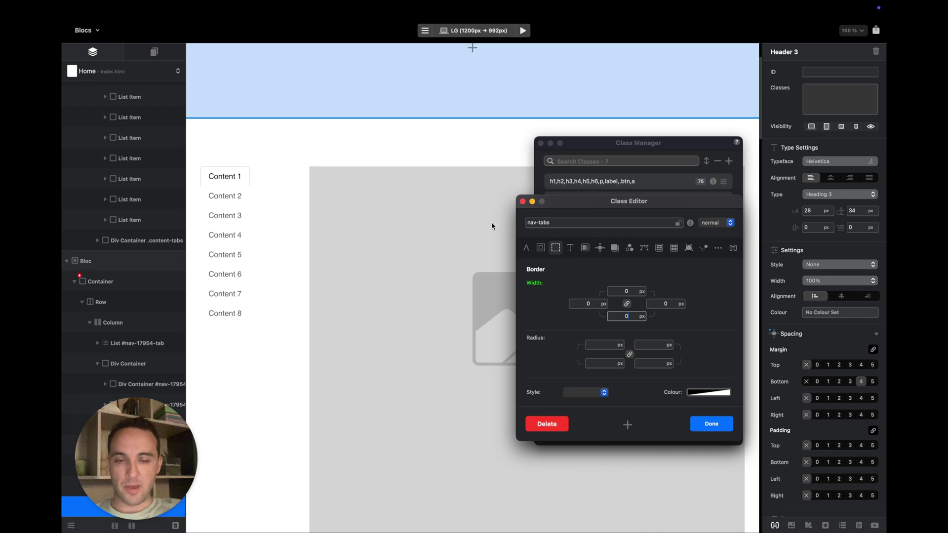
pyautogui.scroll(-15, 416, 297)
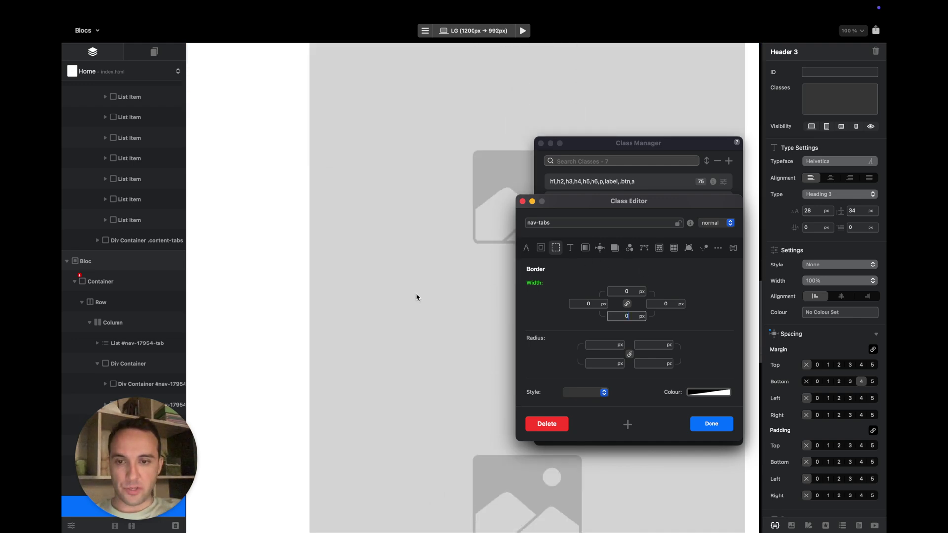
# Justify the nav-tabs flex layout to centre, tuck away the Class Manager and select the List
pyautogui.click(659, 248)
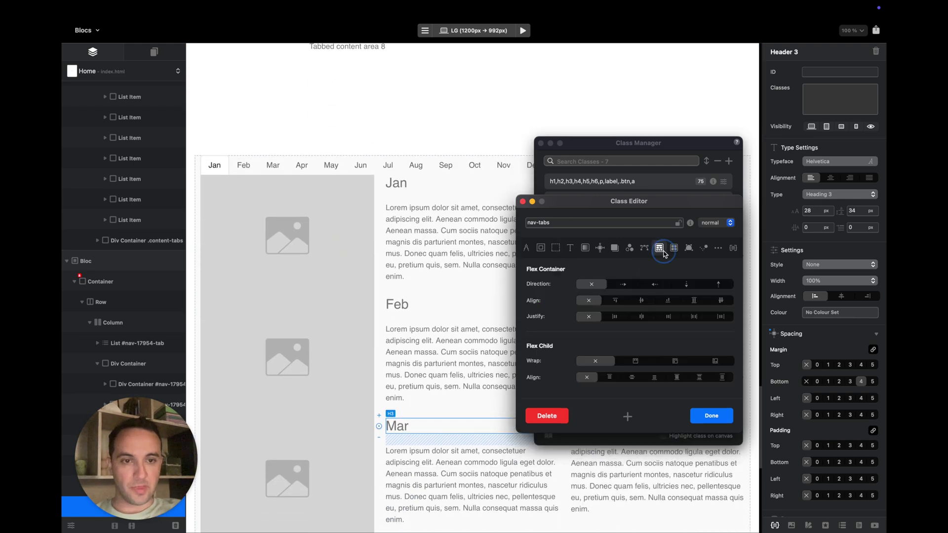
pyautogui.click(641, 317)
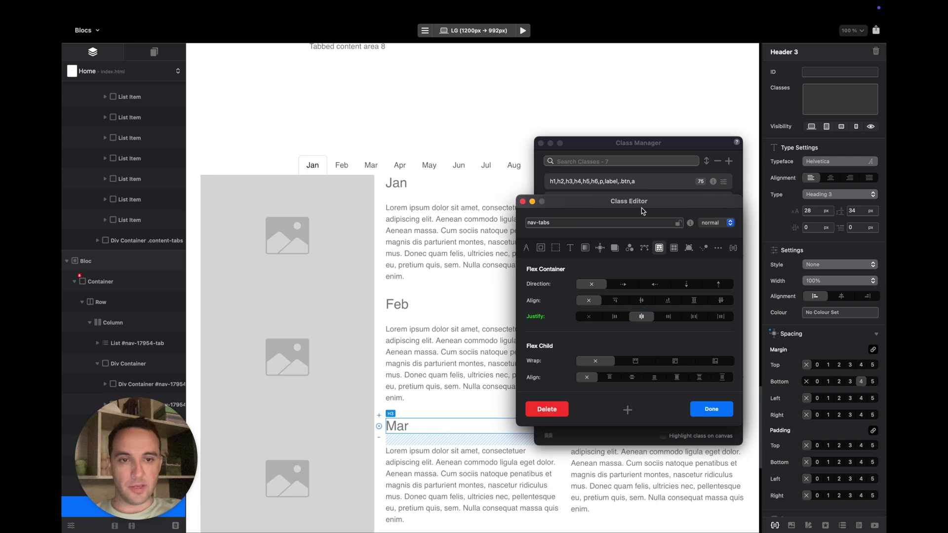
pyautogui.moveTo(643, 210); pyautogui.dragTo(715, 210)
pyautogui.moveTo(643, 142); pyautogui.dragTo(452, 269)
pyautogui.click(359, 271)
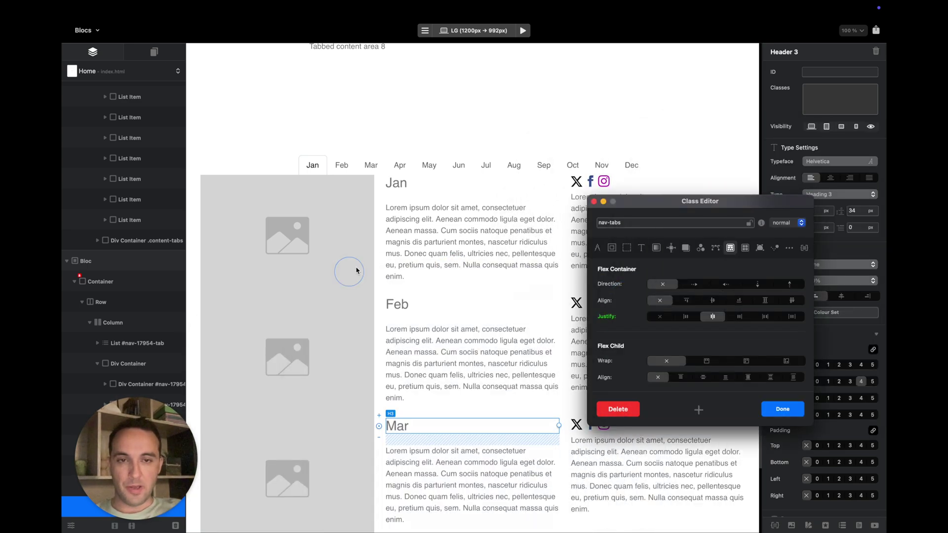
pyautogui.click(675, 165)
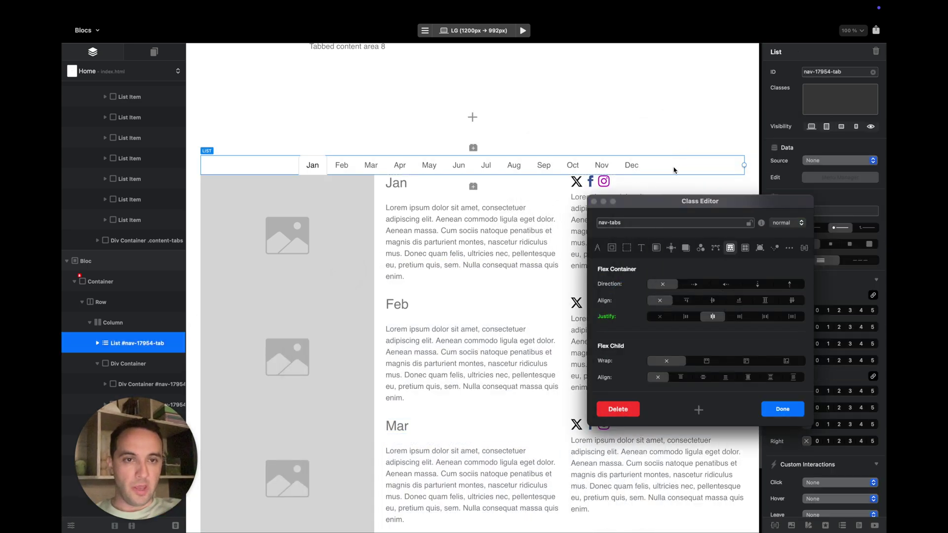
# Give the month tab list a bottom margin of 5 and select the Bloc holding it
pyautogui.click(593, 202)
pyautogui.keyDown('alt'); pyautogui.click(872, 327); pyautogui.keyUp('alt')
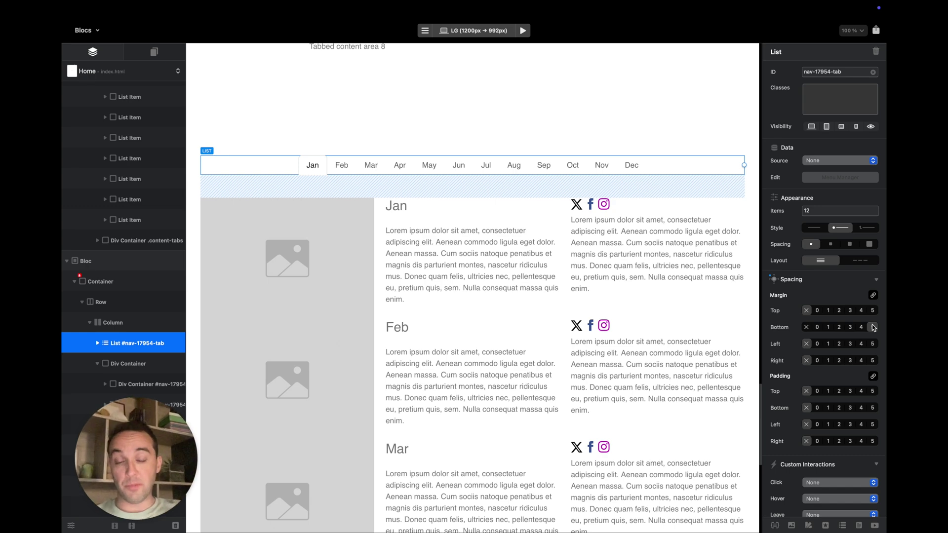
pyautogui.scroll(10, 697, 161)
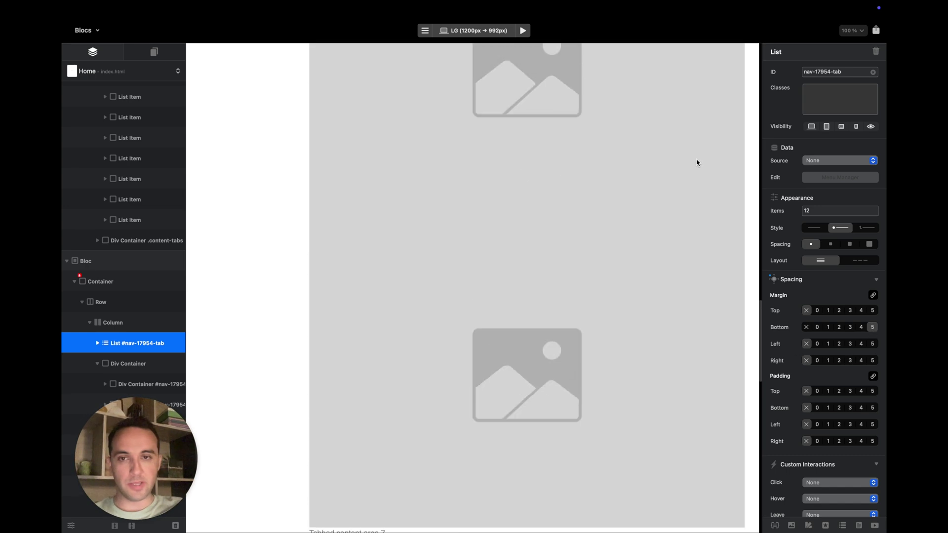
pyautogui.scroll(-15, 696, 163)
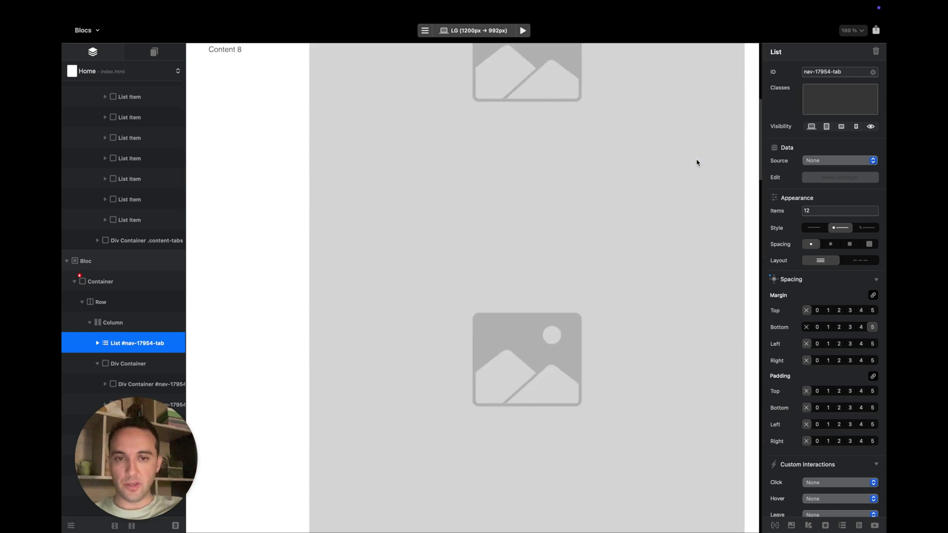
pyautogui.scroll(-8, 697, 162)
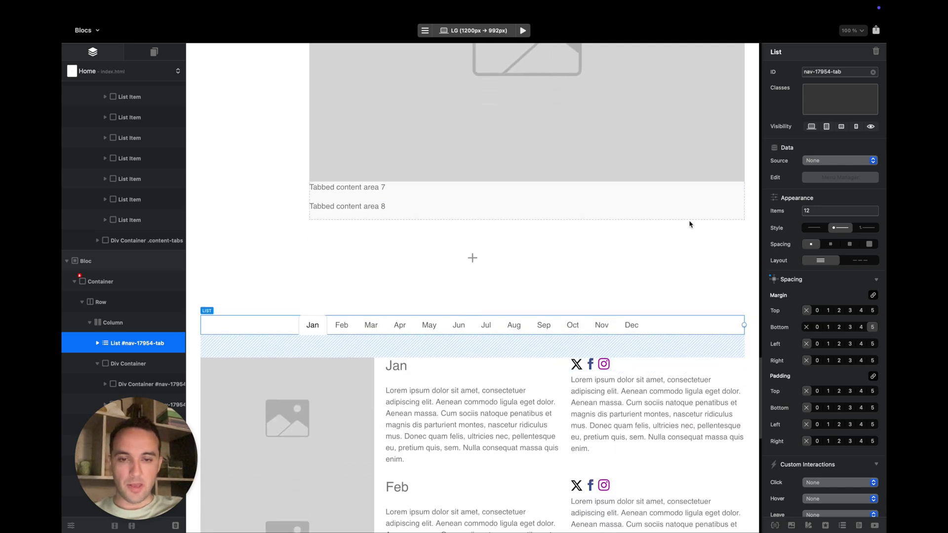
pyautogui.click(703, 257)
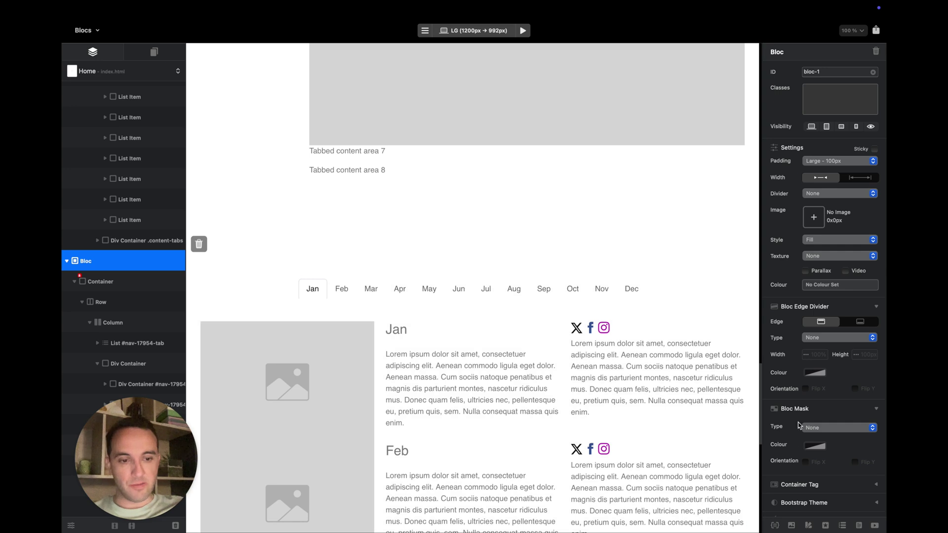
# Add the class 'nav-tabs .nav-link', keeping its spaces, and open it in the Class Editor
pyautogui.click(775, 526)
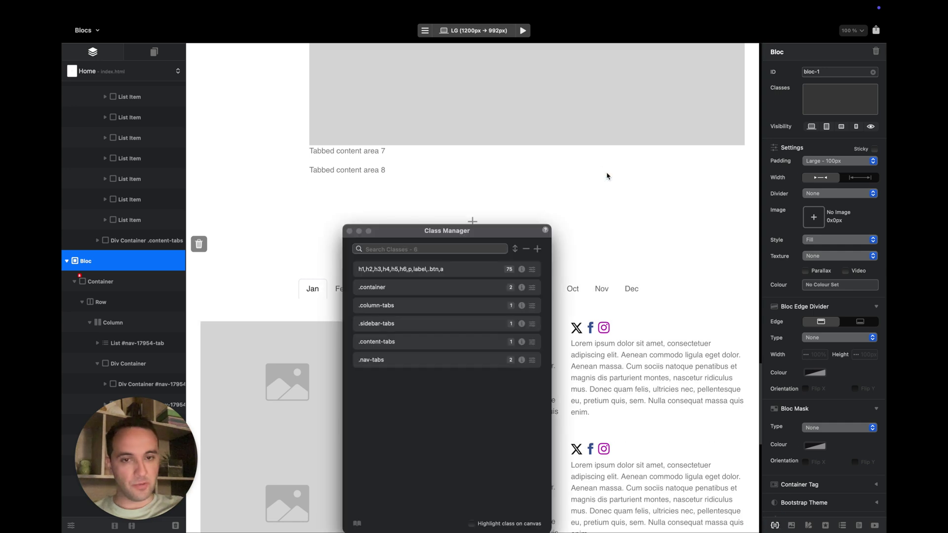
pyautogui.click(538, 250)
pyautogui.write('nav-tab')
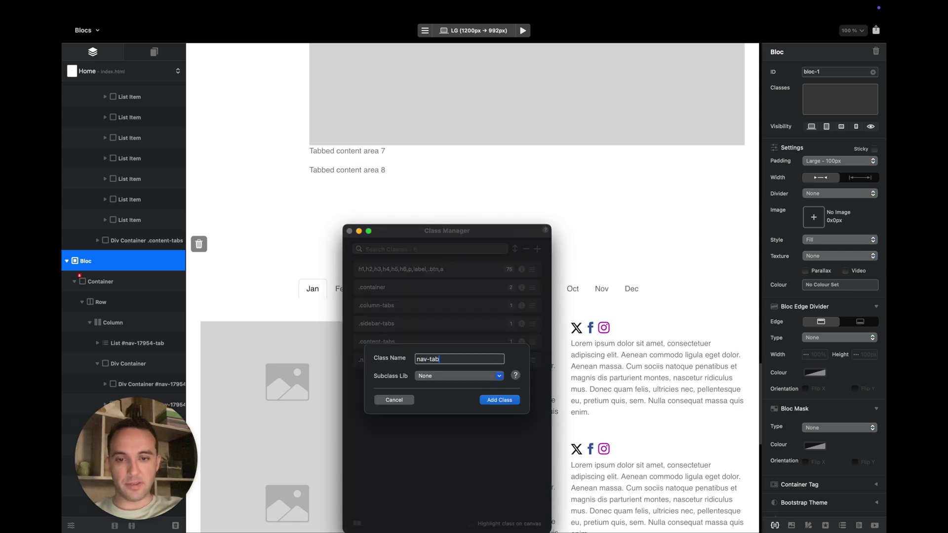
pyautogui.write('s-')
pyautogui.press('BackSpace')
pyautogui.write('.,')
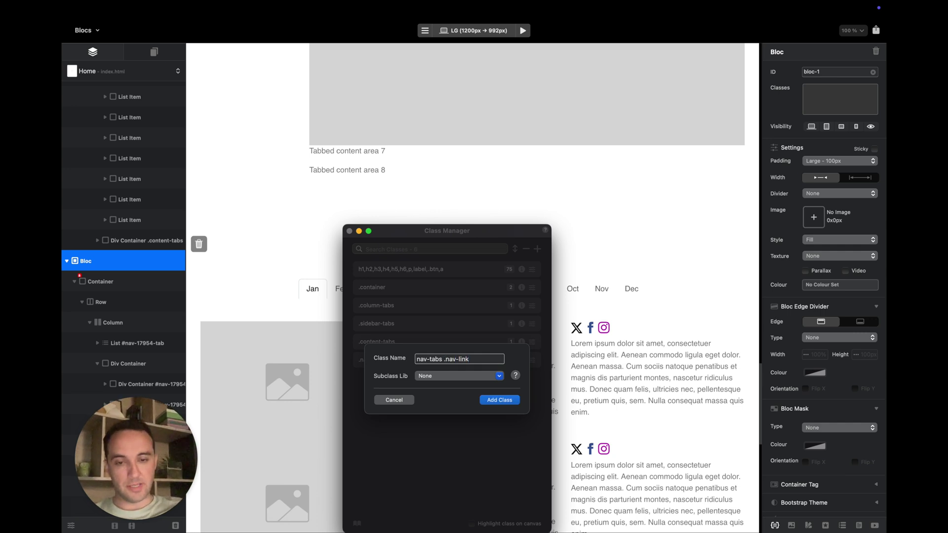
pyautogui.press('Return')
pyautogui.click(491, 234)
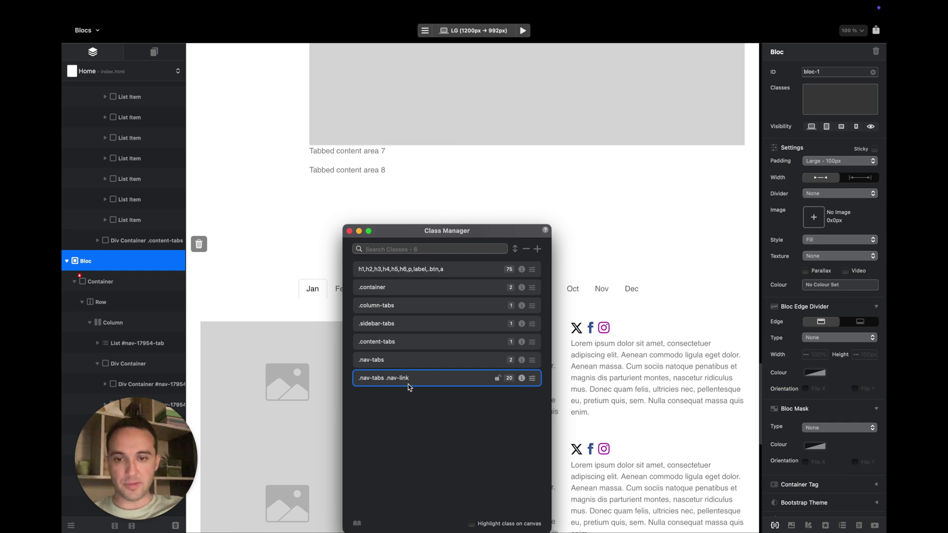
pyautogui.click(531, 380)
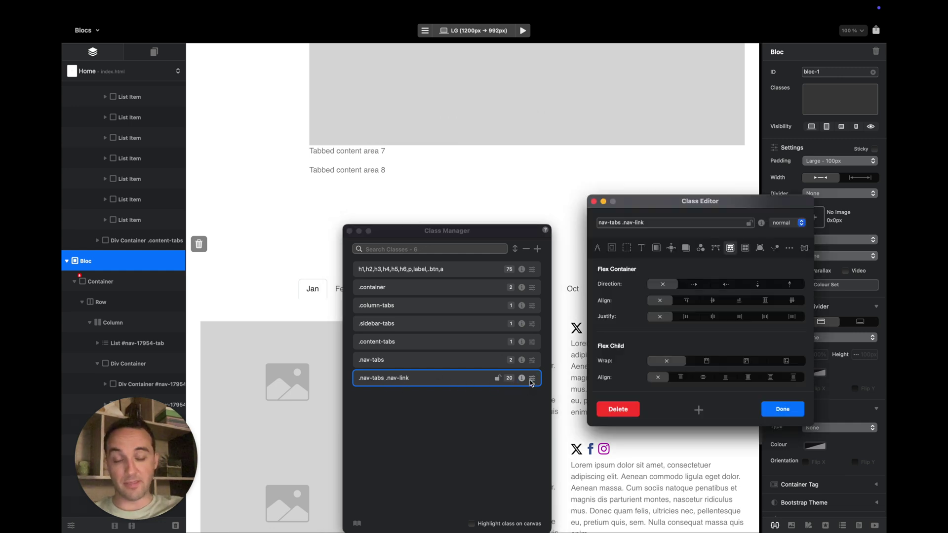
# Give the tab links a 1 px solid blue border with a 28 px corner radius
pyautogui.scroll(-5, 489, 153)
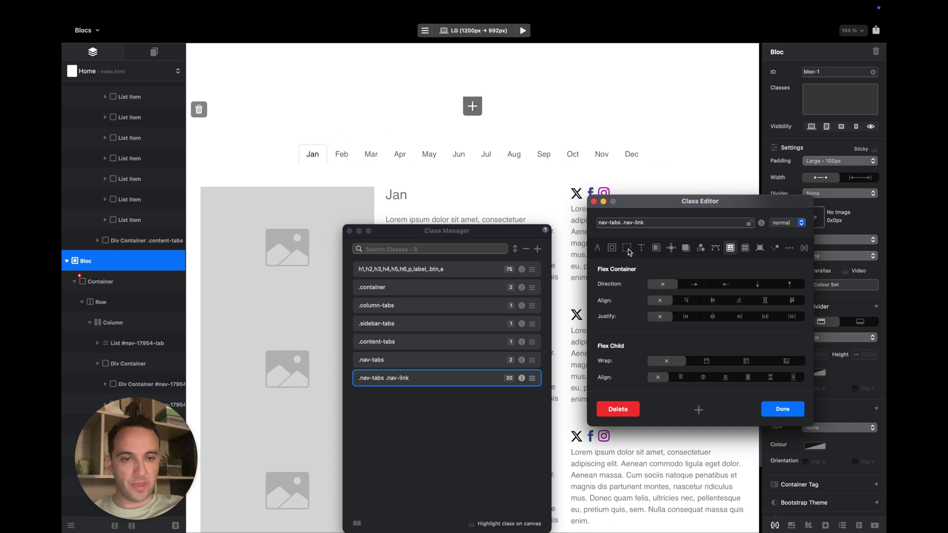
pyautogui.click(611, 247)
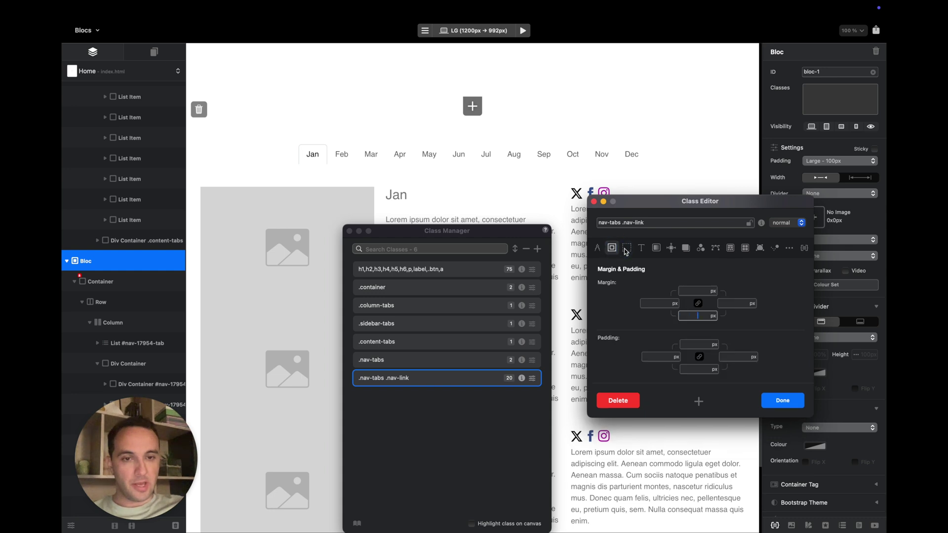
pyautogui.click(626, 248)
pyautogui.click(696, 292)
pyautogui.write('1')
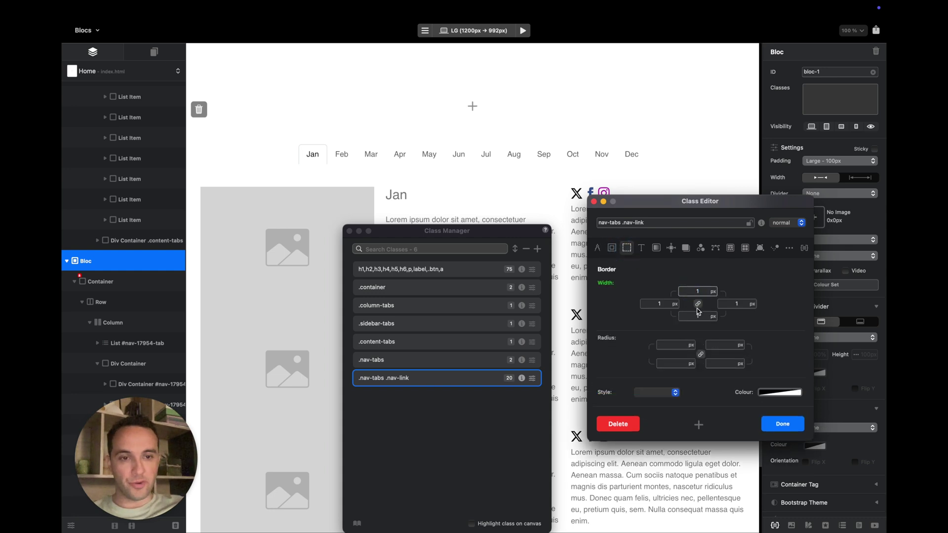
pyautogui.click(669, 393)
pyautogui.click(656, 401)
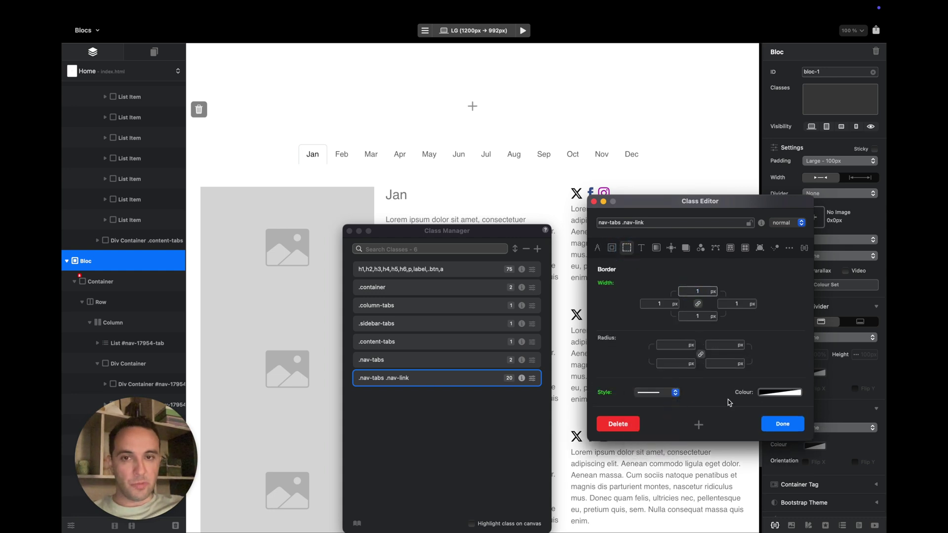
pyautogui.click(772, 393)
pyautogui.moveTo(800, 325); pyautogui.dragTo(885, 346)
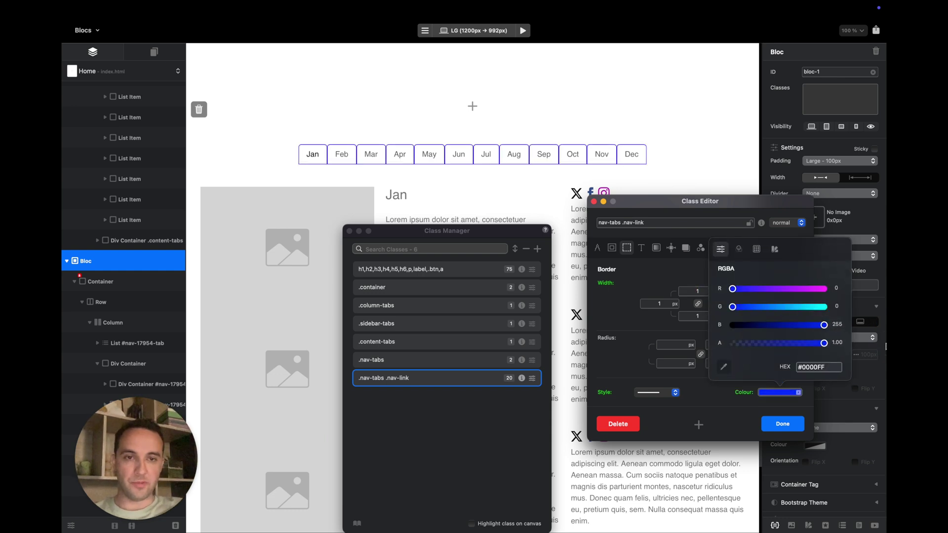
pyautogui.click(674, 345)
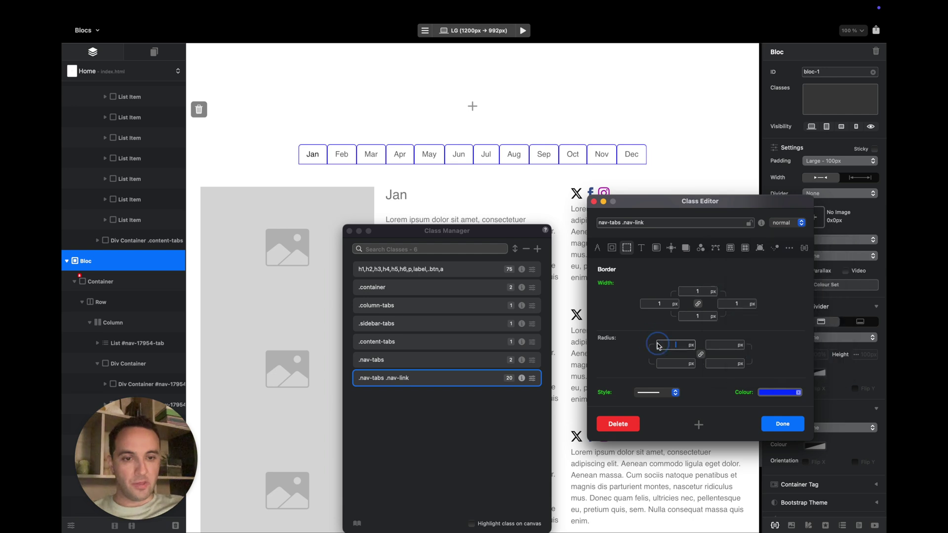
pyautogui.write('28')
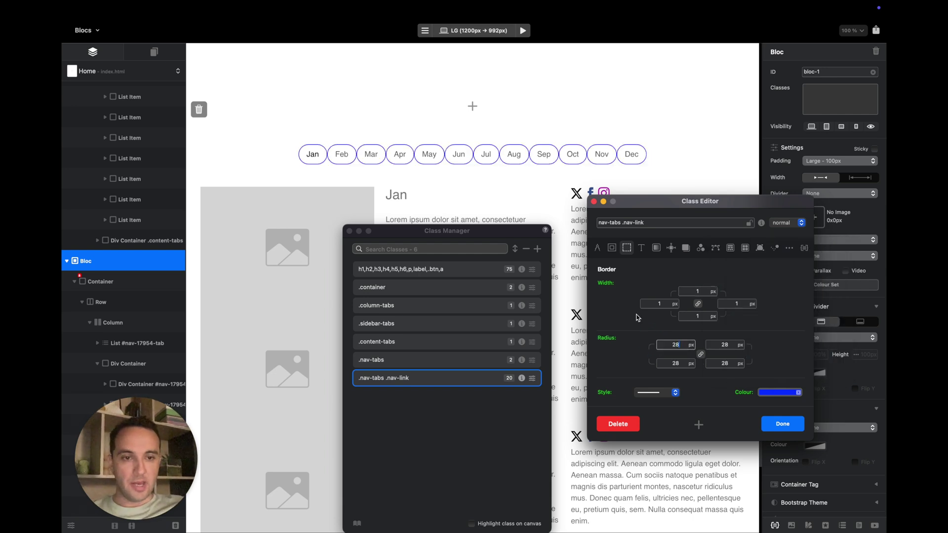
# Set all four linked margins of the tab links to 3 px
pyautogui.click(612, 249)
pyautogui.click(660, 306)
pyautogui.click(698, 303)
pyautogui.write('3')
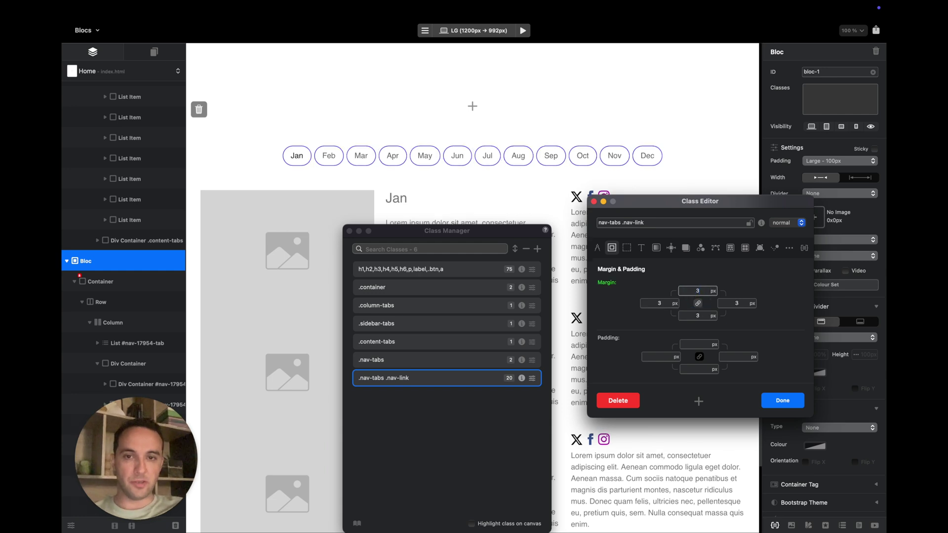
pyautogui.scroll(10, 551, 119)
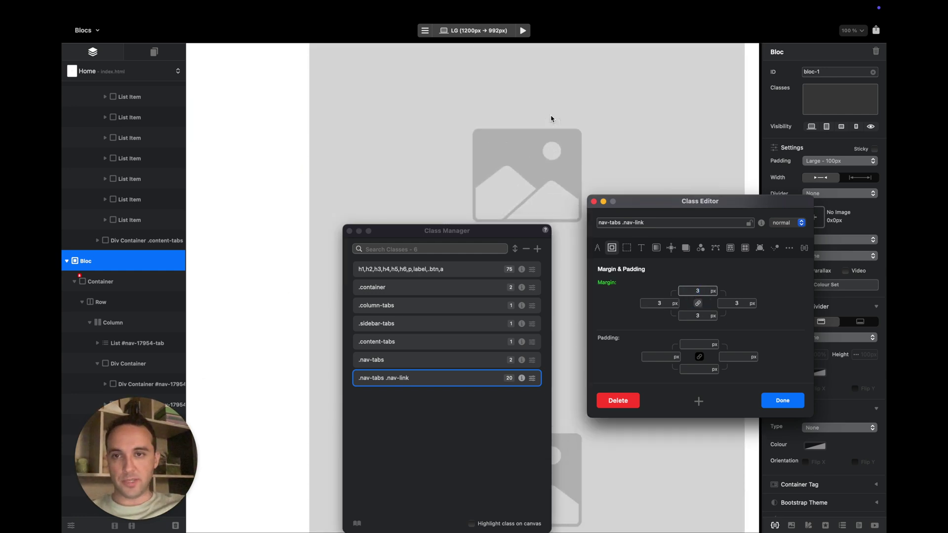
pyautogui.scroll(-3, 551, 119)
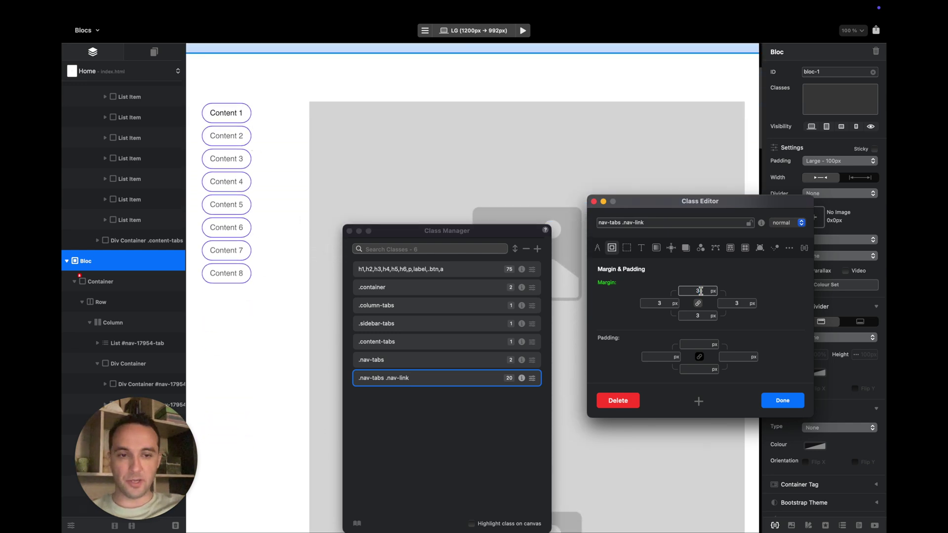
# Make the tab link text colour blue #0000FF and finish editing the class
pyautogui.click(641, 247)
pyautogui.click(664, 315)
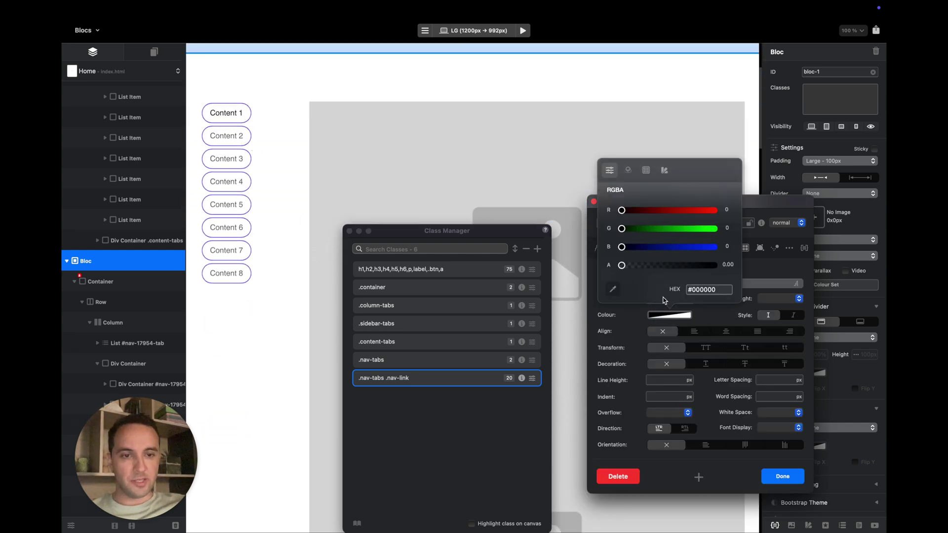
pyautogui.click(710, 249)
pyautogui.moveTo(711, 248); pyautogui.dragTo(785, 249)
pyautogui.moveTo(679, 267); pyautogui.dragTo(793, 268)
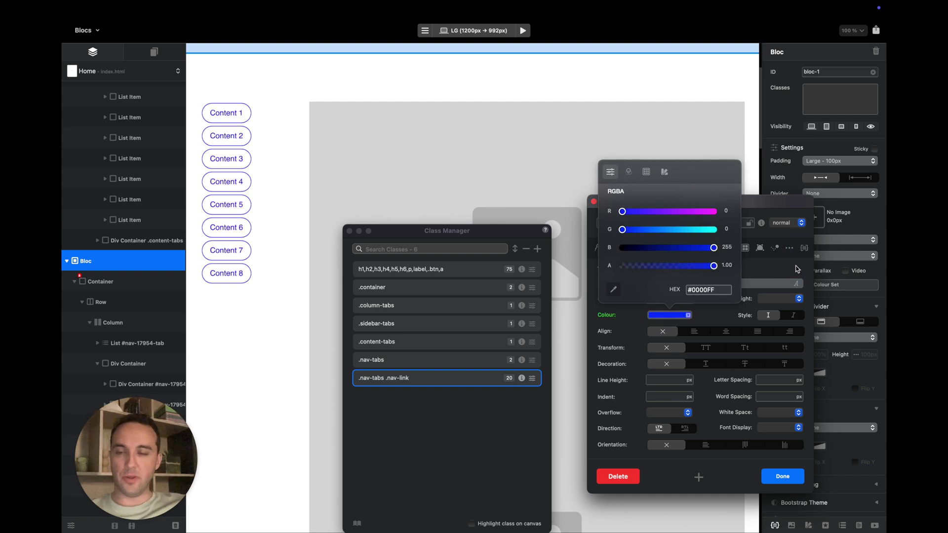
pyautogui.scroll(-5, 552, 135)
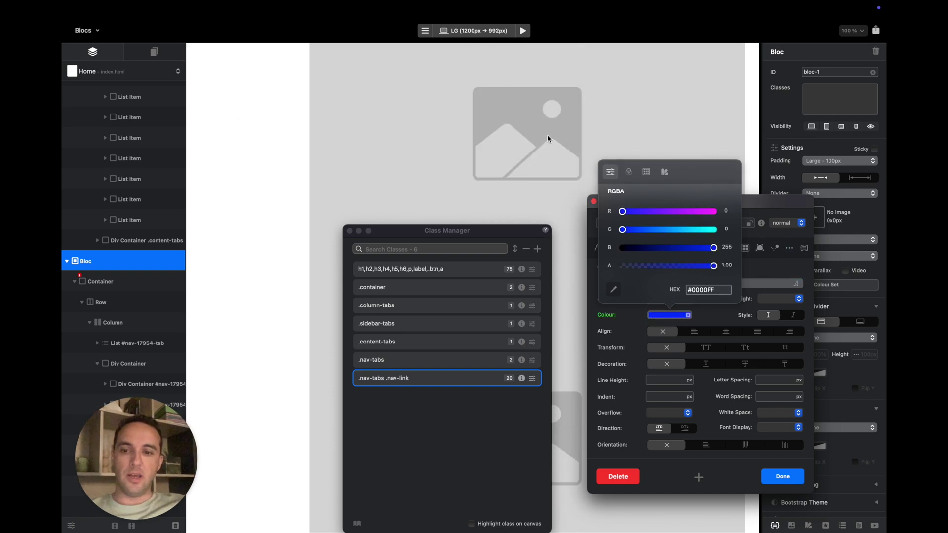
pyautogui.scroll(6, 547, 138)
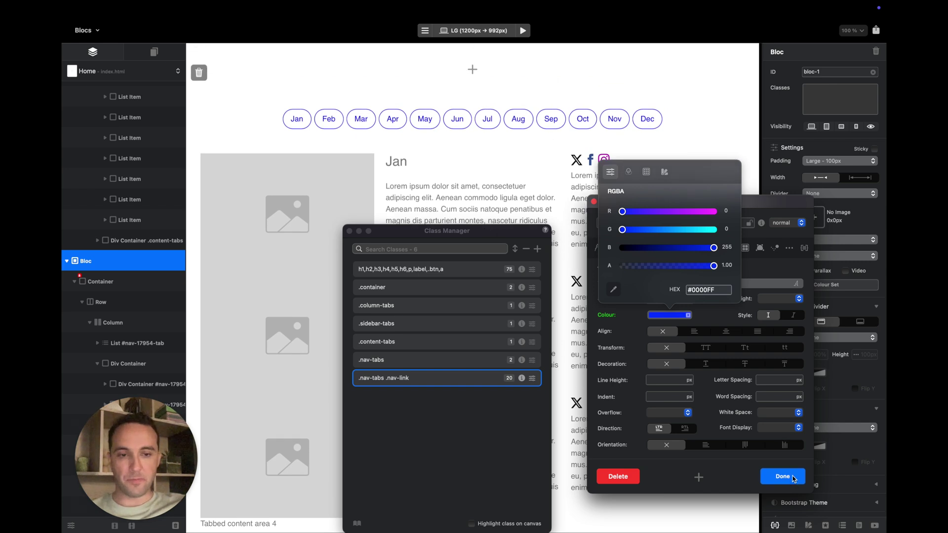
pyautogui.click(477, 435)
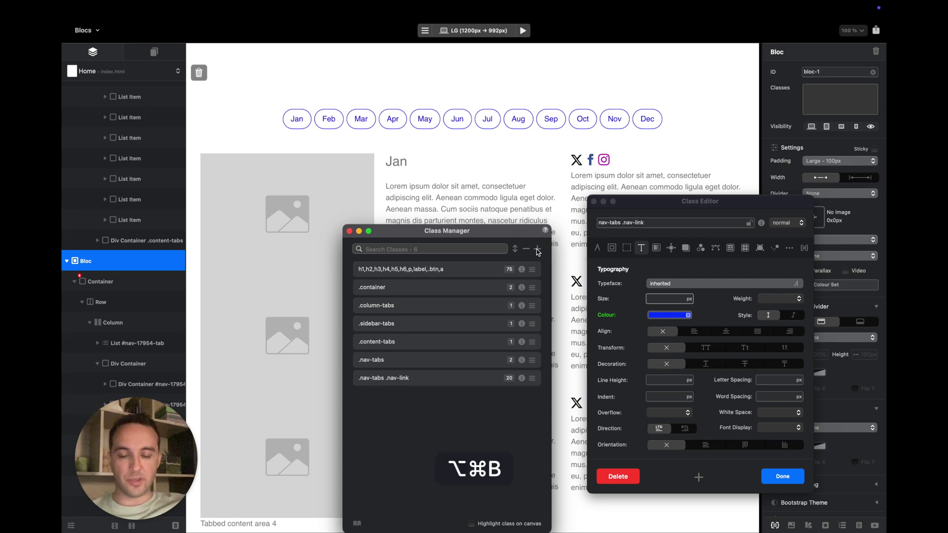
# Preview in Safari, switch between the Jan, Feb, Mar and Apr month pills, then return to Blocs
pyautogui.press('alt+super+b')
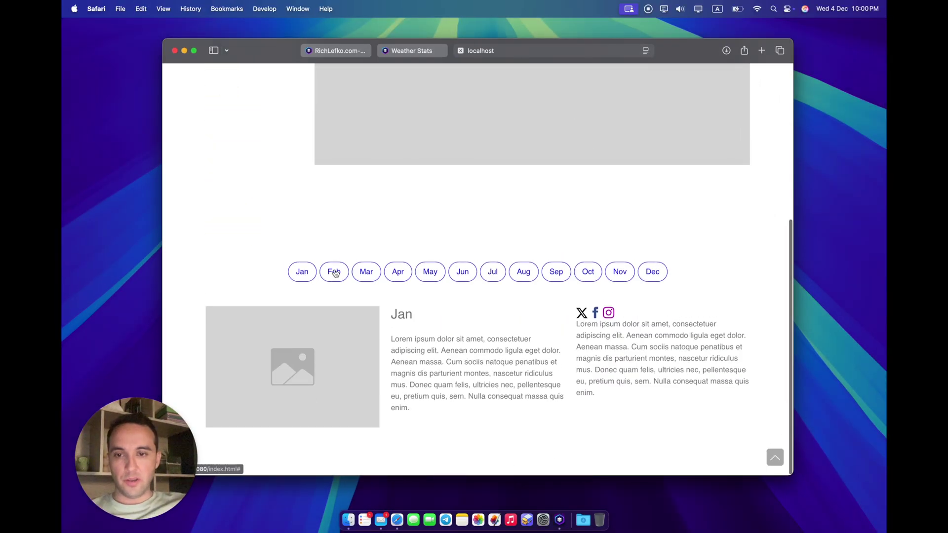
pyautogui.click(333, 270)
pyautogui.click(366, 271)
pyautogui.click(399, 272)
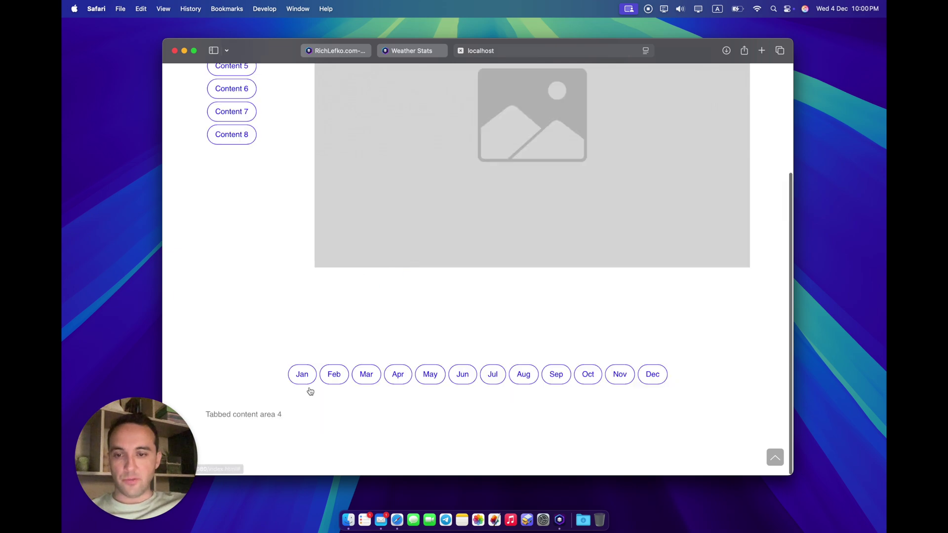
pyautogui.click(301, 377)
pyautogui.scroll(-3, 306, 345)
pyautogui.click(336, 272)
pyautogui.click(365, 272)
pyautogui.click(333, 273)
pyautogui.press('super+Tab')
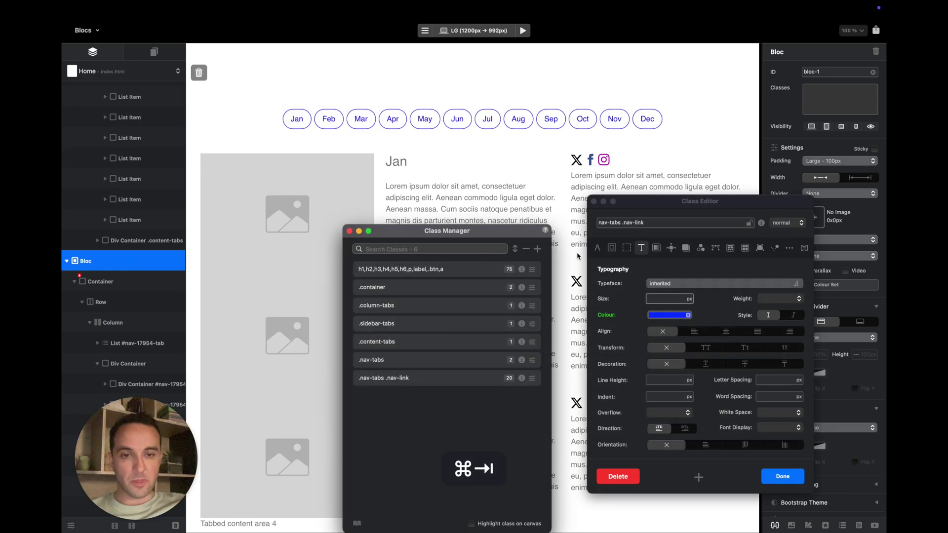
# Add a .nav-tabs .nav-link.active class and give it a blue background colour
pyautogui.click(537, 249)
pyautogui.write('nav-tabs .na')
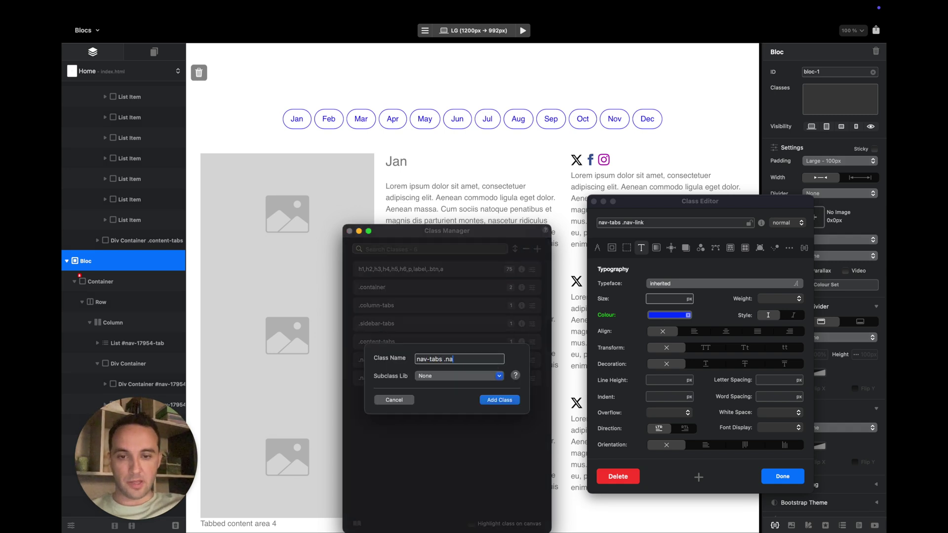
pyautogui.write('v-link.')
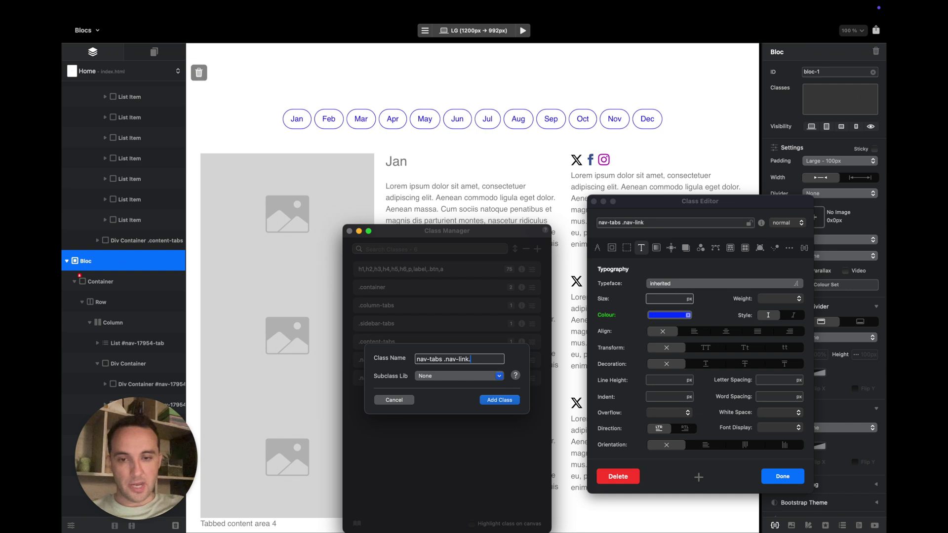
pyautogui.write('active')
pyautogui.press('Return')
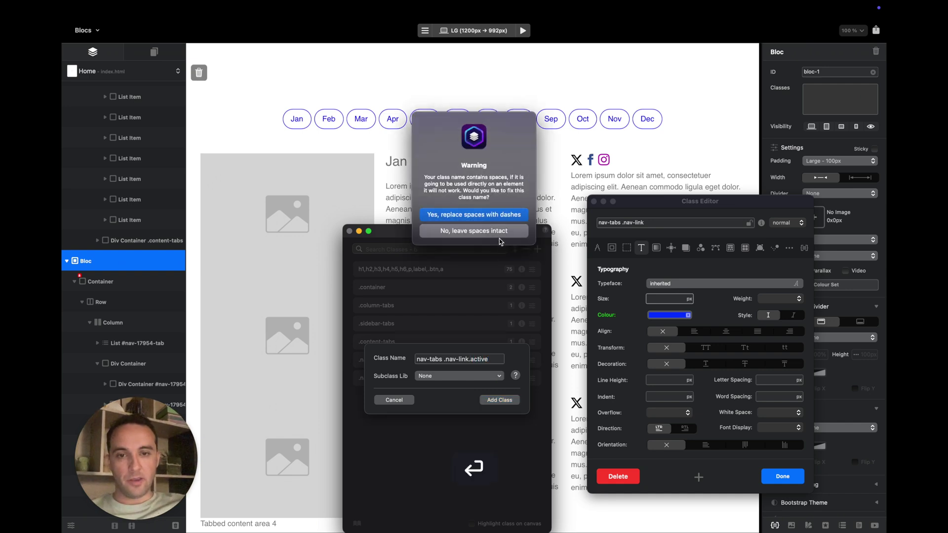
pyautogui.press('Return')
pyautogui.click(532, 398)
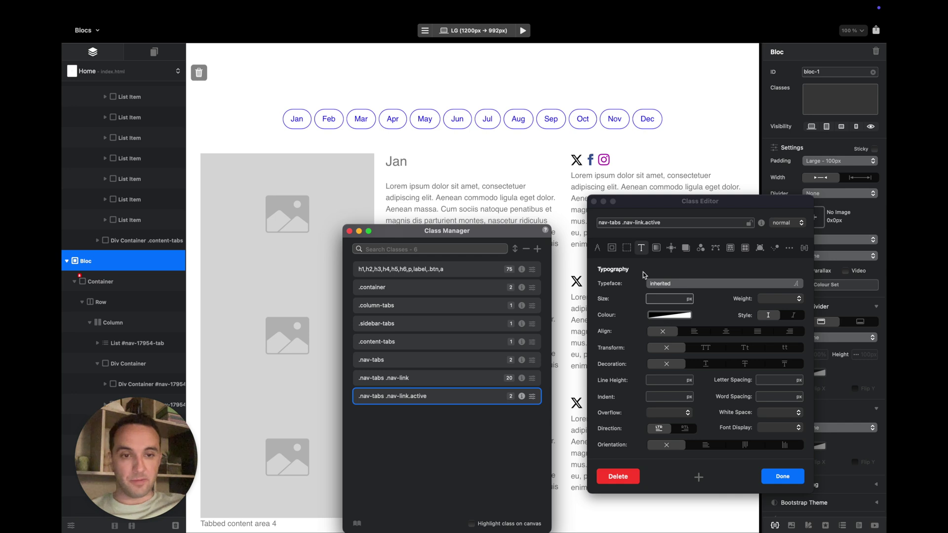
pyautogui.click(656, 248)
pyautogui.click(655, 331)
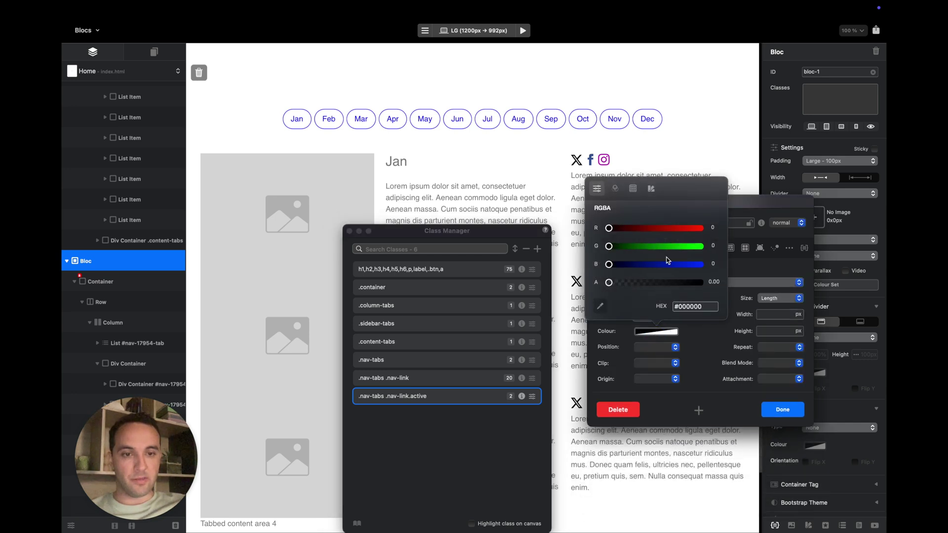
pyautogui.moveTo(670, 264); pyautogui.dragTo(786, 285)
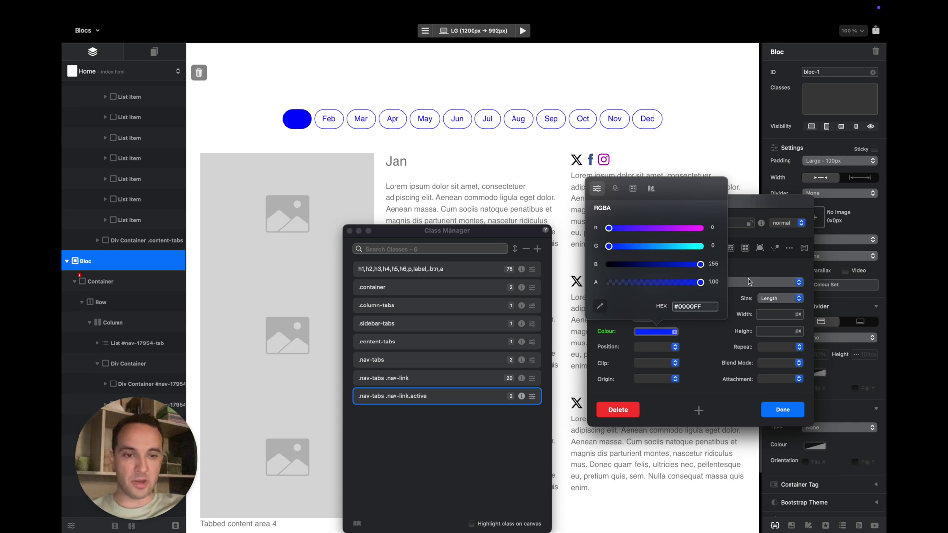
# Set the active tab's text colour to white #FFFFFF at alpha 1.00 and finish editing
pyautogui.click(758, 209)
pyautogui.click(644, 248)
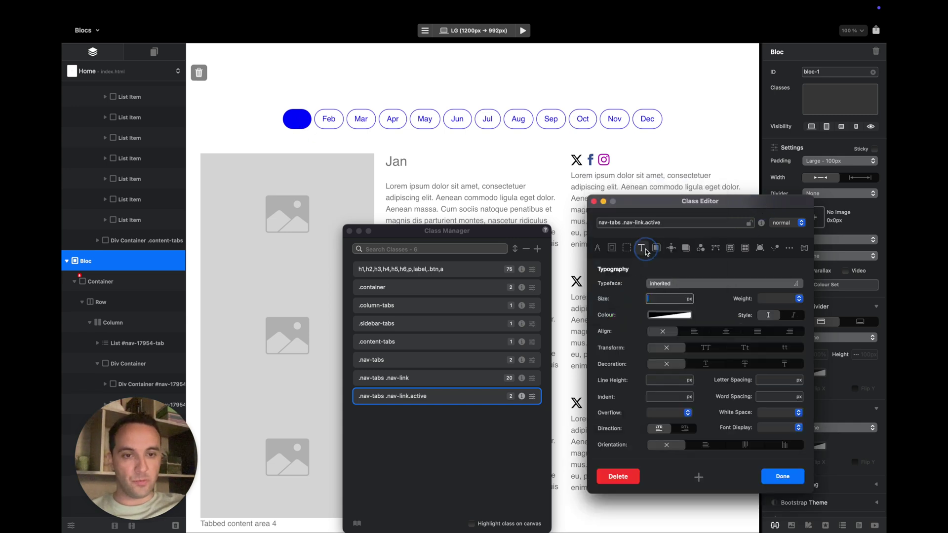
pyautogui.click(659, 312)
pyautogui.moveTo(670, 211); pyautogui.dragTo(762, 216)
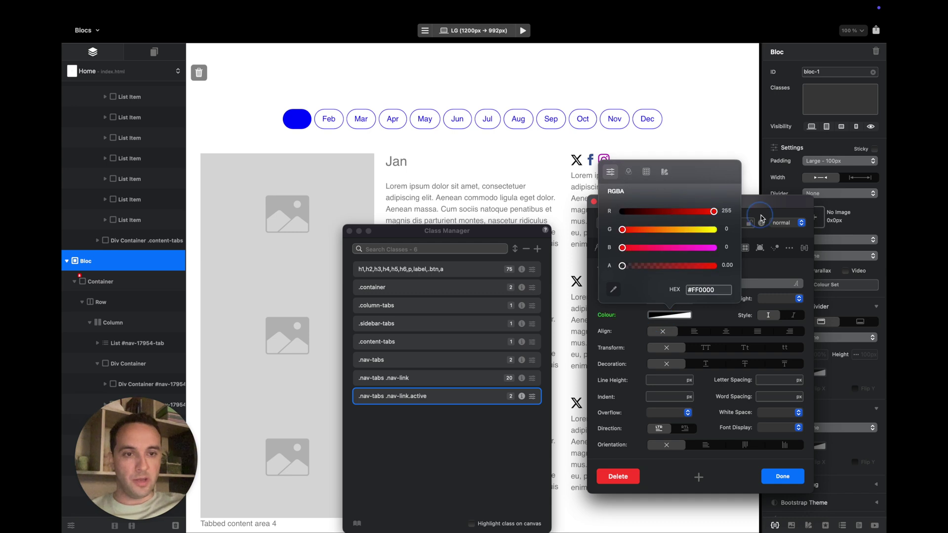
pyautogui.moveTo(706, 229); pyautogui.dragTo(740, 258)
pyautogui.click(714, 265)
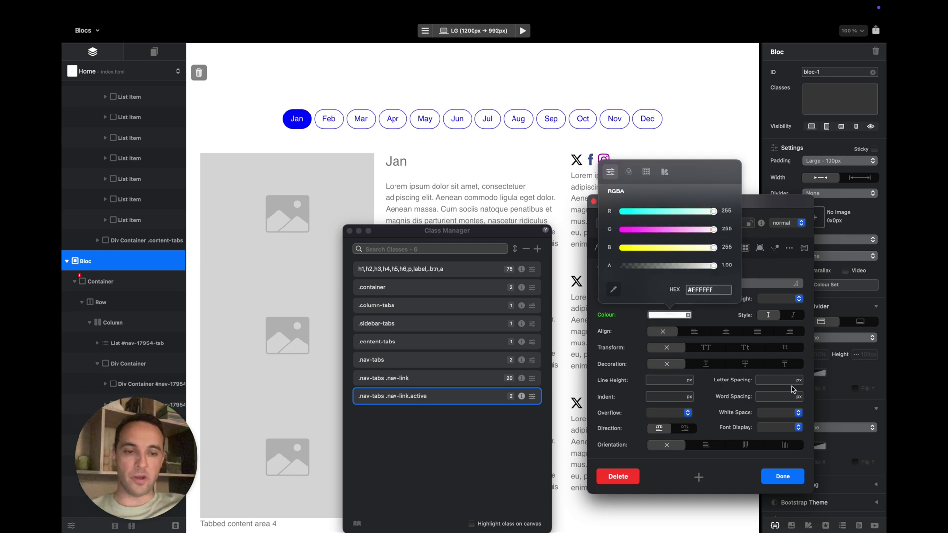
pyautogui.click(785, 473)
# Preview in Safari and switch among the Jan, Feb and Mar month pills
pyautogui.press('alt+super+b')
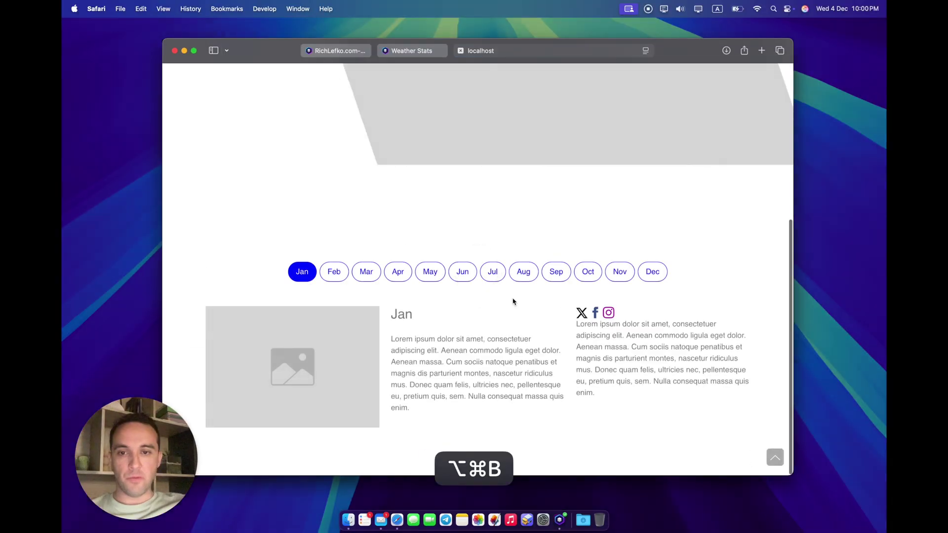
pyautogui.click(330, 271)
pyautogui.click(371, 276)
pyautogui.click(341, 279)
pyautogui.click(301, 272)
pyautogui.click(334, 271)
pyautogui.click(374, 277)
pyautogui.click(334, 274)
pyautogui.click(304, 274)
# Click through the Content 1–4 sidebar tabs, then return to Blocs
pyautogui.scroll(5, 307, 276)
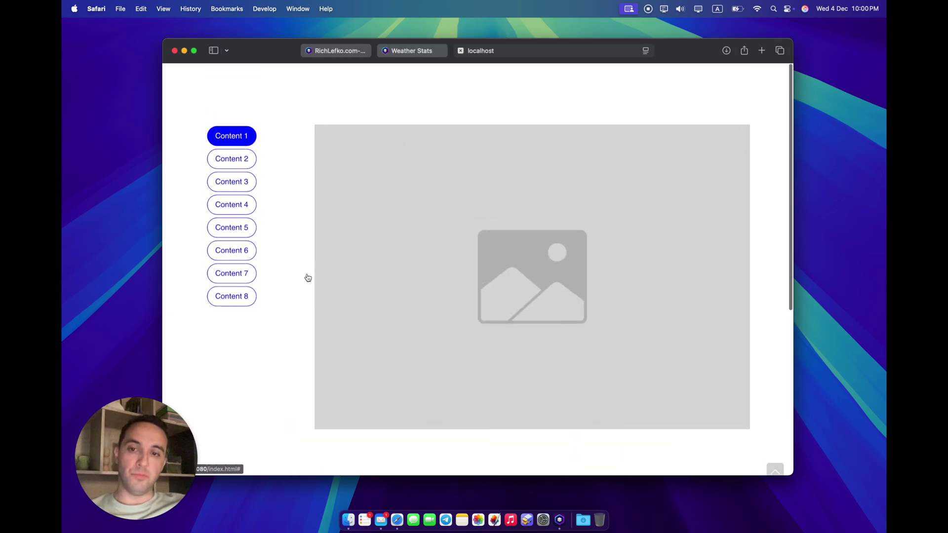
pyautogui.click(242, 149)
pyautogui.click(243, 167)
pyautogui.click(244, 192)
pyautogui.click(241, 169)
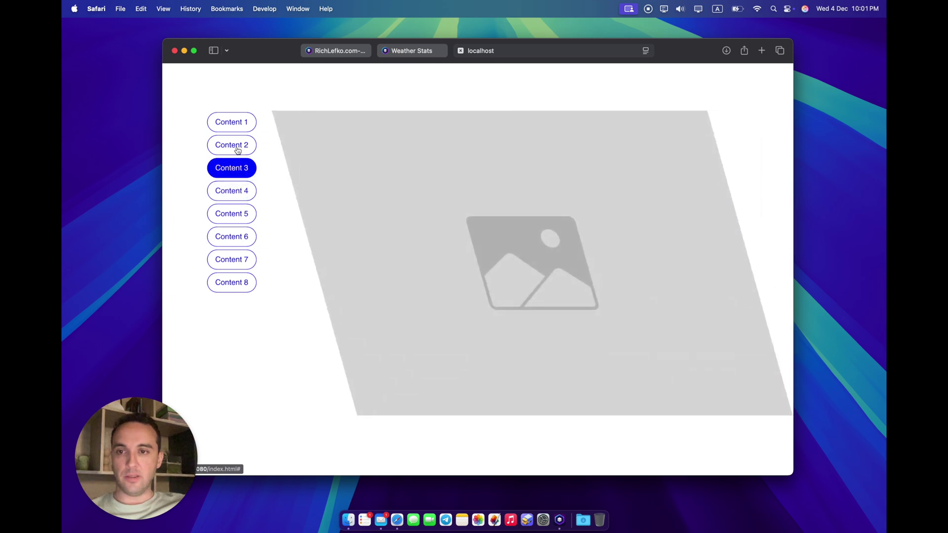
pyautogui.click(240, 146)
pyautogui.click(238, 130)
pyautogui.click(238, 144)
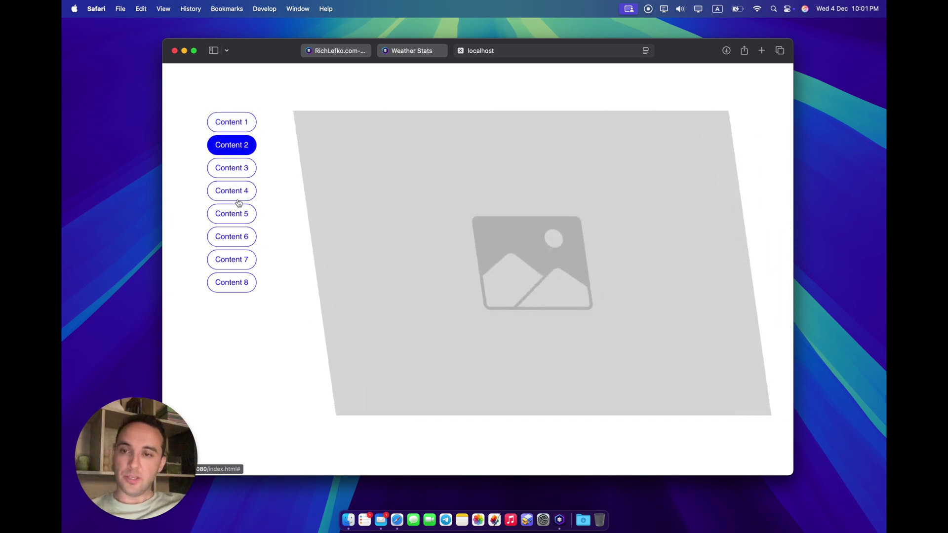
pyautogui.press('super+Tab')
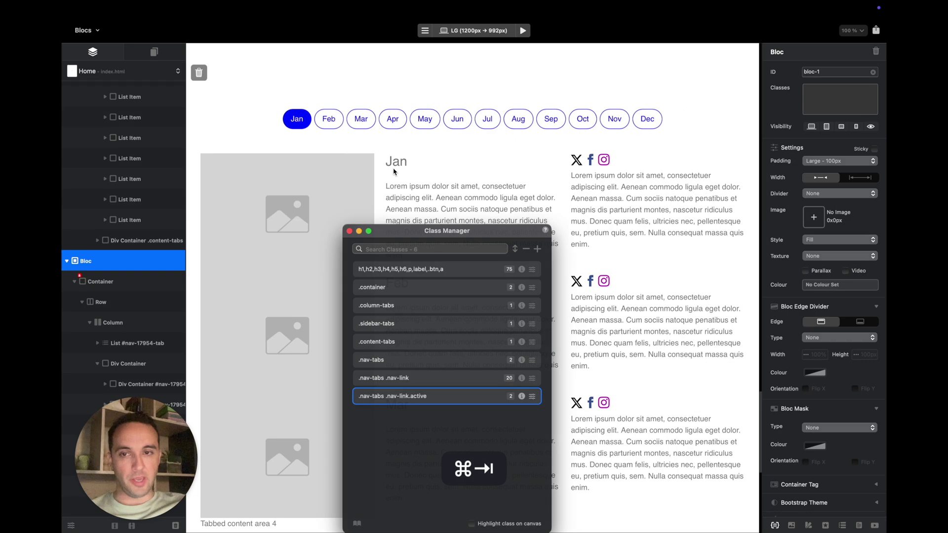
# Give the .nav-tabs .nav-link :hover state a blue #0000FF background colour
pyautogui.doubleClick(411, 377)
pyautogui.scroll(10, 362, 171)
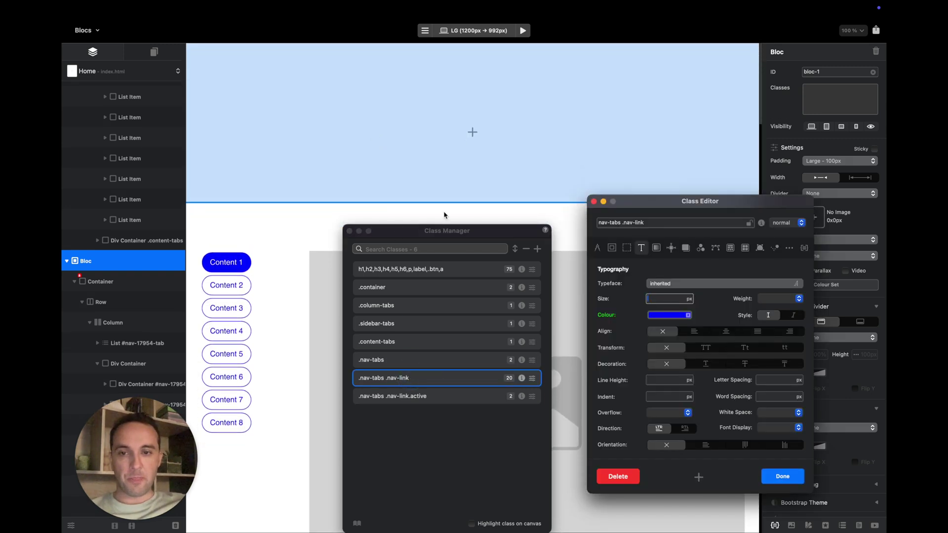
pyautogui.moveTo(635, 205); pyautogui.dragTo(478, 202)
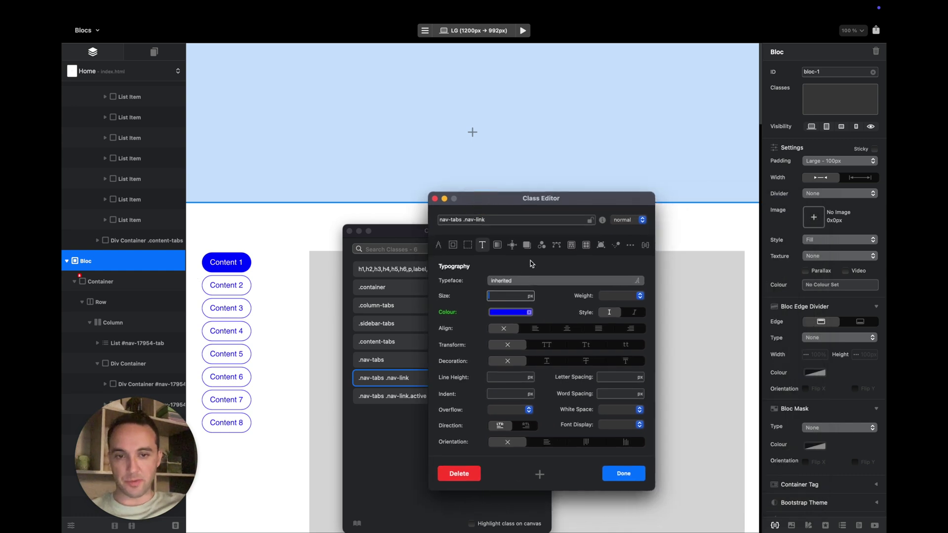
pyautogui.click(498, 245)
pyautogui.click(627, 219)
pyautogui.click(625, 229)
pyautogui.click(493, 327)
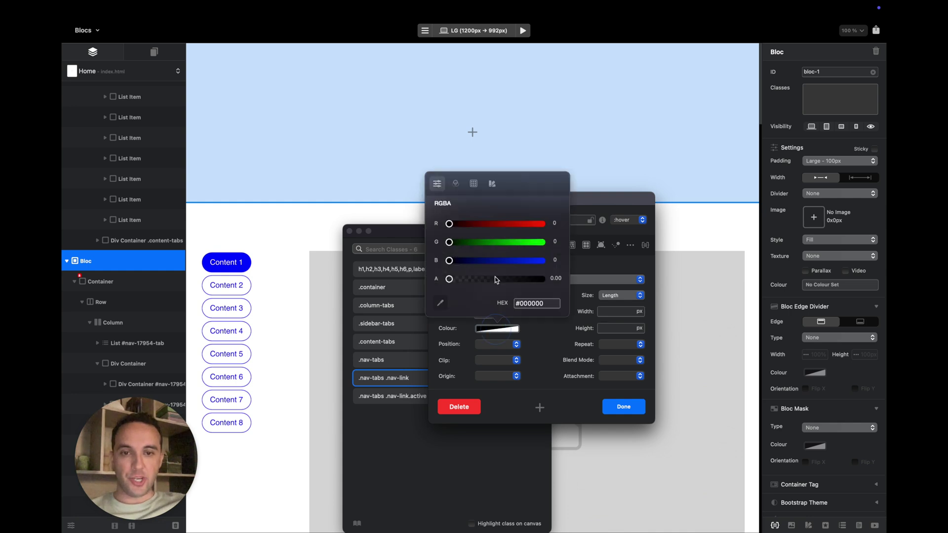
pyautogui.moveTo(510, 261); pyautogui.dragTo(543, 261)
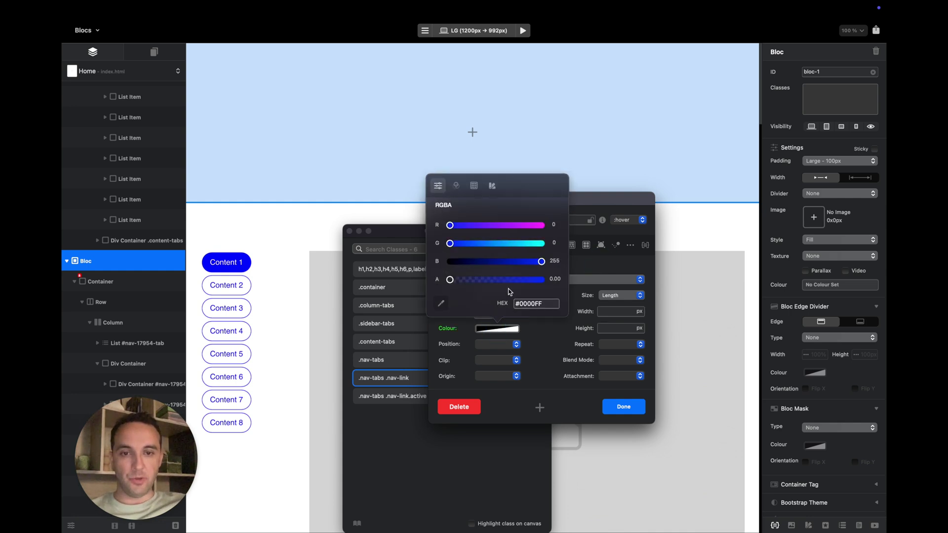
pyautogui.click(600, 205)
# Set the hover text colour to white #FFFFFF, finish editing and preview in Safari
pyautogui.click(482, 245)
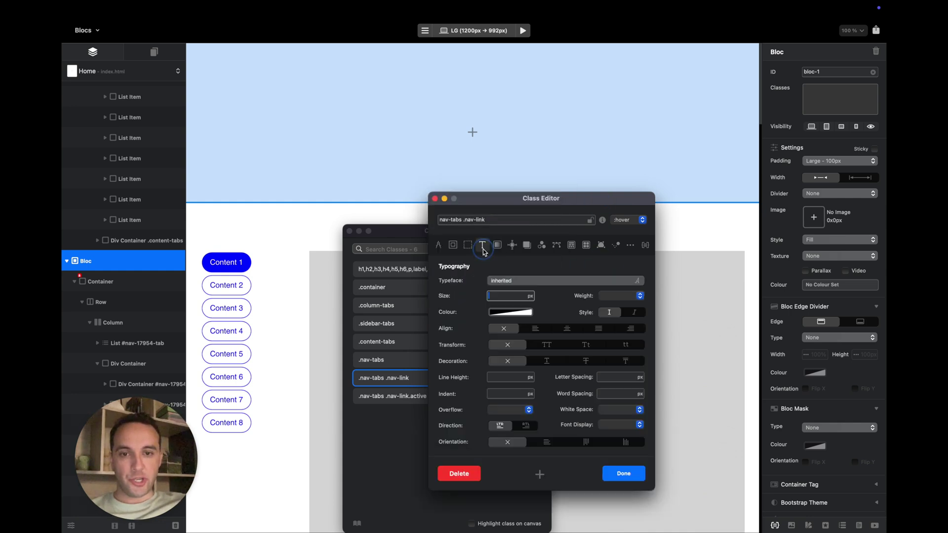
pyautogui.click(513, 316)
pyautogui.moveTo(509, 210); pyautogui.dragTo(556, 208)
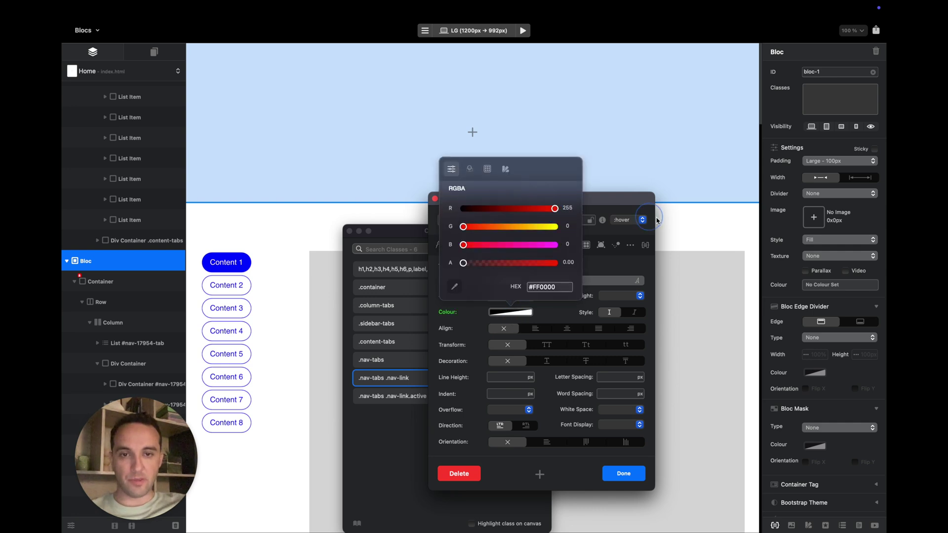
pyautogui.moveTo(493, 226); pyautogui.dragTo(557, 226)
pyautogui.moveTo(493, 245); pyautogui.dragTo(557, 245)
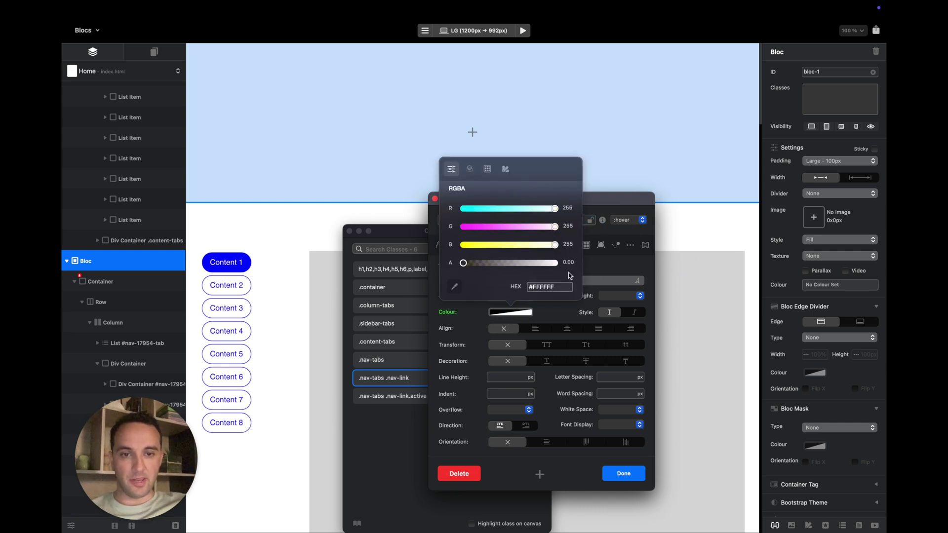
pyautogui.click(623, 473)
pyautogui.press('alt+super+b')
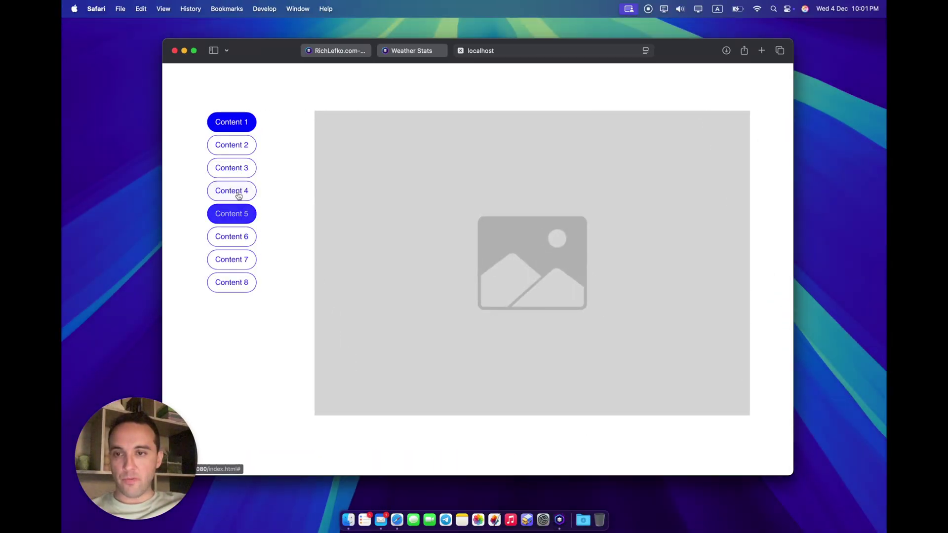
# Test the hover effect by clicking back and forth through the Content 1–4 tabs
pyautogui.click(231, 162)
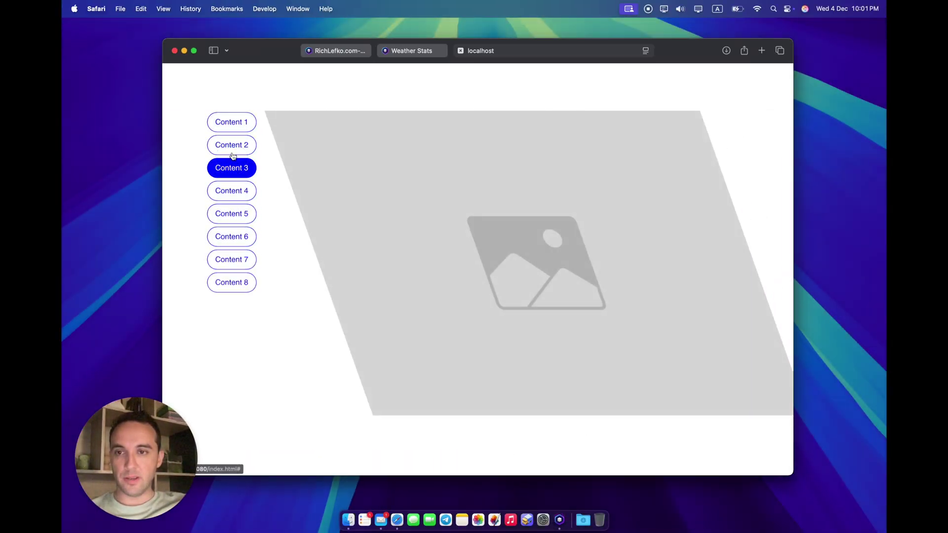
pyautogui.click(233, 145)
pyautogui.click(233, 125)
pyautogui.click(232, 145)
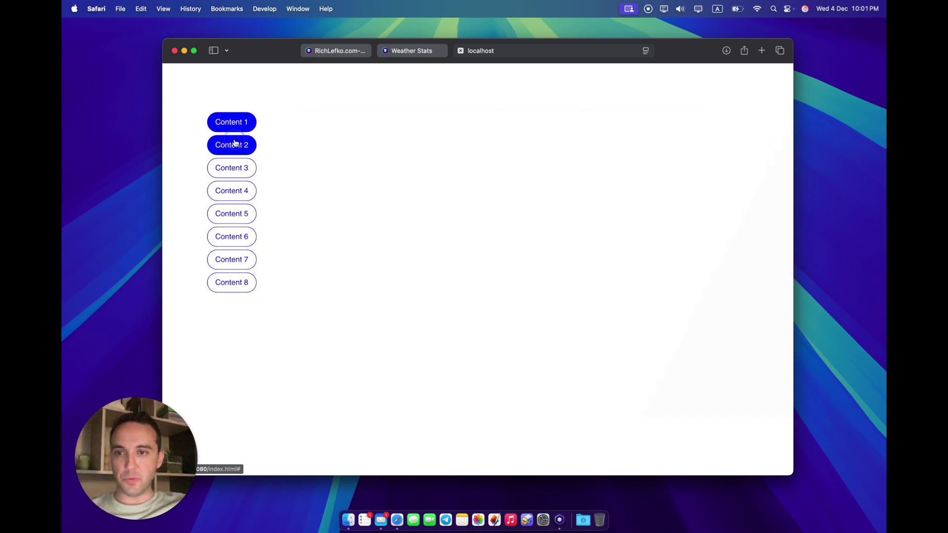
pyautogui.click(235, 167)
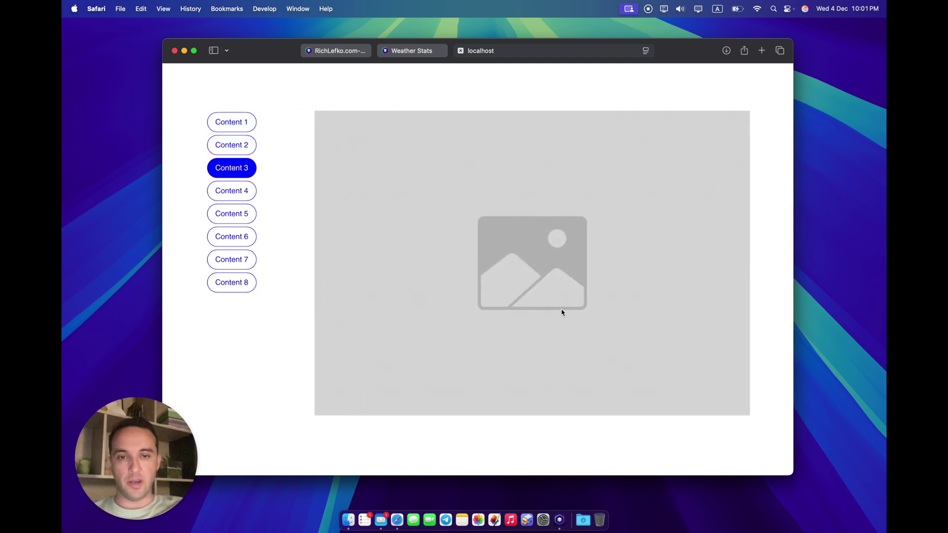
pyautogui.click(233, 125)
pyautogui.click(232, 146)
pyautogui.click(236, 165)
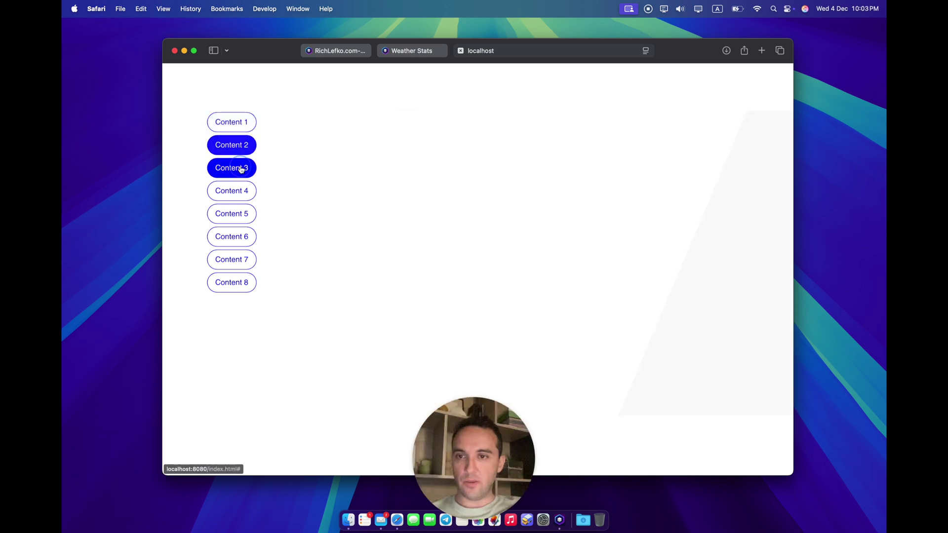
pyautogui.click(243, 189)
pyautogui.click(241, 164)
pyautogui.click(233, 144)
pyautogui.click(241, 120)
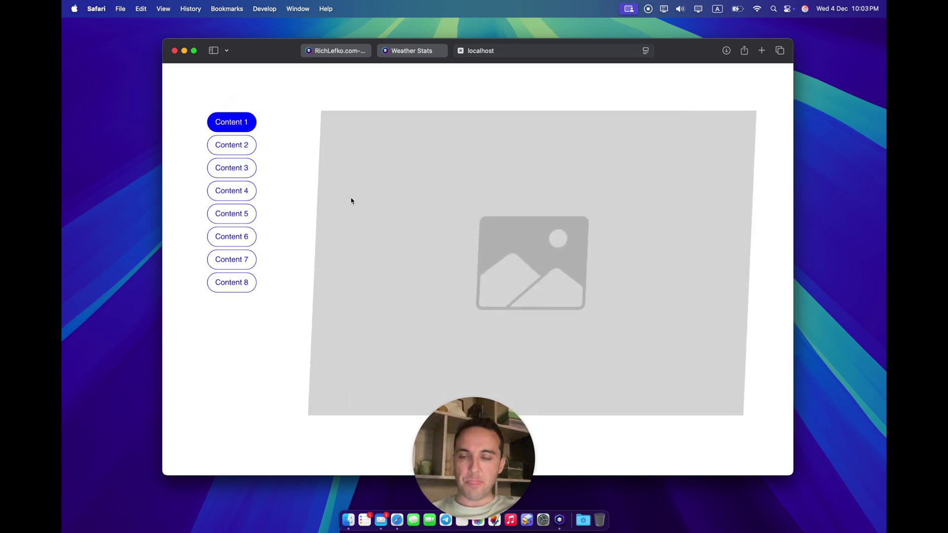
pyautogui.click(242, 147)
# Compare with the live site's Map tabs and Weather Stats month buttons, then return to Blocs
pyautogui.press('super+Tab')
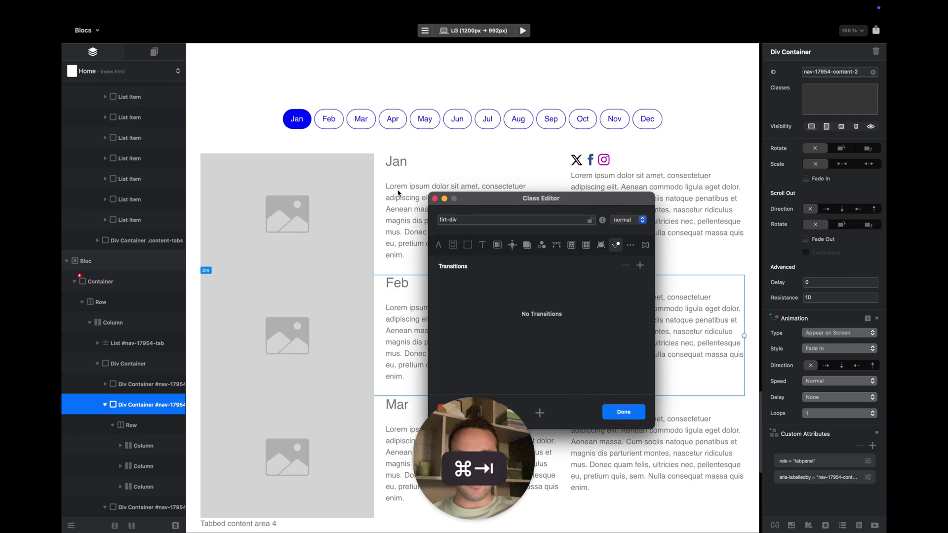
pyautogui.press('super+Tab')
pyautogui.click(345, 51)
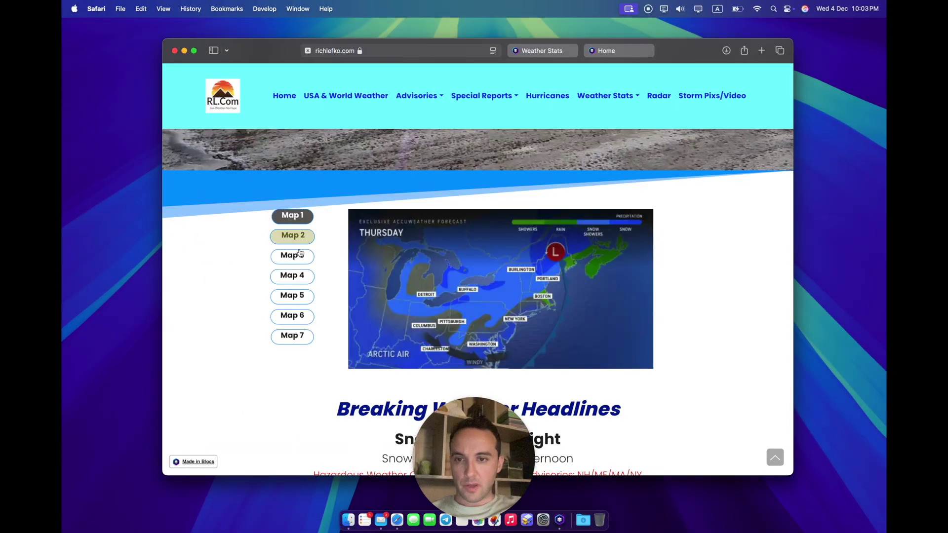
pyautogui.click(545, 51)
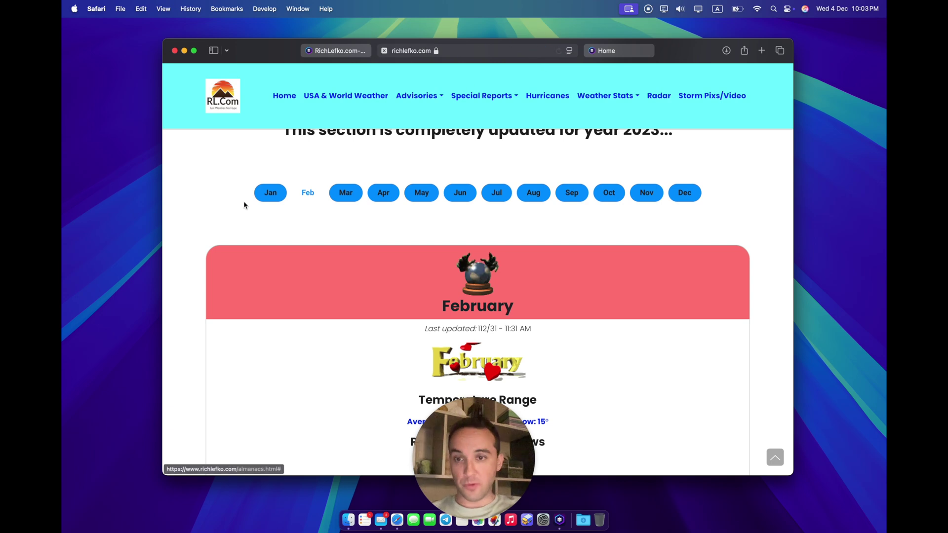
pyautogui.click(624, 50)
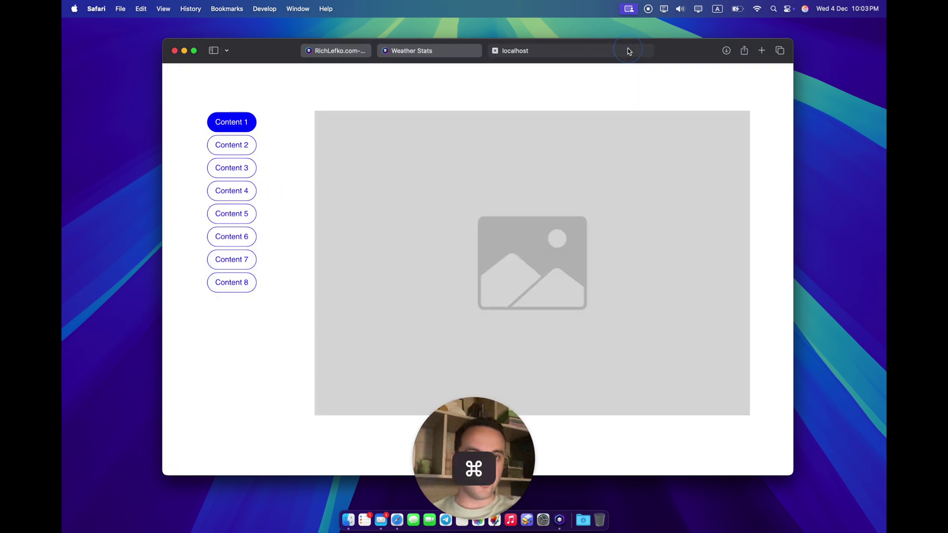
pyautogui.press('super+Tab')
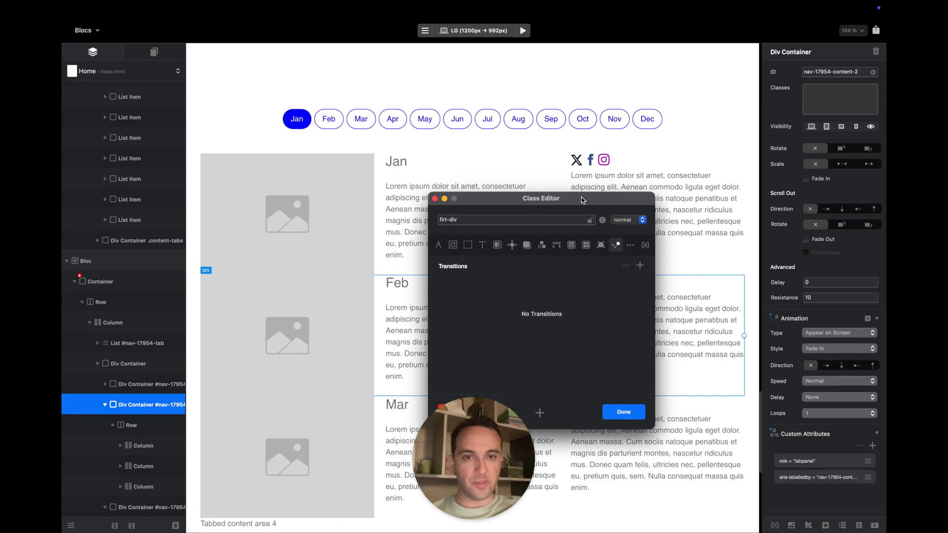
# Reopen the .nav-tabs .nav-link class and add Scale transform rules to its normal and :hover states
pyautogui.click(434, 199)
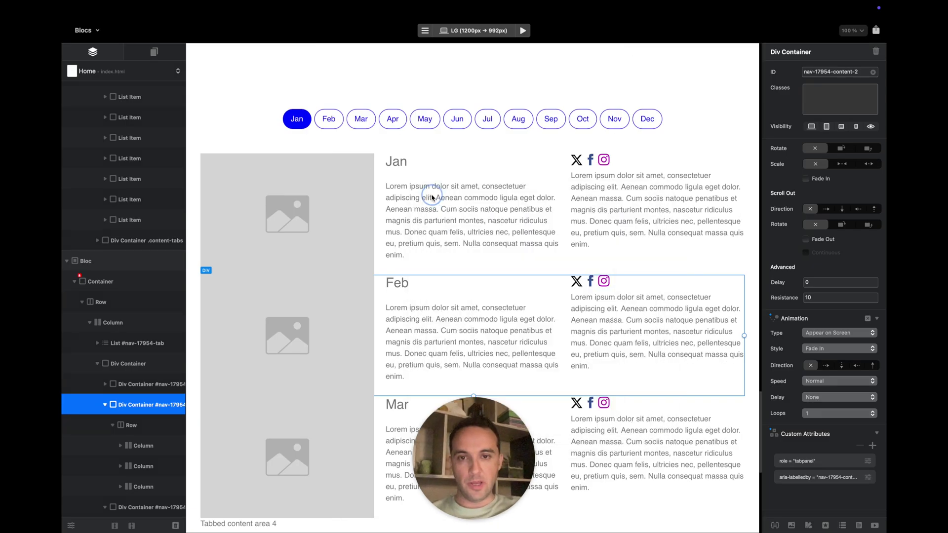
pyautogui.click(773, 525)
pyautogui.doubleClick(520, 355)
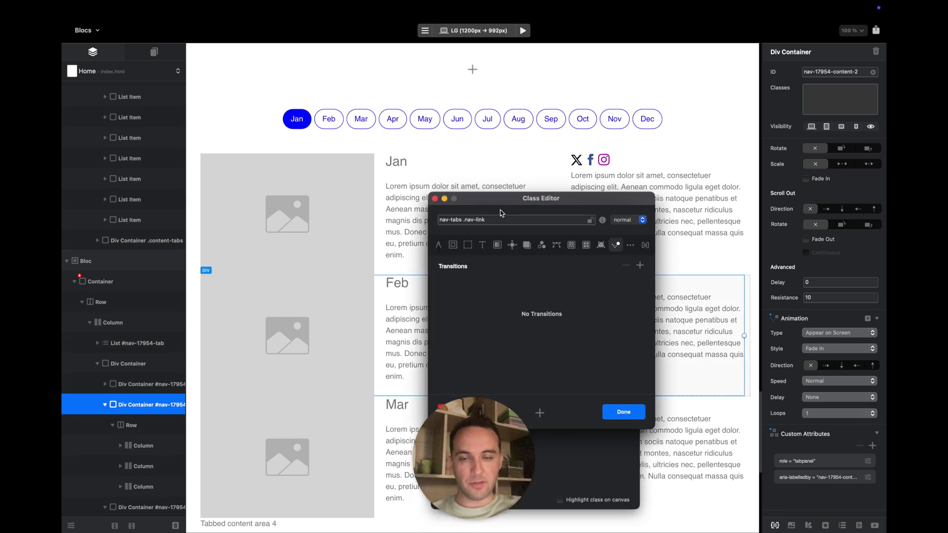
pyautogui.click(601, 246)
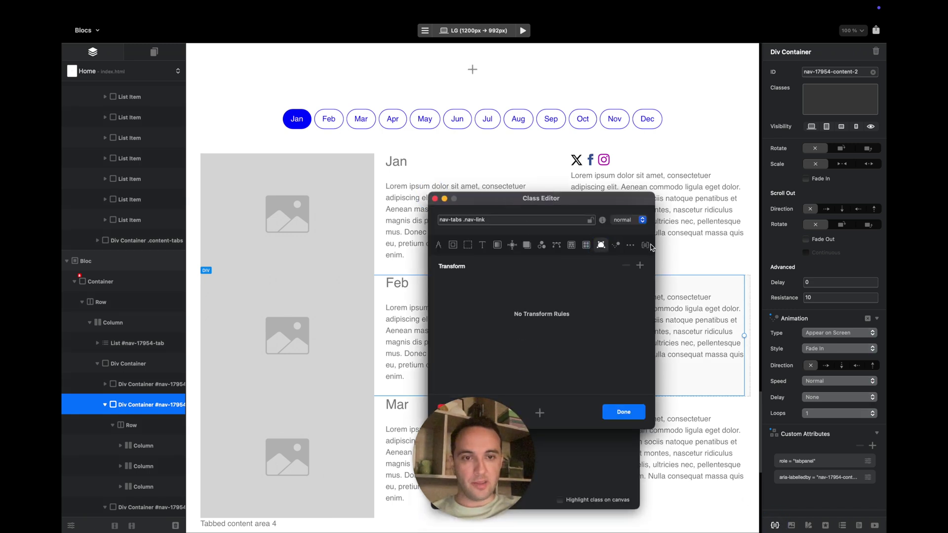
pyautogui.click(640, 266)
pyautogui.click(637, 219)
pyautogui.click(625, 228)
pyautogui.click(639, 265)
pyautogui.click(618, 287)
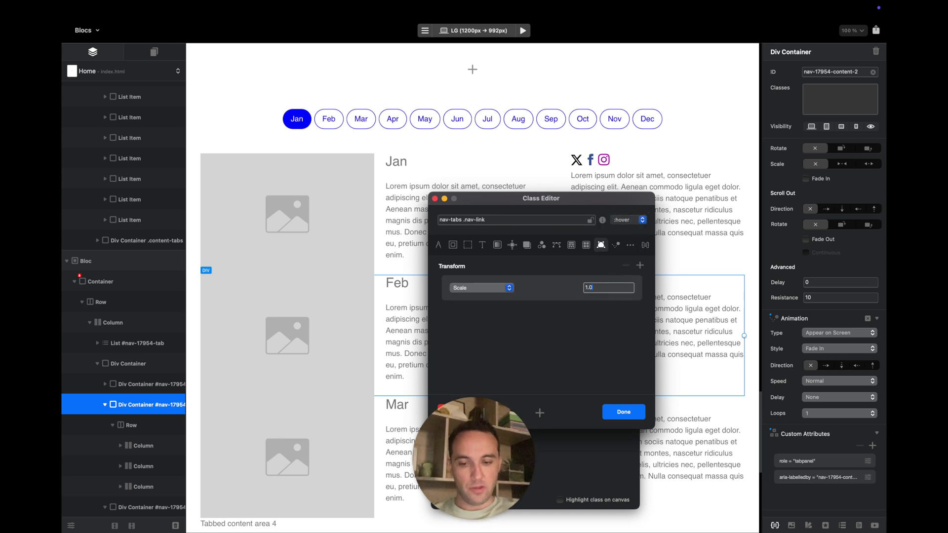
# Add an All, Ease, 0.5-second transition to the normal and :hover states, then preview
pyautogui.click(617, 245)
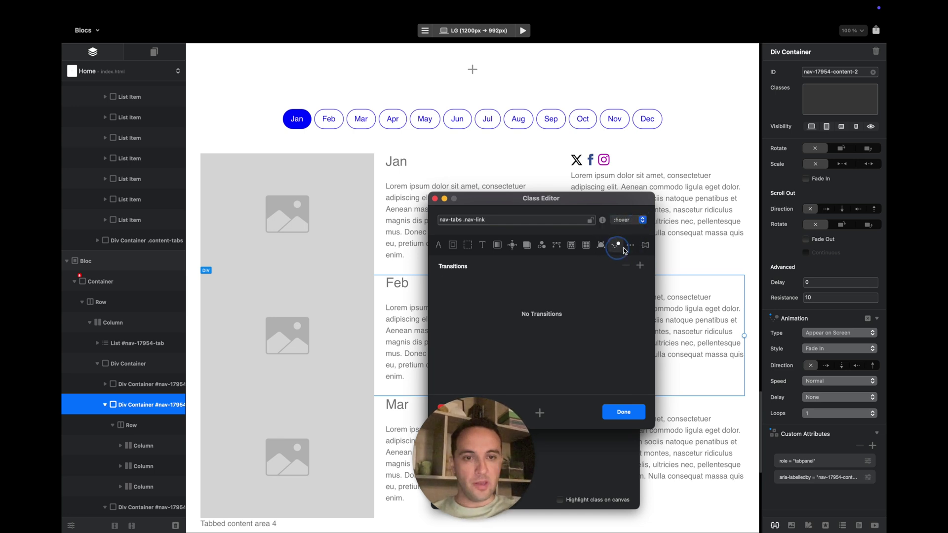
pyautogui.click(635, 219)
pyautogui.click(625, 211)
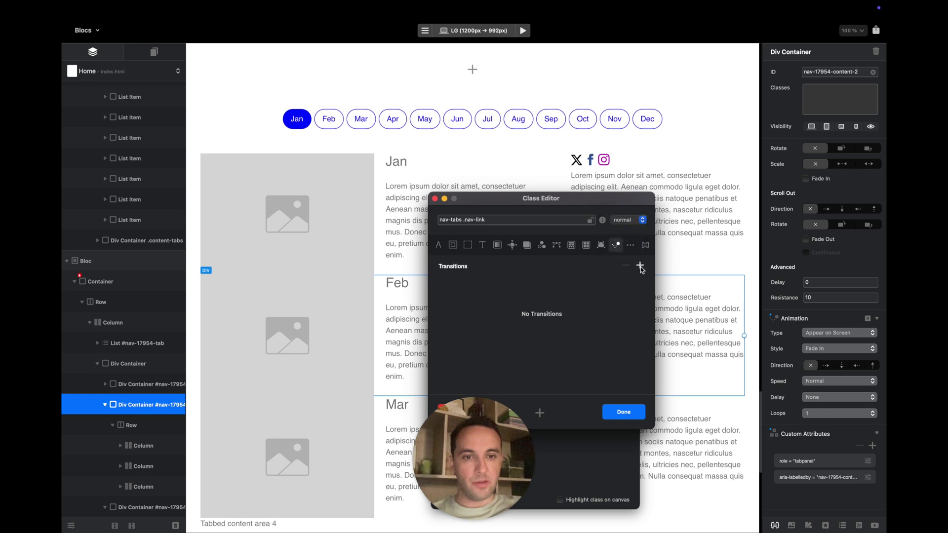
pyautogui.click(640, 265)
pyautogui.click(639, 217)
pyautogui.click(625, 228)
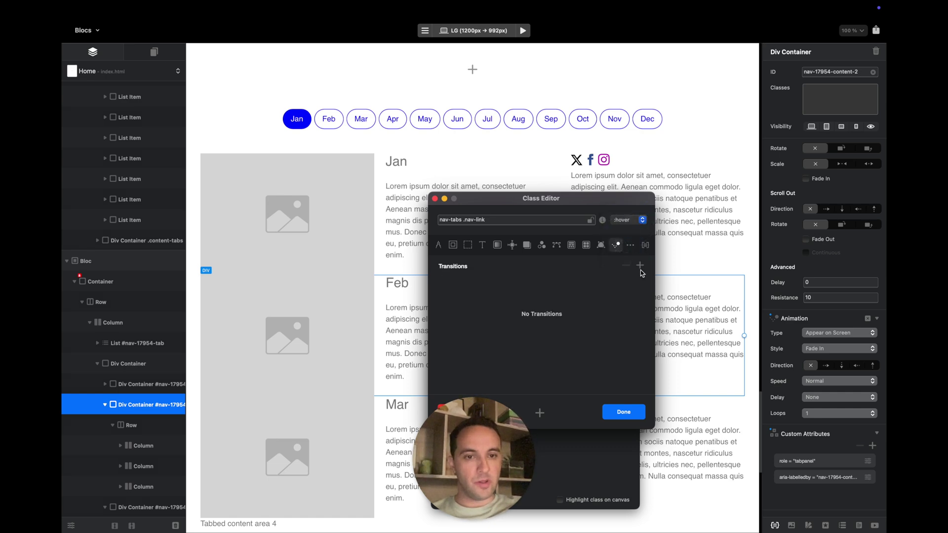
pyautogui.click(639, 265)
pyautogui.press('alt+super+b')
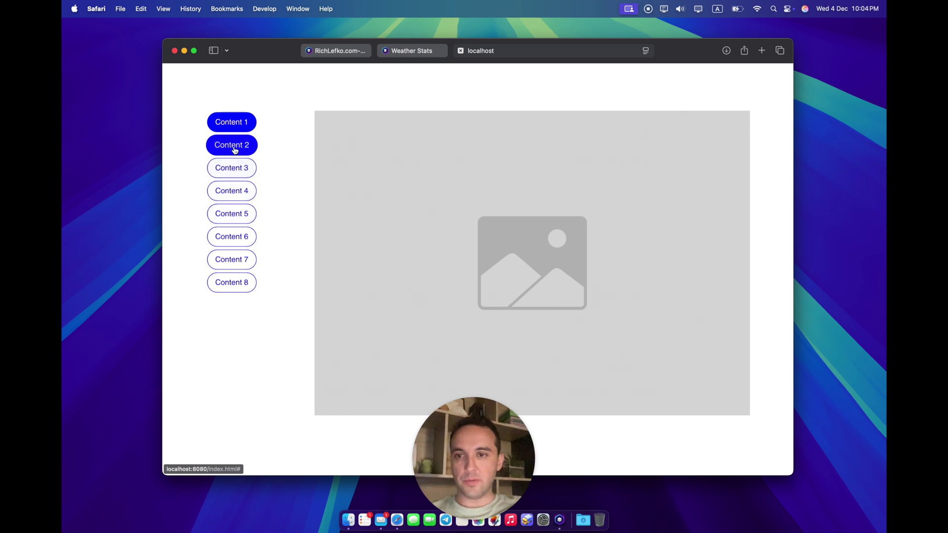
# Show Content 5, then click the Feb, Mar, Feb, Jan, Mar, Apr and Mar month pills
pyautogui.click(233, 220)
pyautogui.scroll(-5, 294, 237)
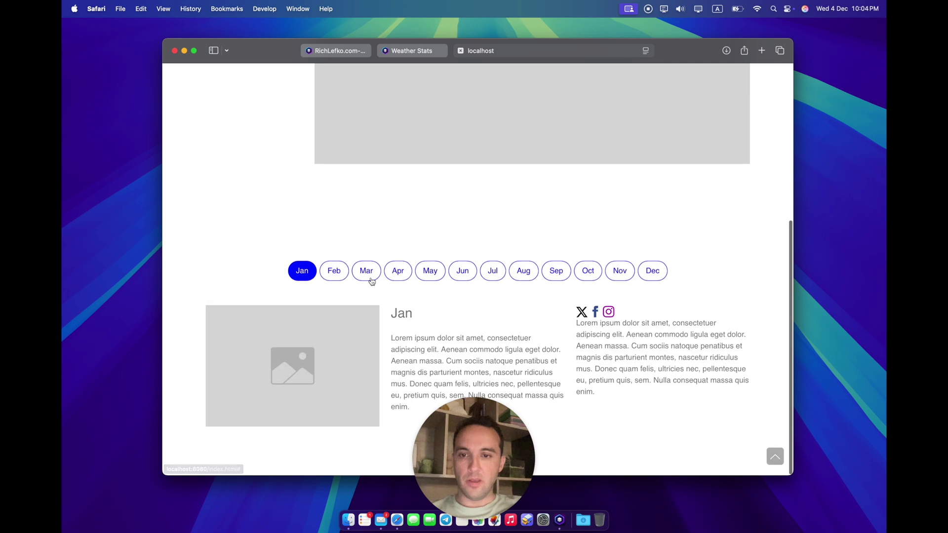
pyautogui.click(339, 280)
pyautogui.click(366, 272)
pyautogui.click(333, 275)
pyautogui.click(306, 276)
pyautogui.click(365, 272)
pyautogui.click(389, 272)
pyautogui.click(370, 365)
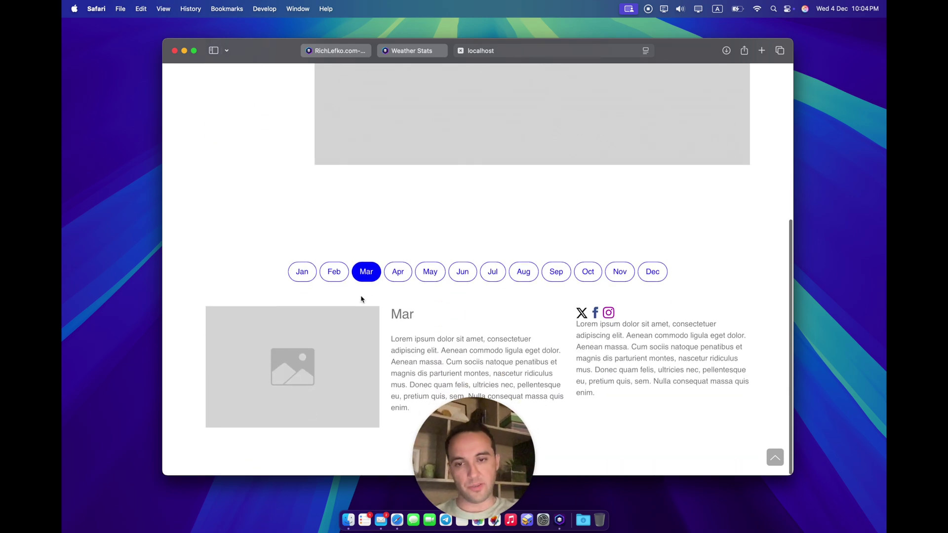
# Select Content 1 to check its fade transition, then close the link class editor
pyautogui.scroll(5, 360, 299)
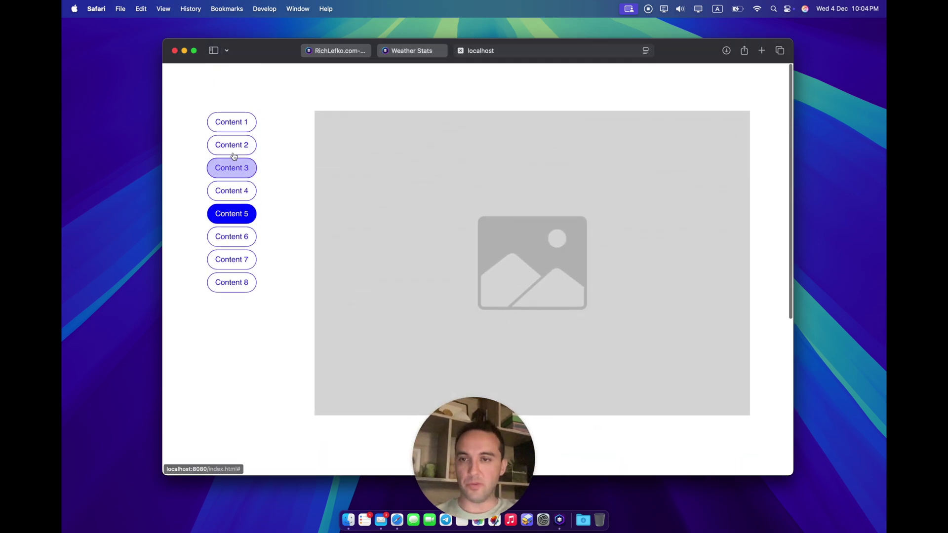
pyautogui.click(242, 126)
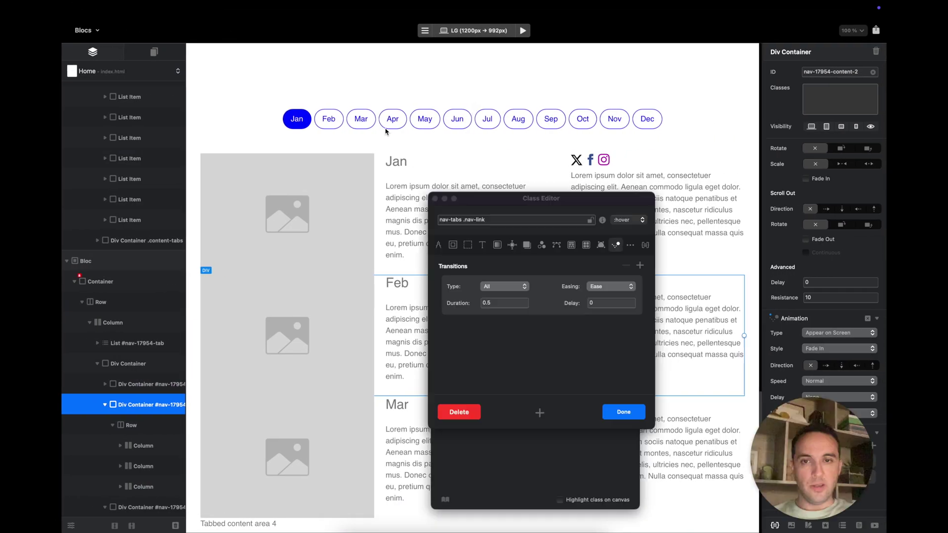
pyautogui.click(435, 198)
# Close the Class Manager and step the canvas through the MD, SM and XS widths
pyautogui.click(437, 207)
pyautogui.press('super+2')
pyautogui.press('super+3')
pyautogui.press('super+4')
pyautogui.scroll(10, 506, 128)
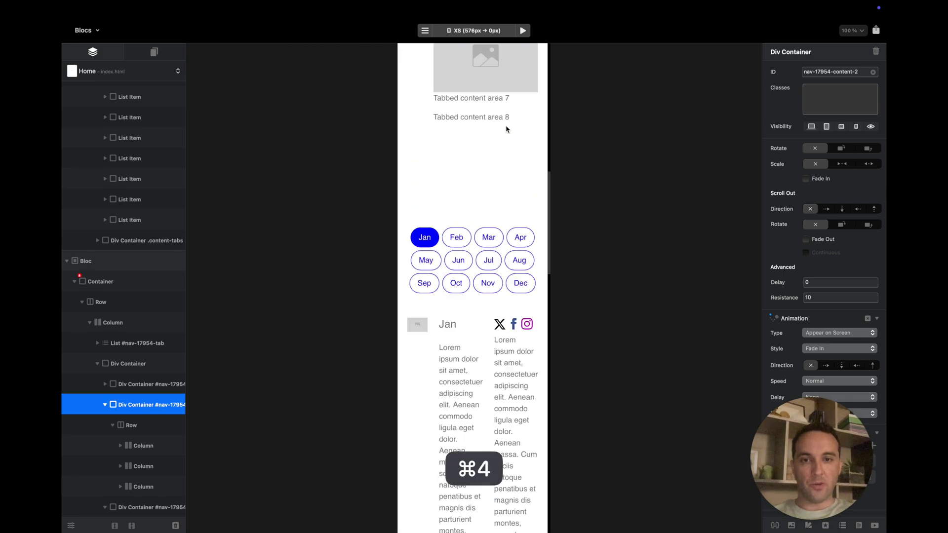
pyautogui.scroll(-5, 506, 129)
pyautogui.scroll(5, 506, 129)
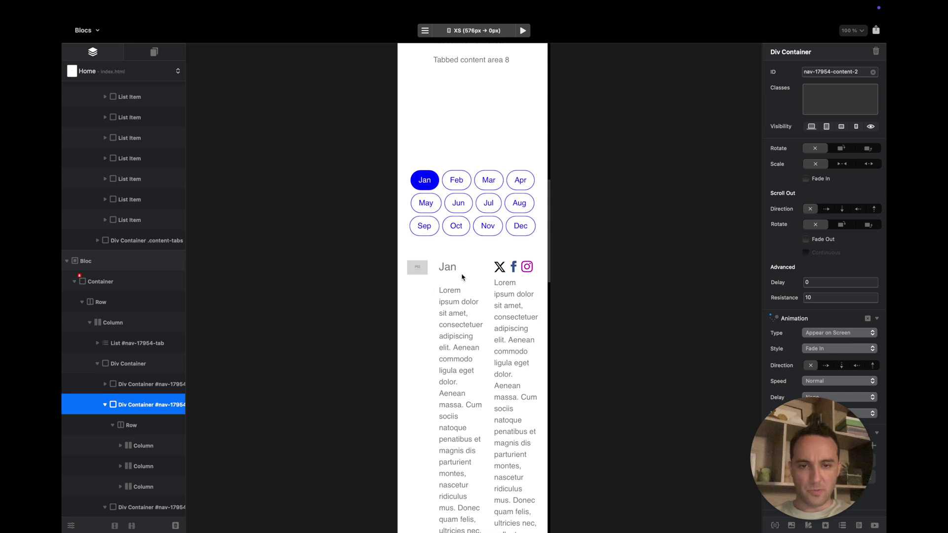
# At XS width, select the Jan image column and scroll to inspect both tab layouts
pyautogui.click(429, 308)
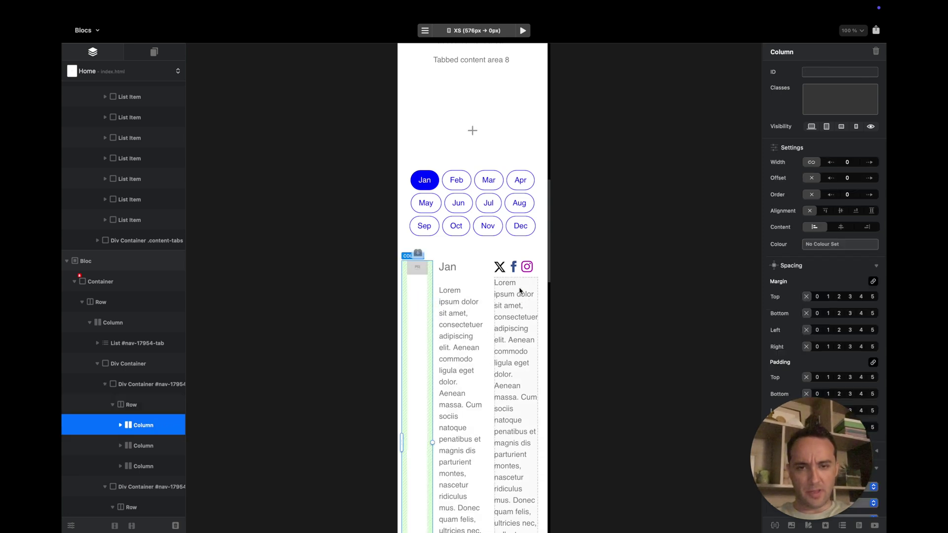
pyautogui.scroll(2, 471, 202)
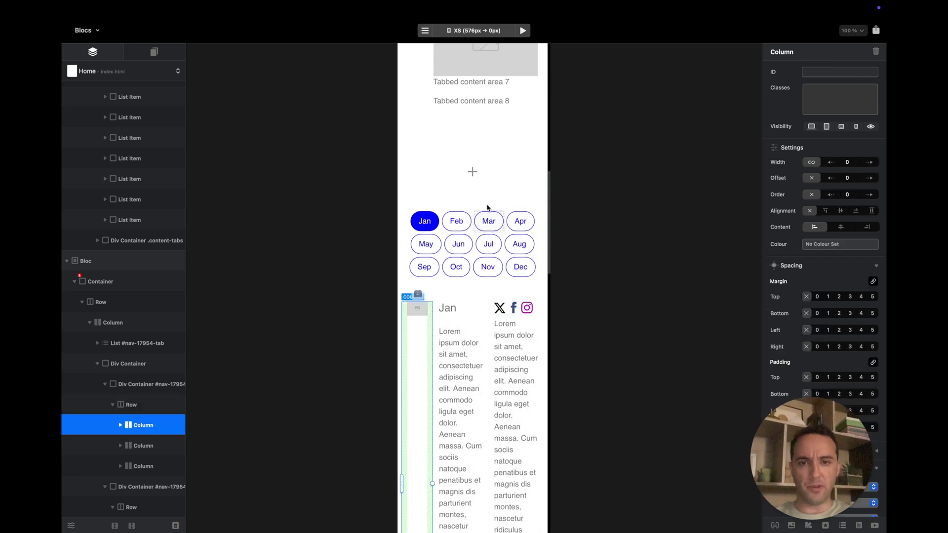
pyautogui.scroll(-4, 451, 205)
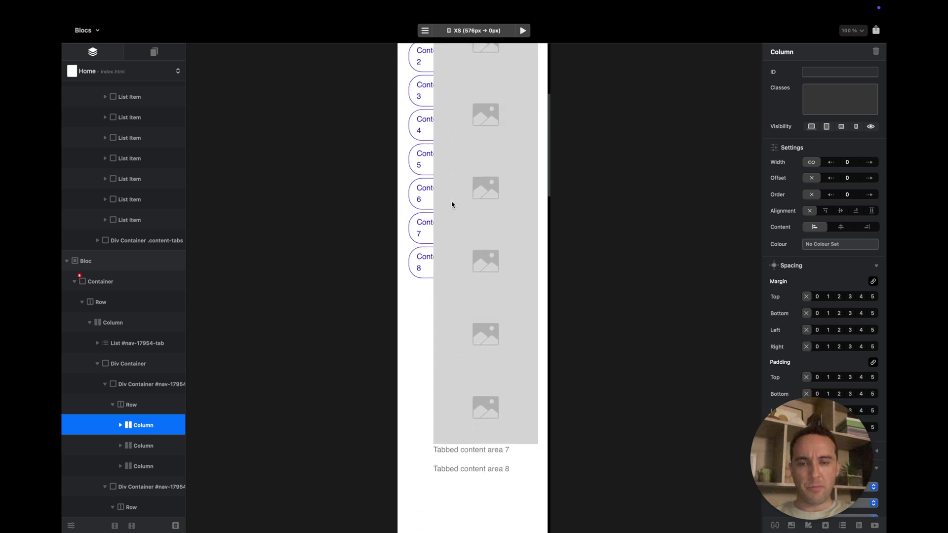
pyautogui.scroll(3, 452, 204)
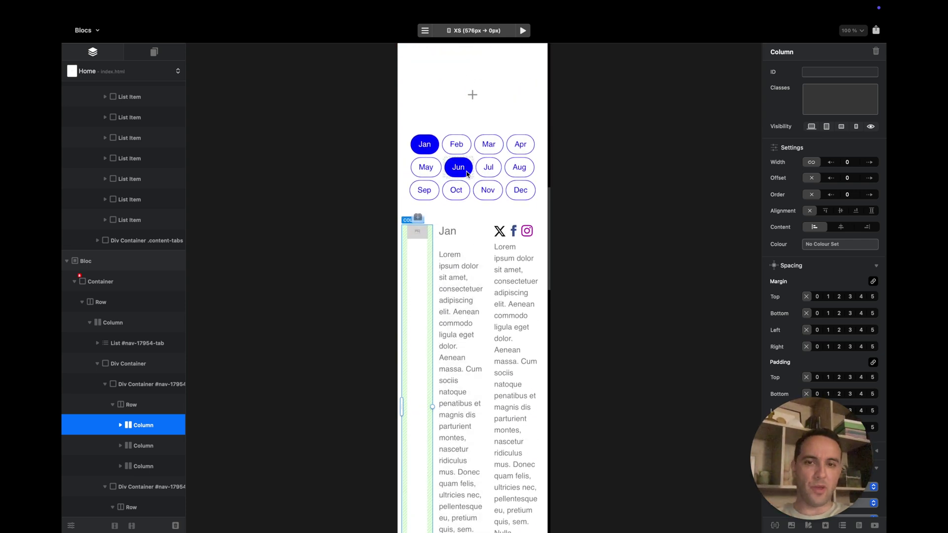
pyautogui.scroll(10, 501, 202)
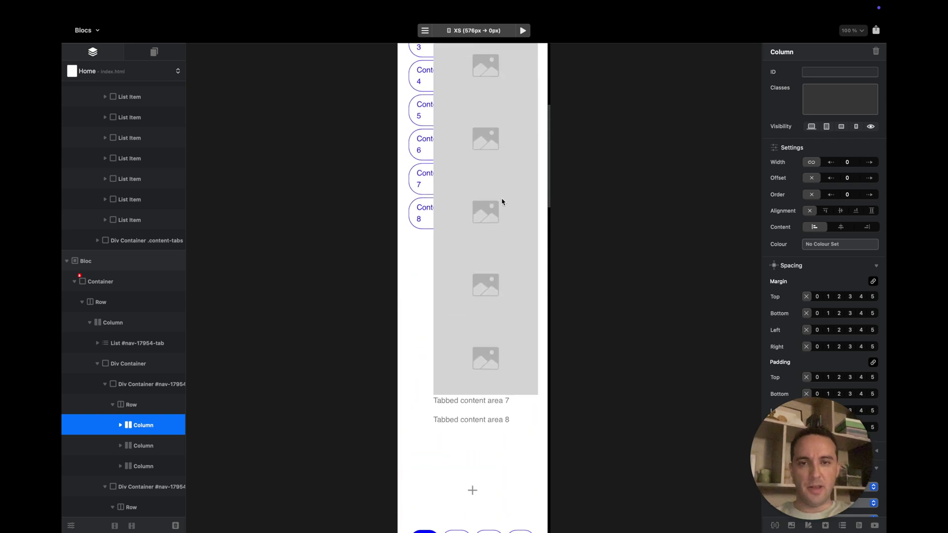
pyautogui.scroll(-10, 502, 201)
pyautogui.scroll(5, 502, 201)
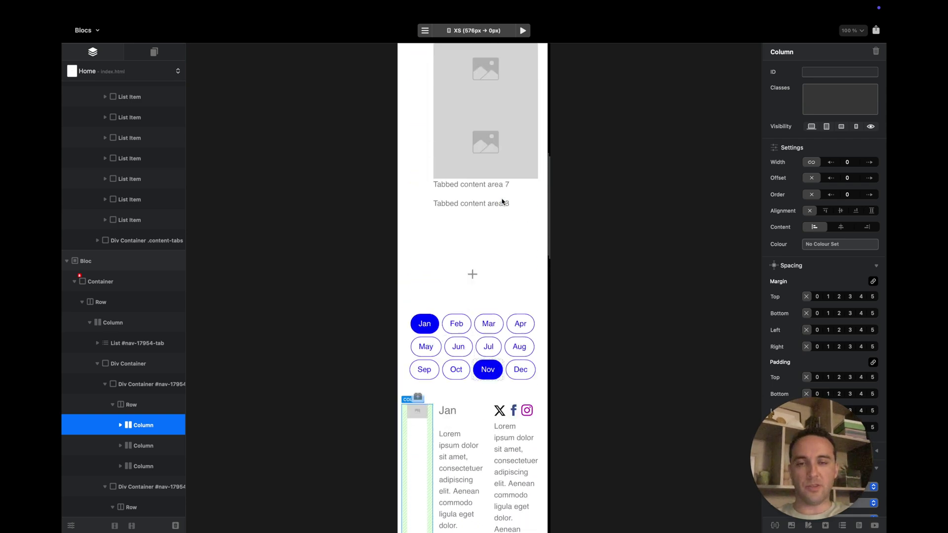
pyautogui.scroll(10, 501, 201)
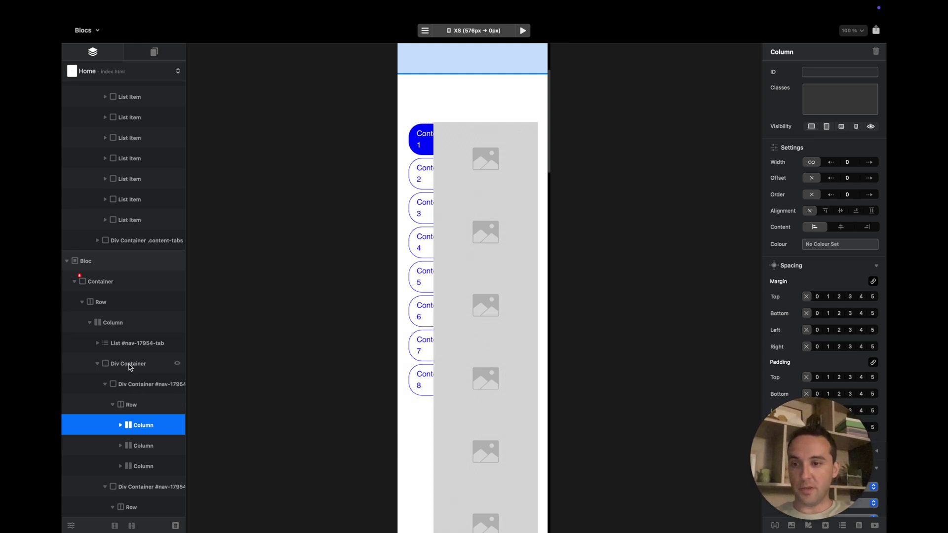
# Return to the LG desktop width and select the column holding the sidebar tabs
pyautogui.press('super+1')
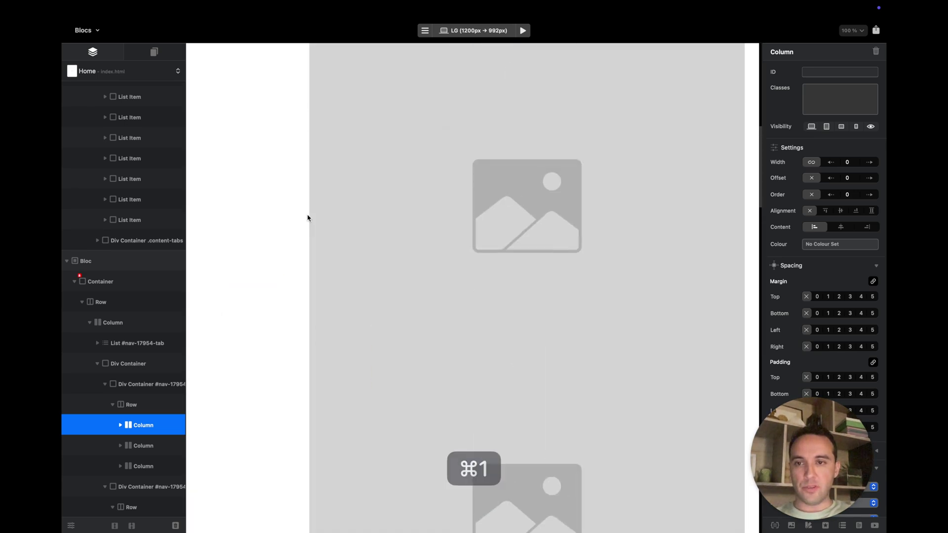
pyautogui.click(281, 304)
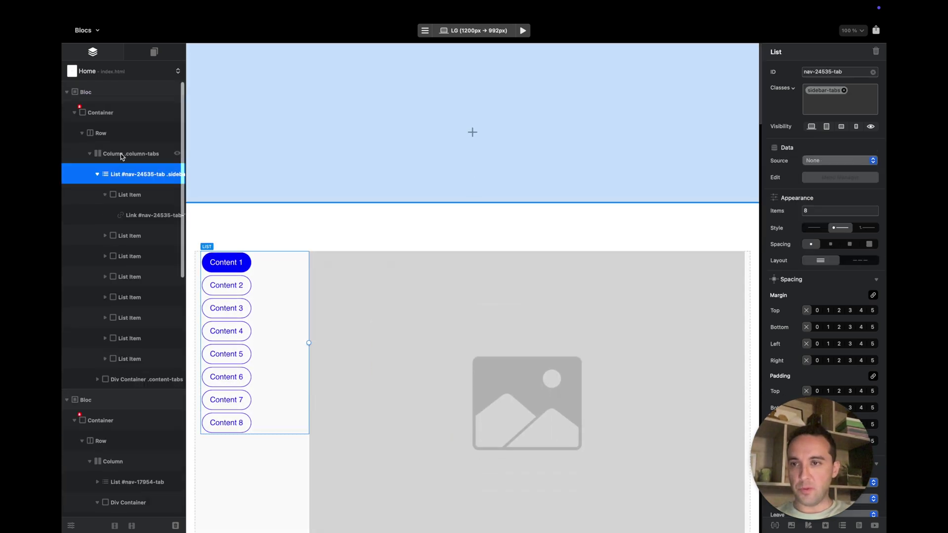
pyautogui.click(132, 154)
# Review the column-tabs class's positioning and flex layout settings at the MD breakpoint
pyautogui.click(826, 92)
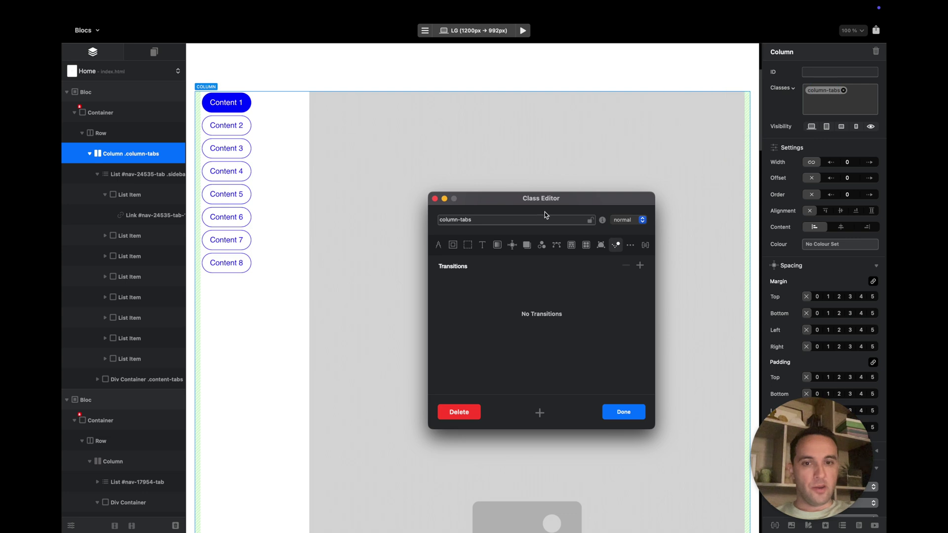
pyautogui.click(526, 245)
pyautogui.click(571, 245)
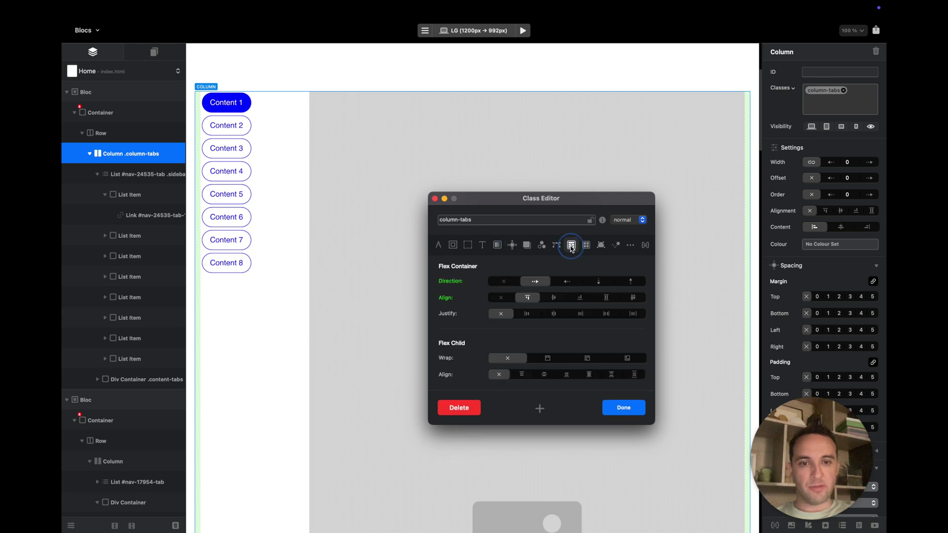
pyautogui.press('super+2')
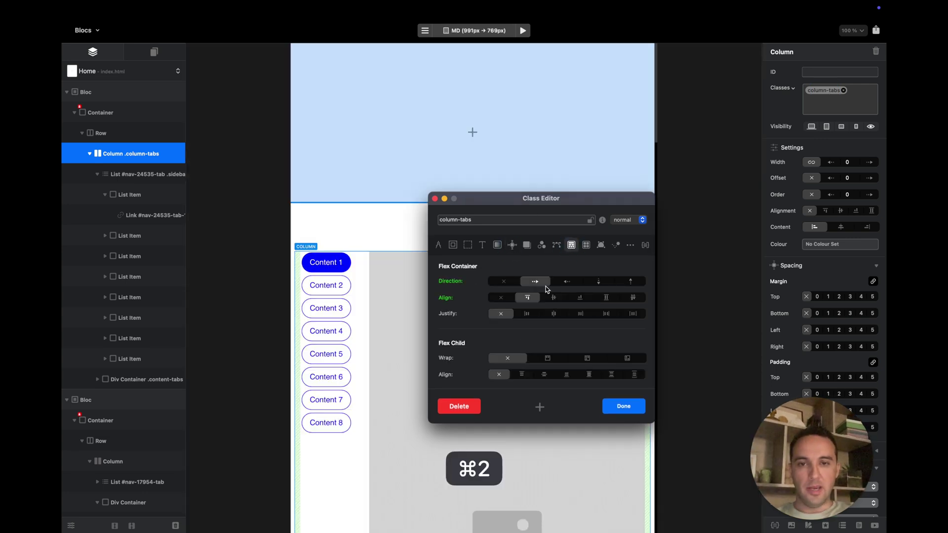
pyautogui.moveTo(540, 197); pyautogui.dragTo(717, 114)
# At the SM breakpoint, set sidebar-tabs width to 25% and content-tabs width to 75%
pyautogui.press('super+3')
pyautogui.scroll(-5, 469, 269)
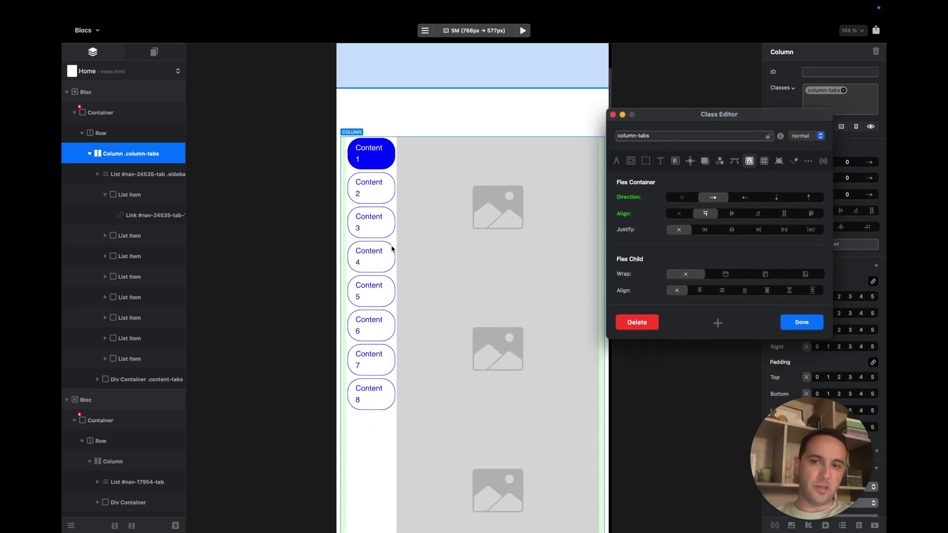
pyautogui.click(135, 176)
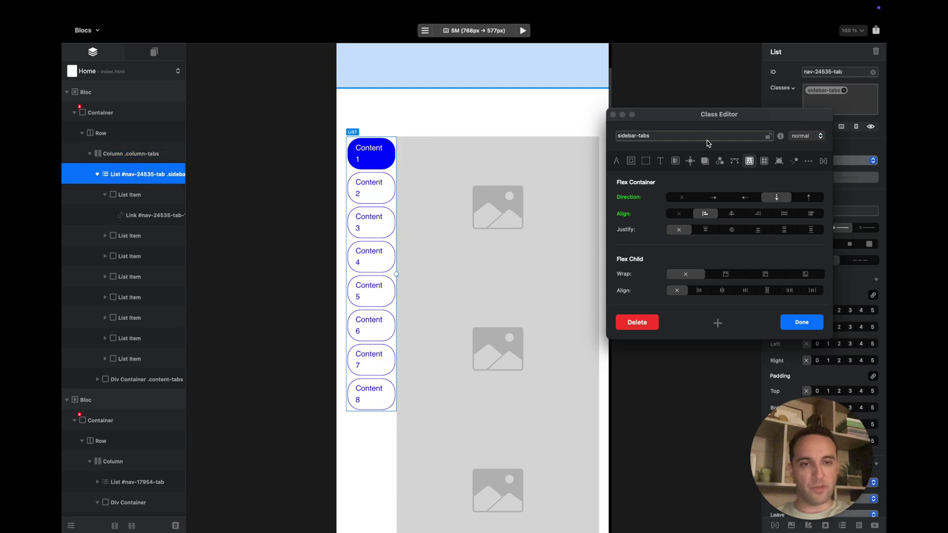
pyautogui.click(617, 161)
pyautogui.write('25')
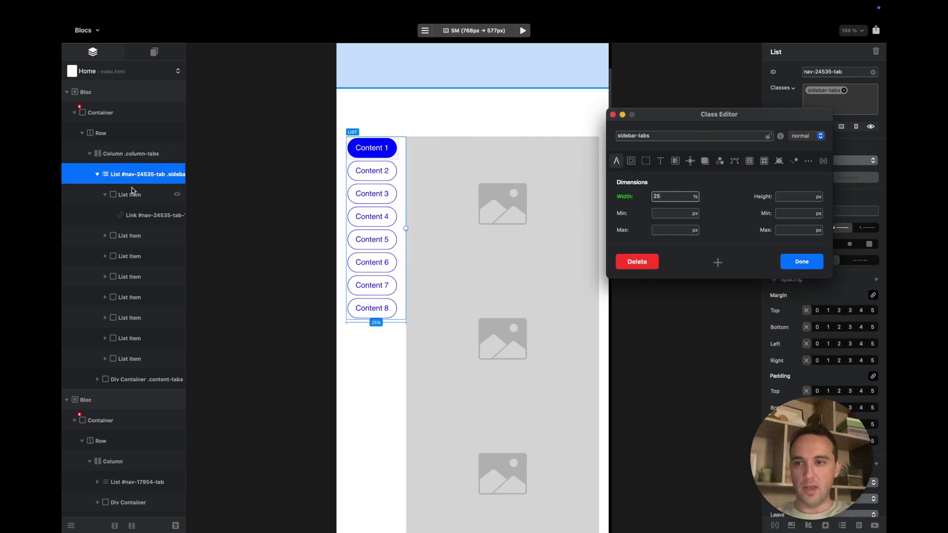
pyautogui.click(133, 383)
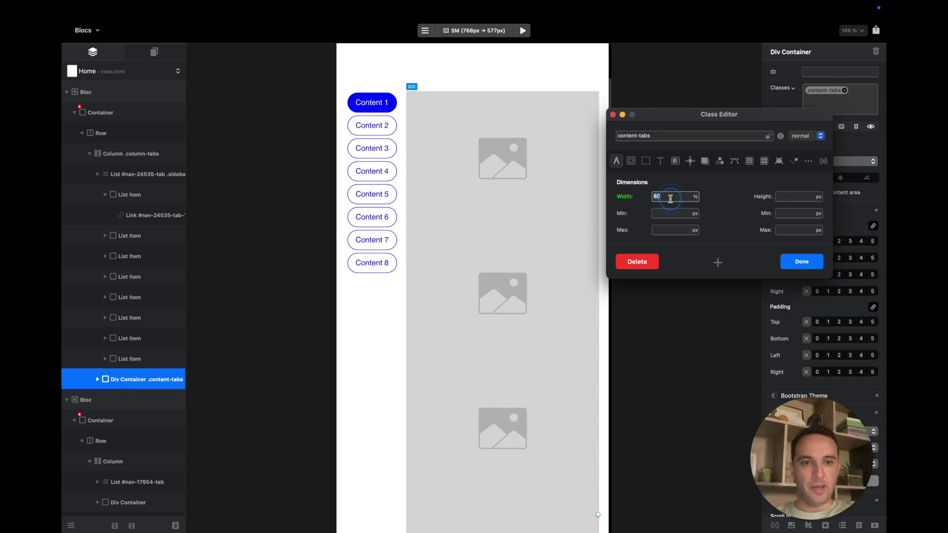
pyautogui.write('75')
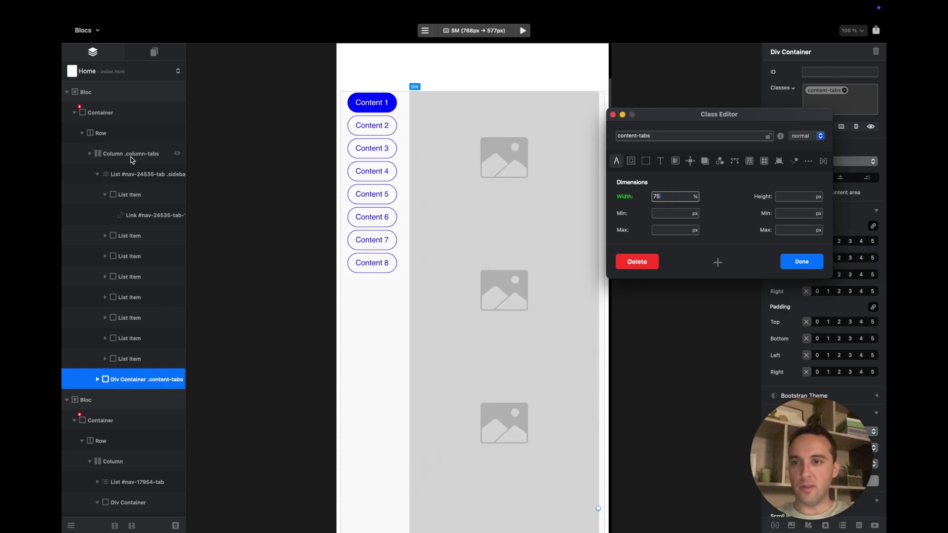
# Show column-tabs' flex layout settings at the XS breakpoint and switch to Safari
pyautogui.click(132, 160)
pyautogui.press('super+4')
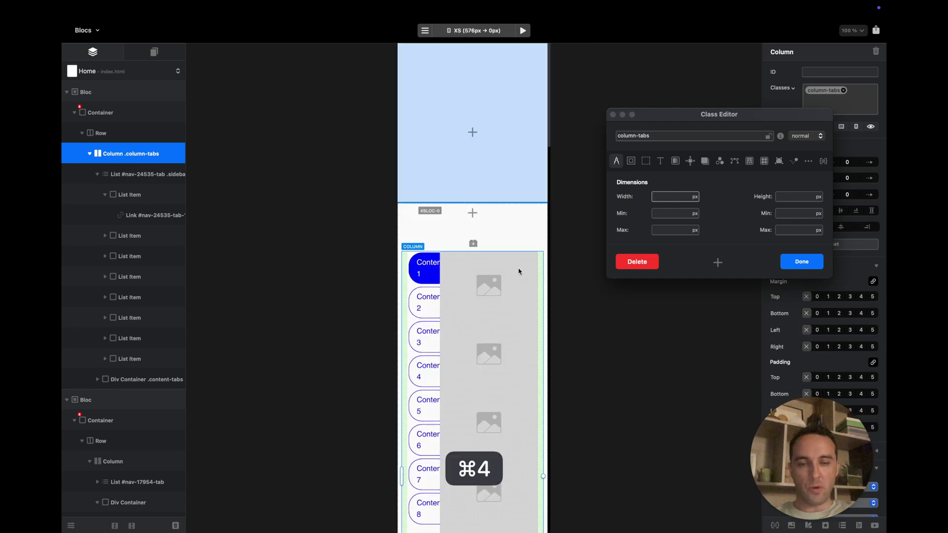
pyautogui.scroll(-3, 504, 293)
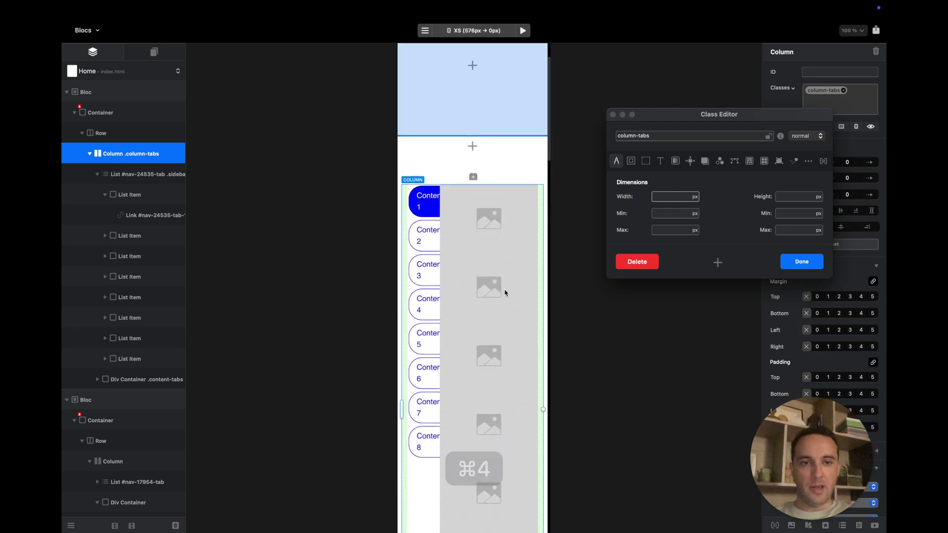
pyautogui.click(690, 163)
pyautogui.click(749, 162)
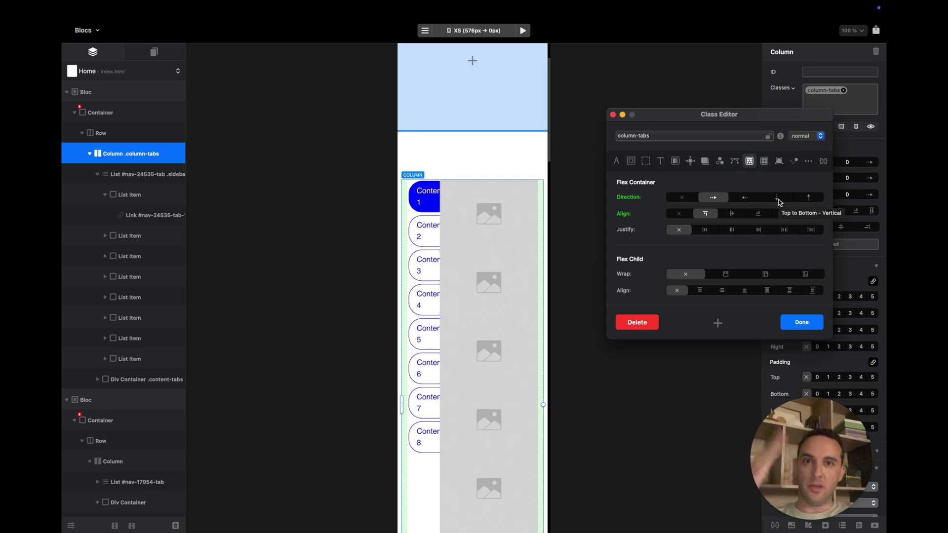
pyautogui.hotkey('ctrl', 'Left')
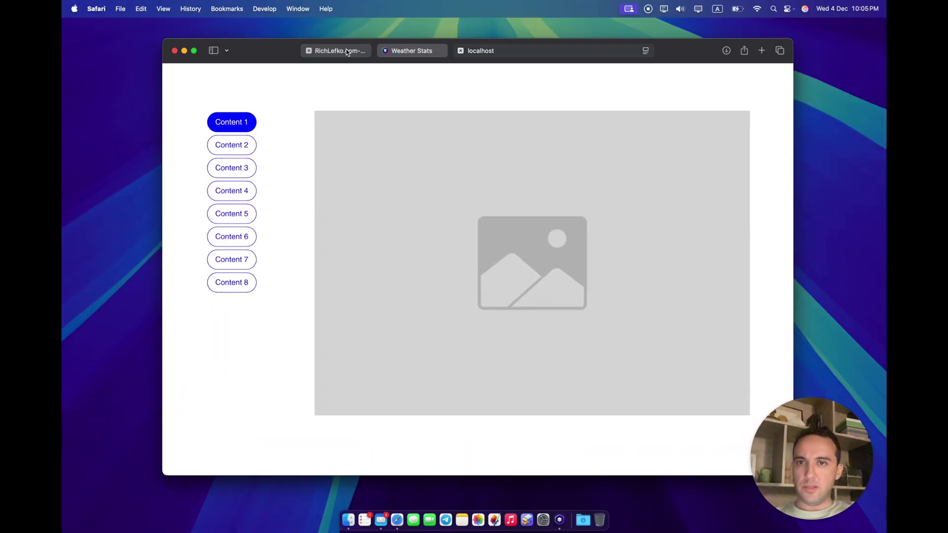
# Check the weather site's stacked Map tabs in a narrowed Safari window, then return to Blocs
pyautogui.press('super+1')
pyautogui.moveTo(793, 212); pyautogui.dragTo(627, 188)
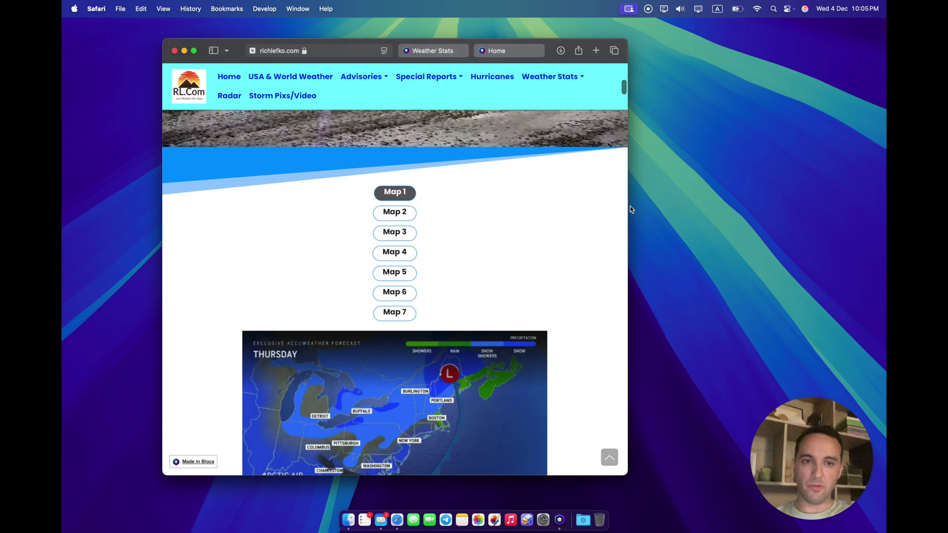
pyautogui.press('super+Tab')
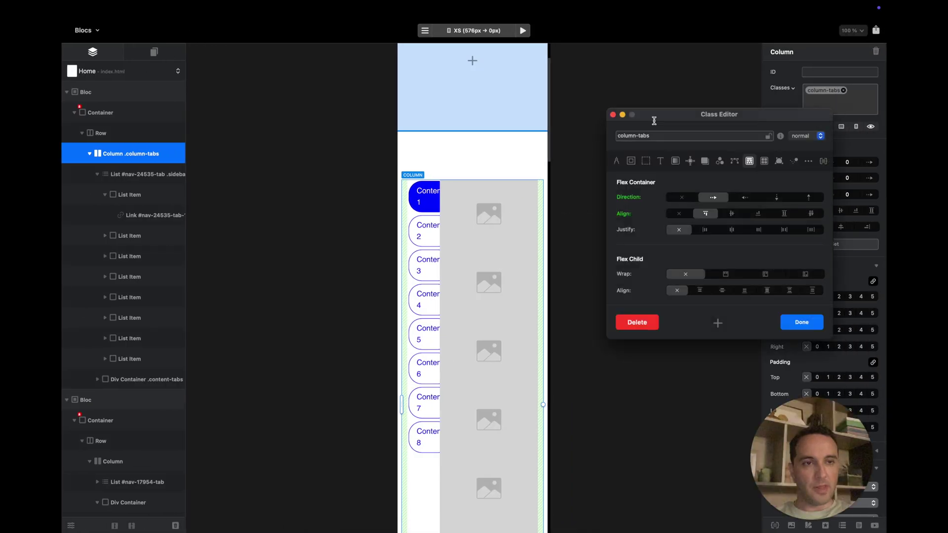
# Set column-tabs to column direction with centre alignment, and make sidebar-tabs 100% wide
pyautogui.click(773, 198)
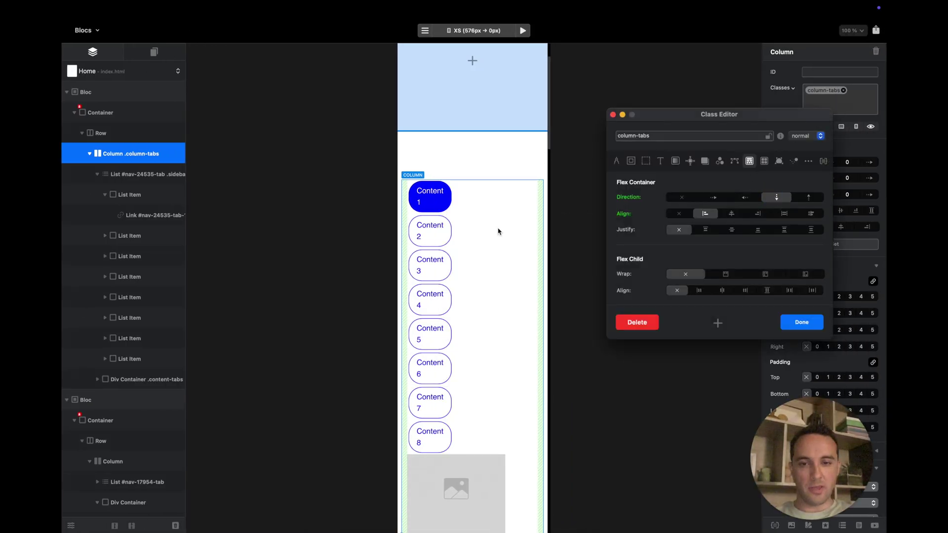
pyautogui.click(730, 214)
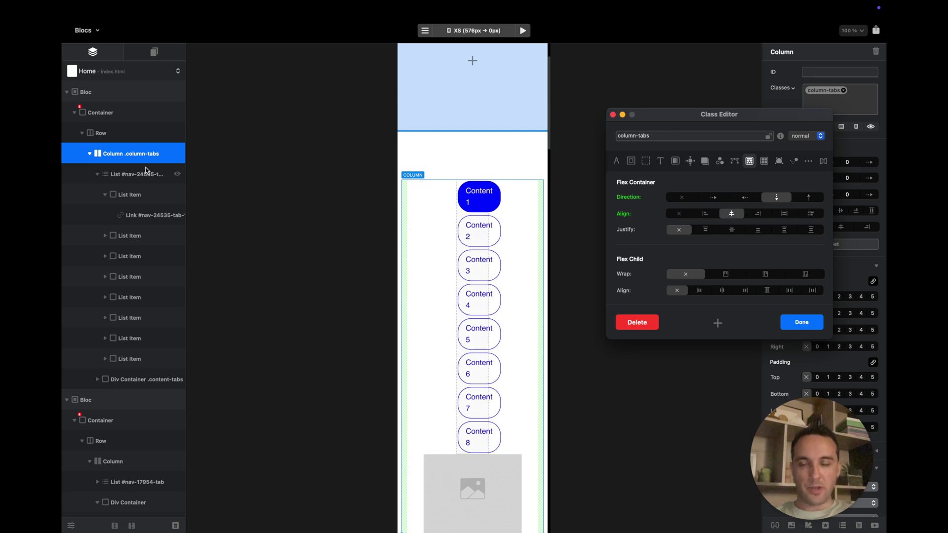
pyautogui.click(461, 213)
pyautogui.click(616, 161)
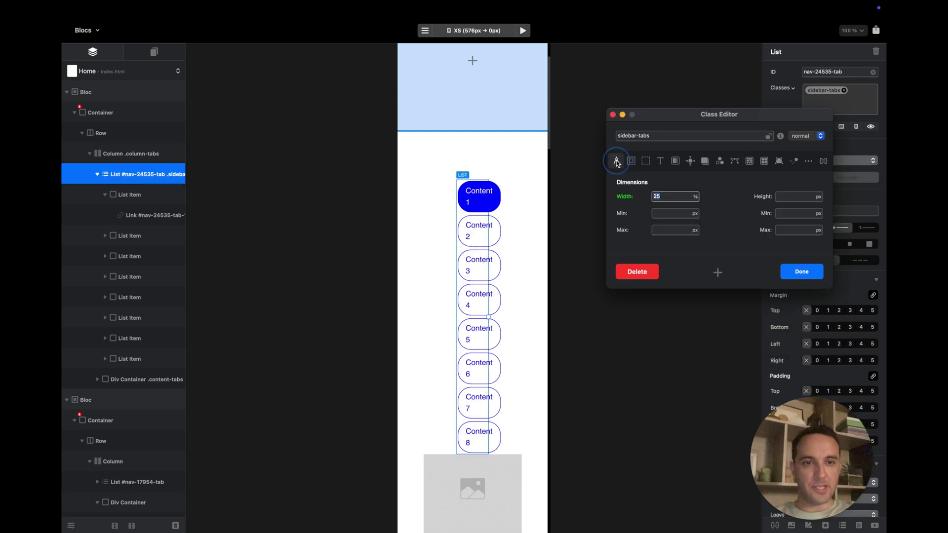
pyautogui.write('100')
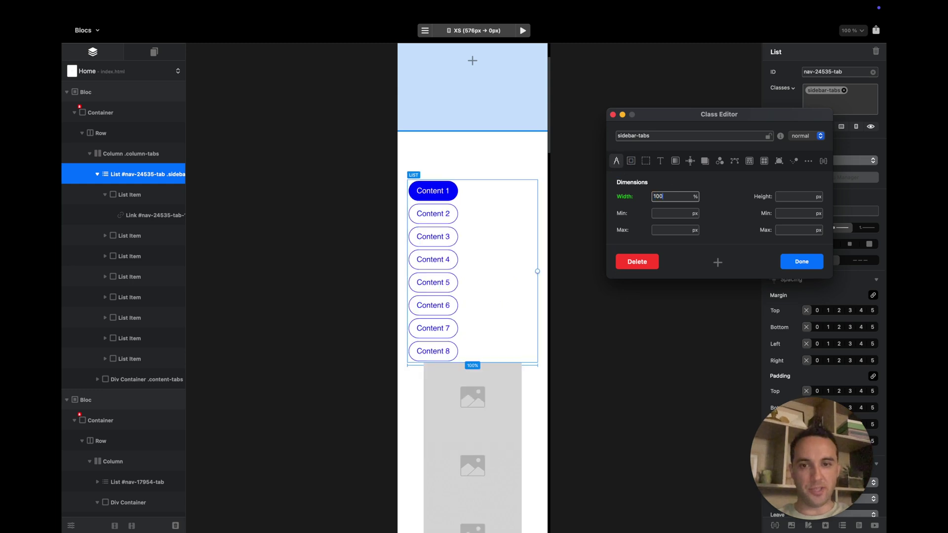
# Make the tab list wrap in centred rows of pills, then preview in Safari
pyautogui.click(749, 162)
pyautogui.click(763, 275)
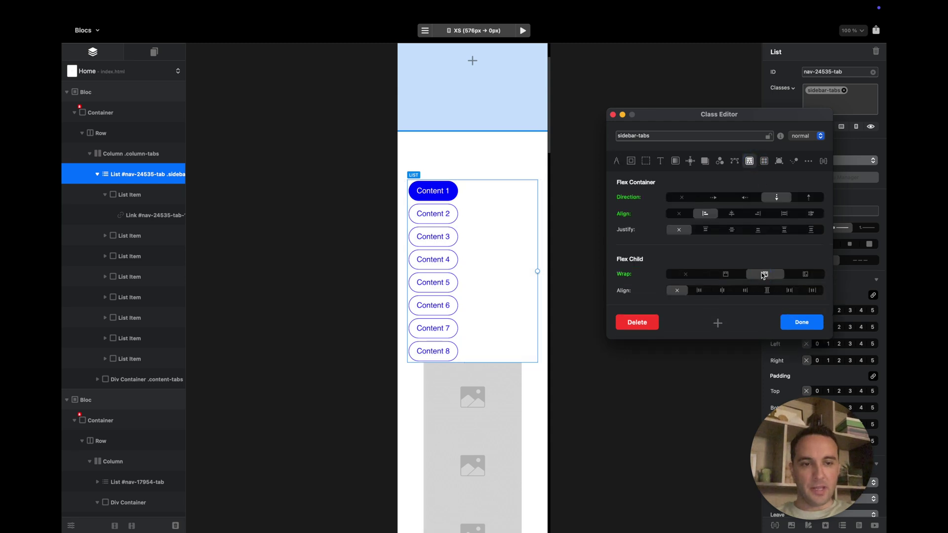
pyautogui.click(732, 215)
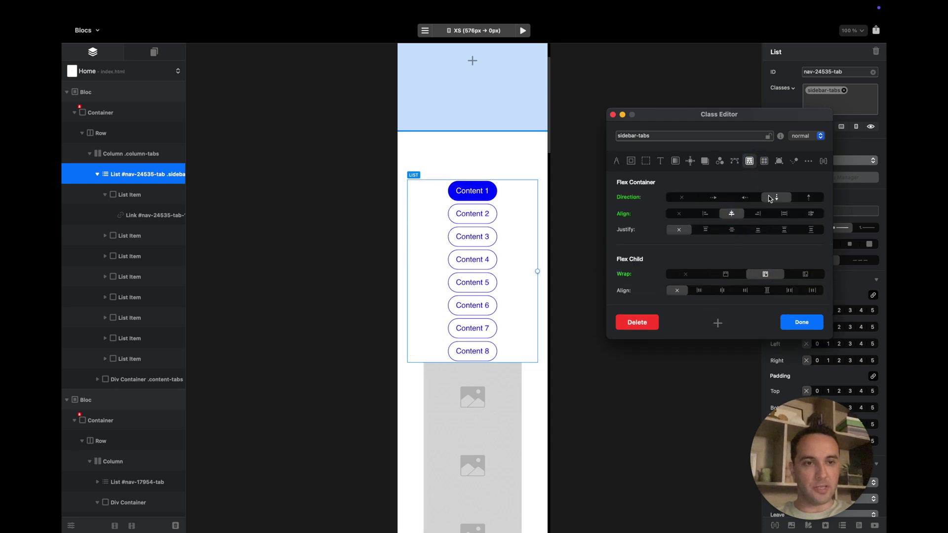
pyautogui.click(136, 193)
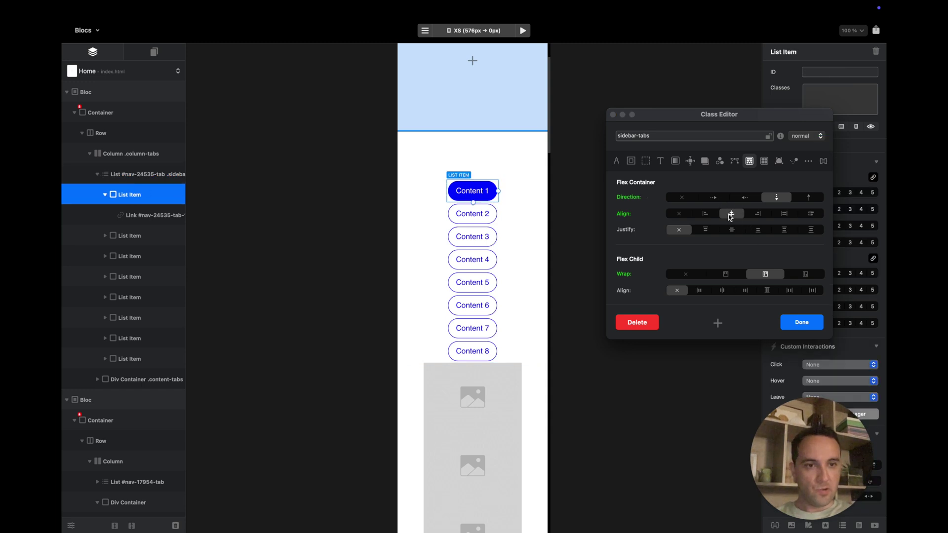
pyautogui.click(713, 198)
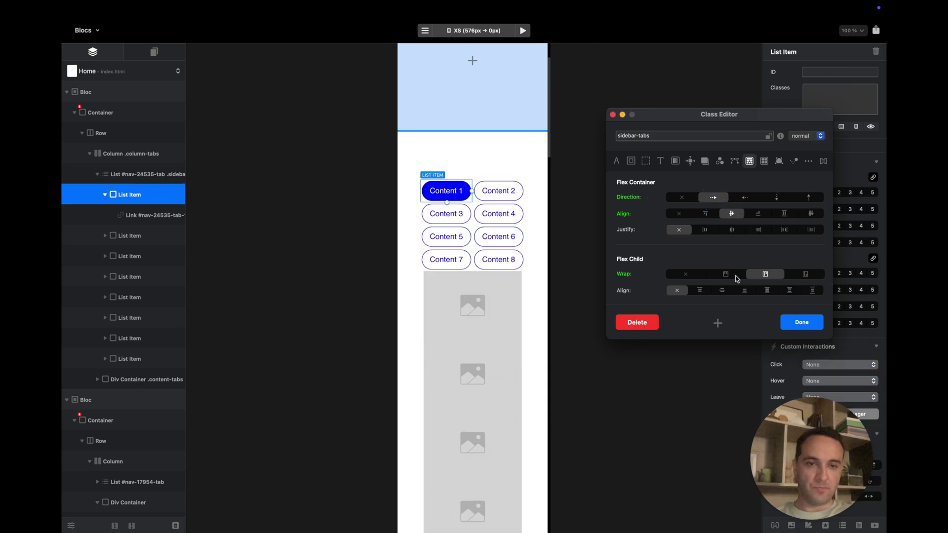
pyautogui.click(733, 230)
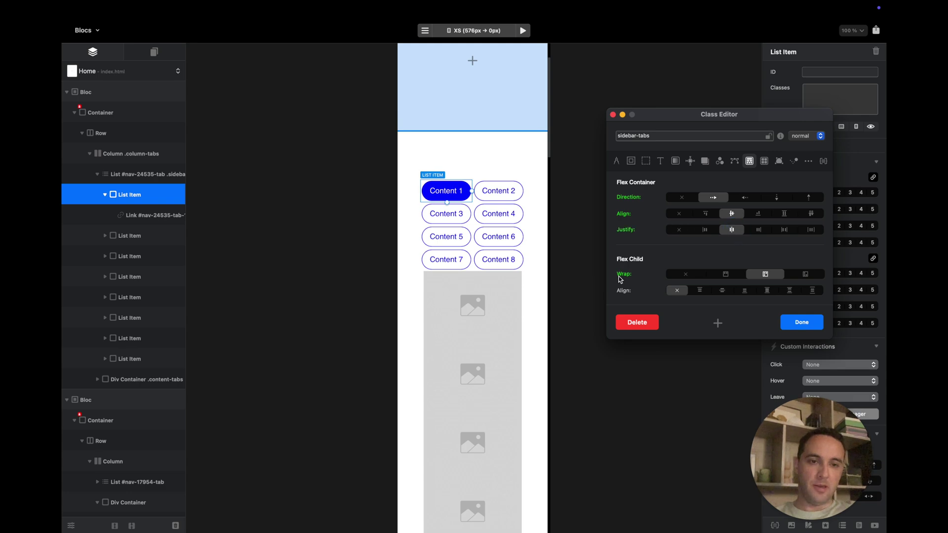
pyautogui.press('alt+super+b')
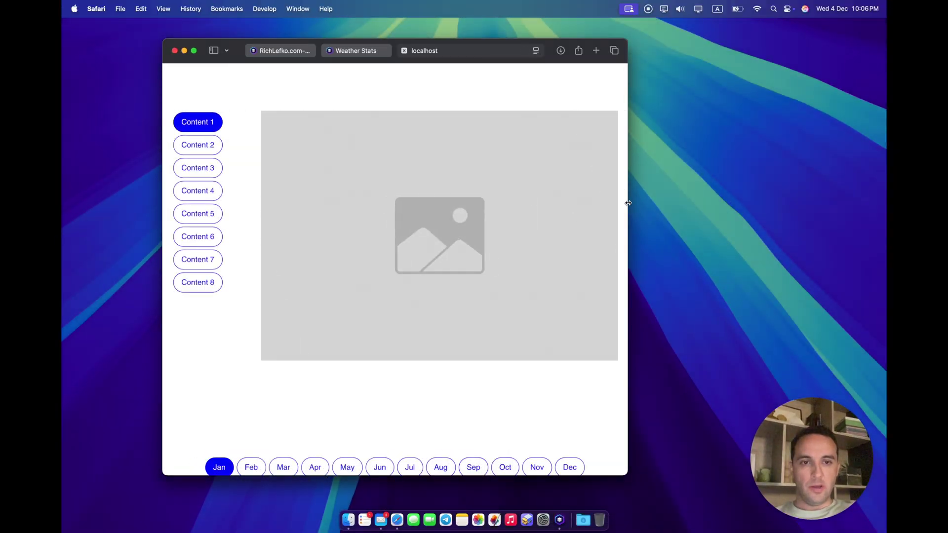
# At phone width in Safari, test the Content 2 and Content 1 tabs, then return to Blocs
pyautogui.moveTo(627, 203); pyautogui.dragTo(435, 194)
pyautogui.click(274, 123)
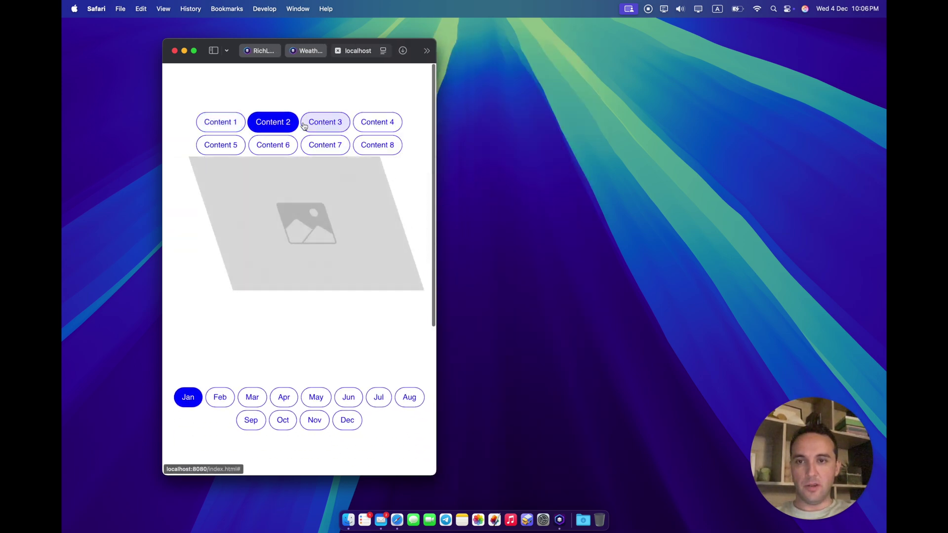
pyautogui.click(222, 122)
pyautogui.moveTo(437, 184); pyautogui.dragTo(602, 184)
pyautogui.press('super+Tab')
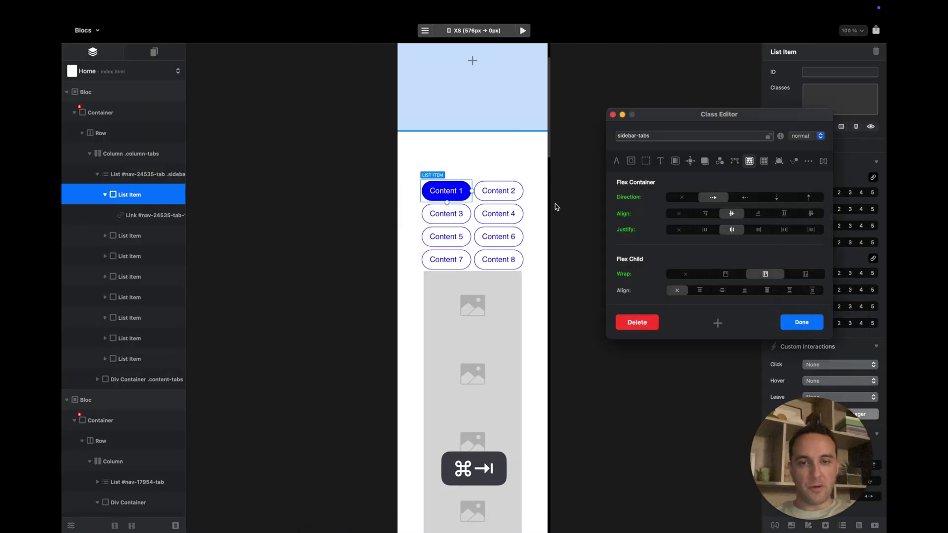
# Give the tab list a bottom margin of 5 at XS
pyautogui.click(527, 199)
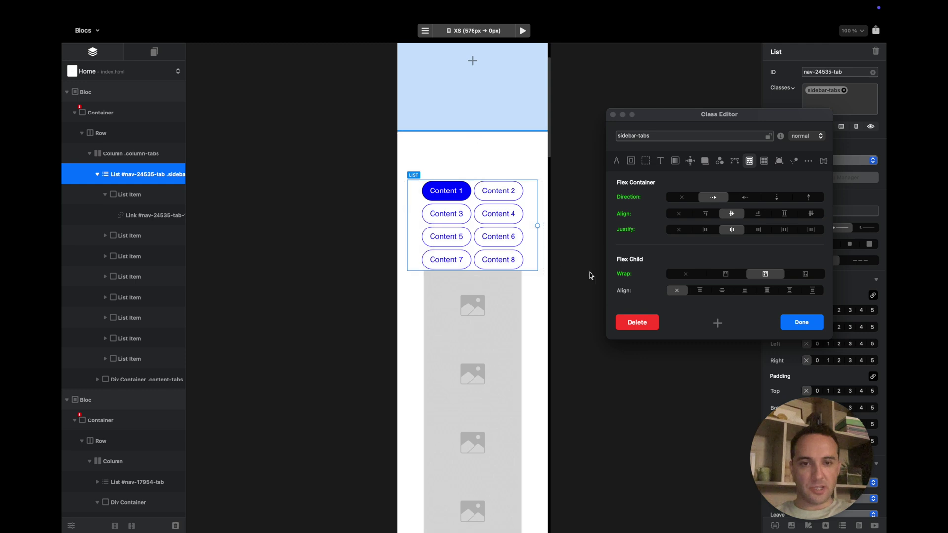
pyautogui.press('alt')
pyautogui.keyDown('alt'); pyautogui.click(872, 328); pyautogui.keyUp('alt')
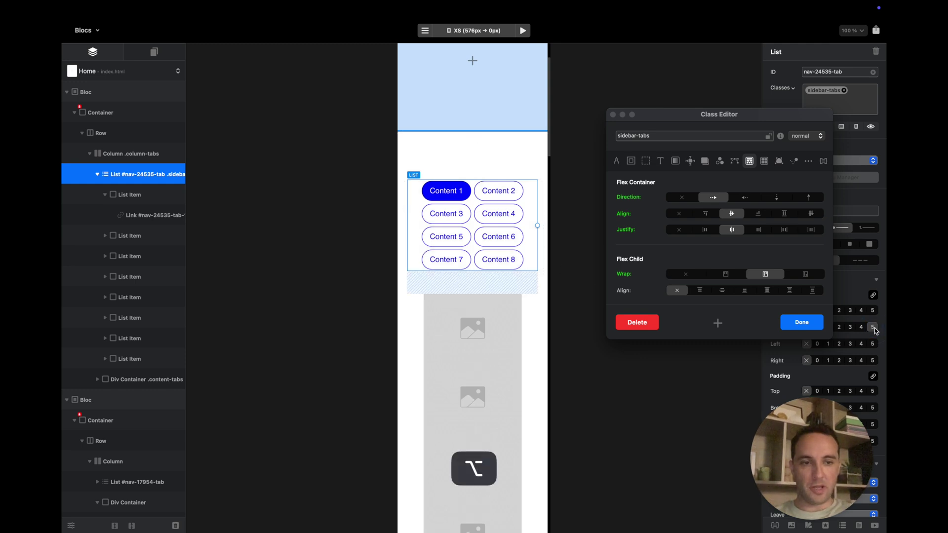
# Check the SM, MD and LG breakpoints, then preview the page in Safari
pyautogui.press('super+3')
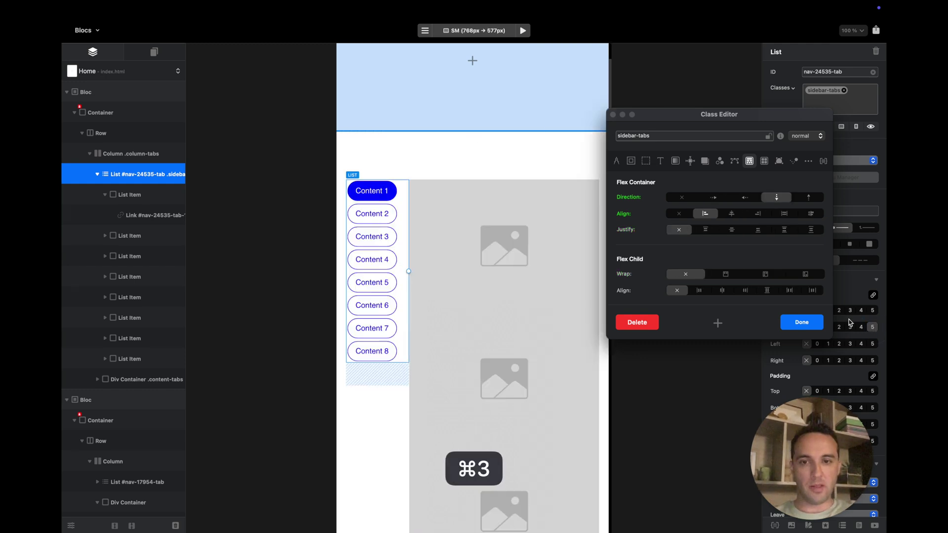
pyautogui.press('Escape')
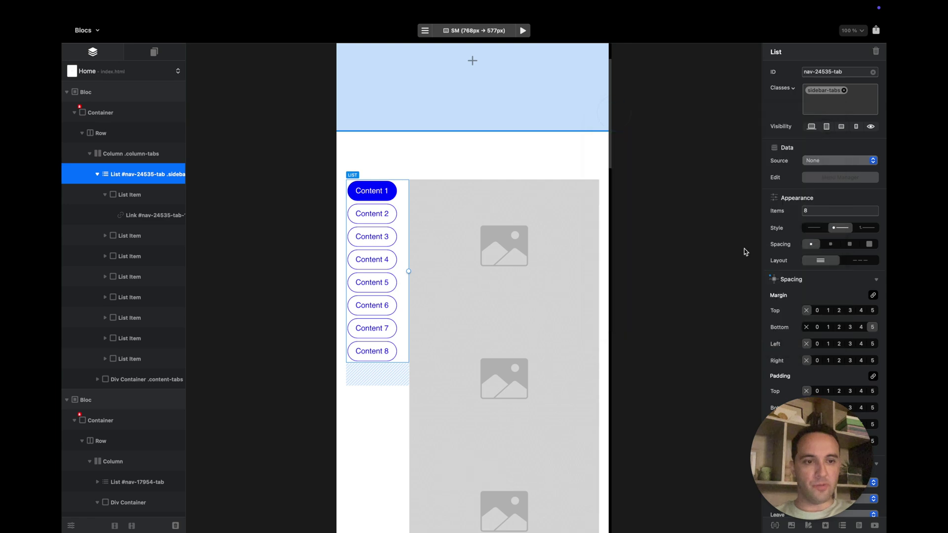
pyautogui.press('super+2')
pyautogui.press('super+1')
pyautogui.press('alt+super+b')
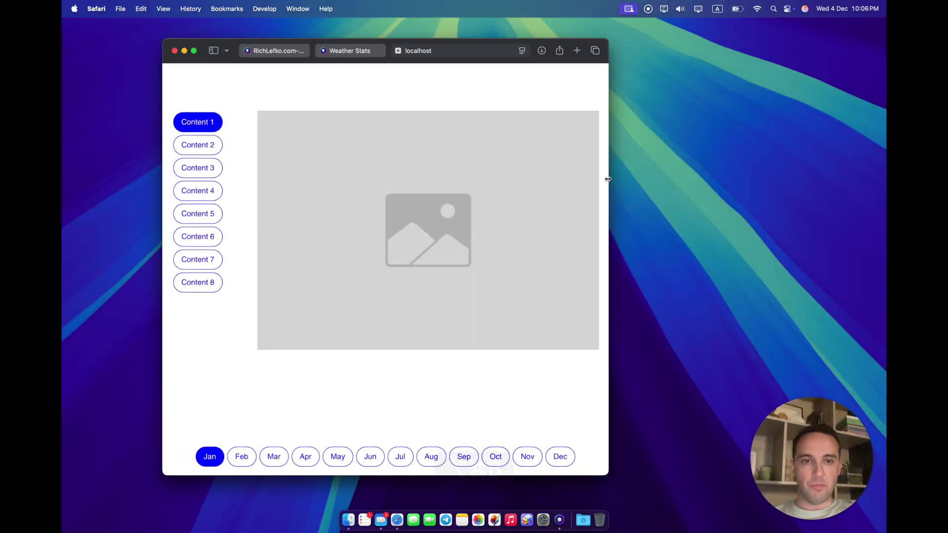
# At mobile width, test the Content 2, Content 3 and Content 1 tabs
pyautogui.moveTo(607, 178); pyautogui.dragTo(436, 186)
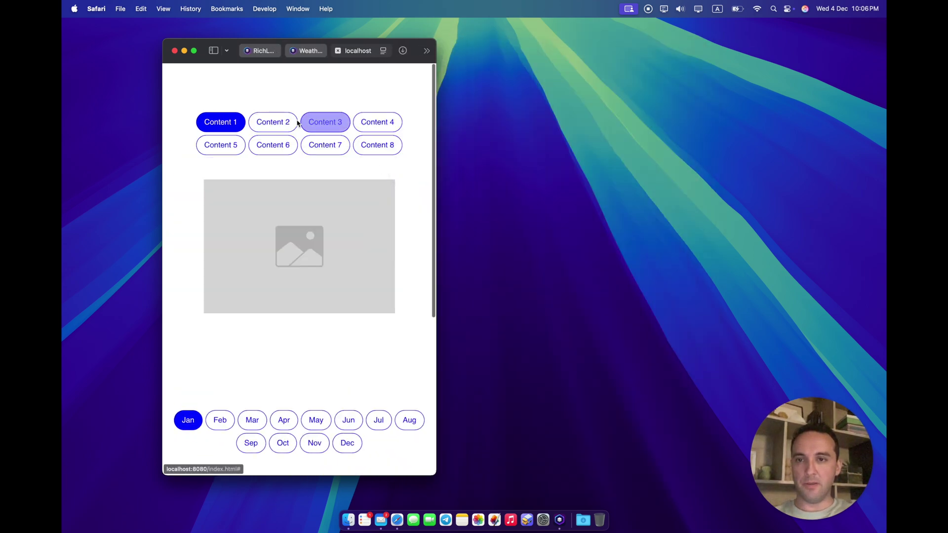
pyautogui.click(274, 121)
pyautogui.click(334, 123)
pyautogui.click(221, 122)
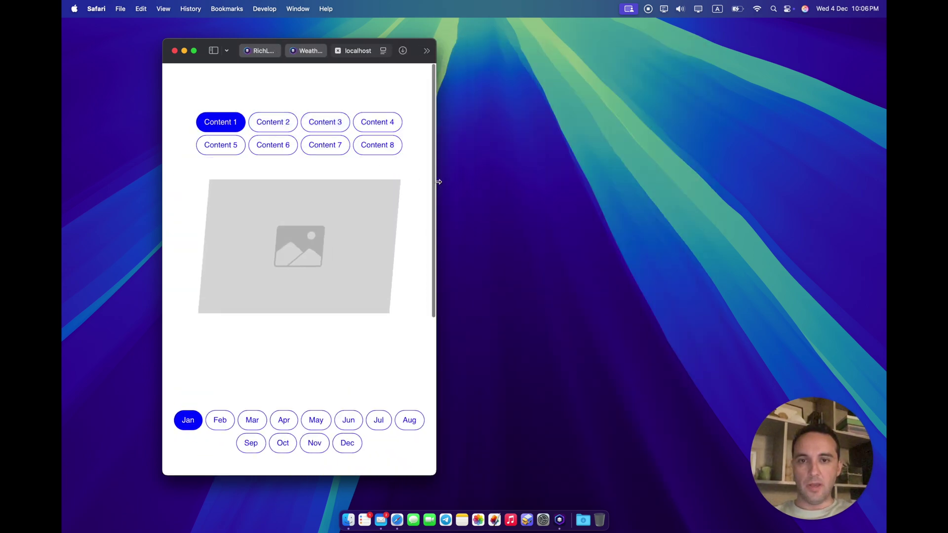
# Test the Feb, Mar and Jan month tabs, then widen the window to desktop width
pyautogui.moveTo(436, 182); pyautogui.dragTo(536, 165)
pyautogui.scroll(-5, 438, 239)
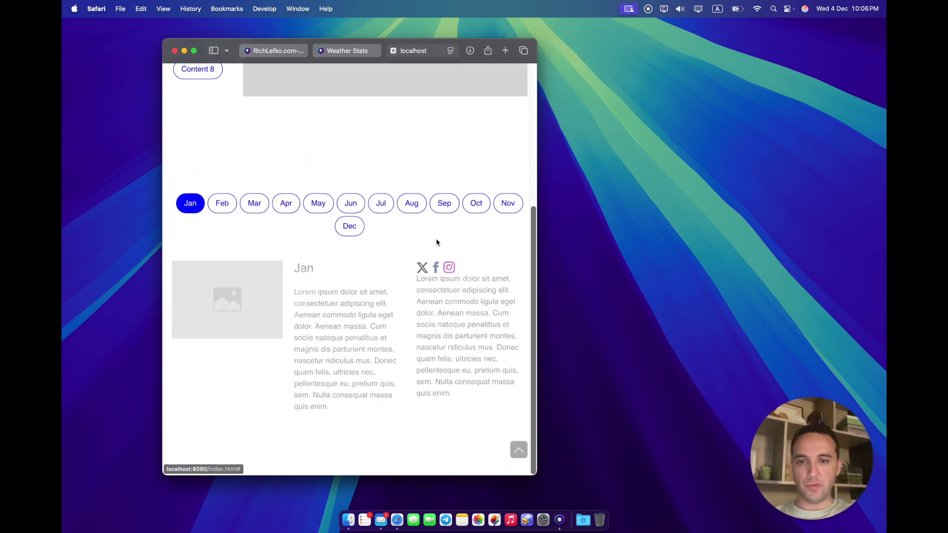
pyautogui.click(223, 212)
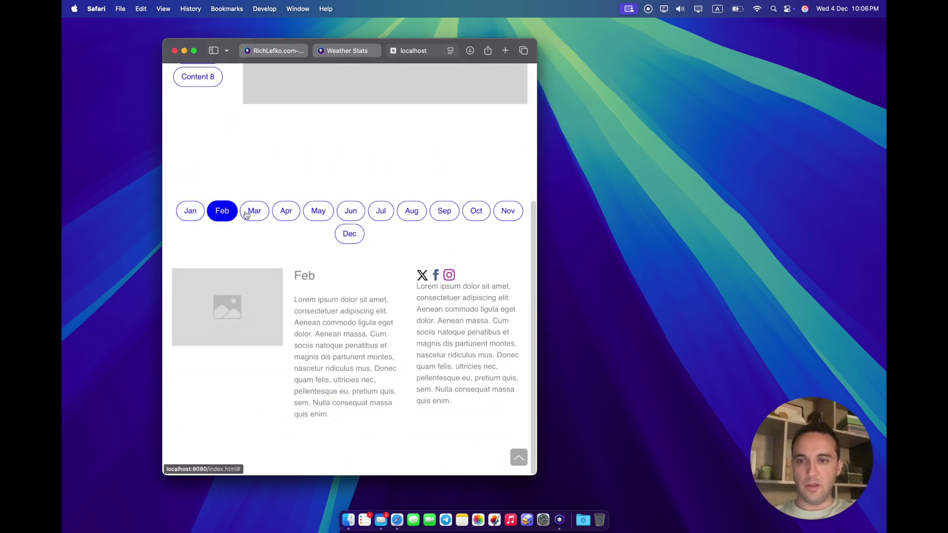
pyautogui.click(252, 212)
pyautogui.click(222, 211)
pyautogui.click(190, 211)
pyautogui.moveTo(547, 142); pyautogui.dragTo(796, 123)
pyautogui.scroll(10, 635, 177)
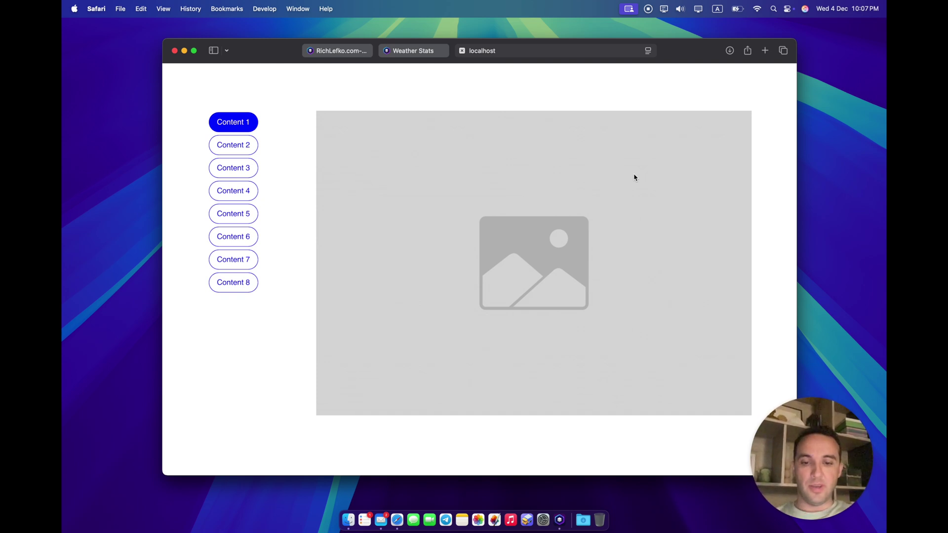
# In Blocs' Class Manager, inspect the .nav-tabs, .nav-tabs .nav-link and .nav-link.active classes
pyautogui.click(559, 520)
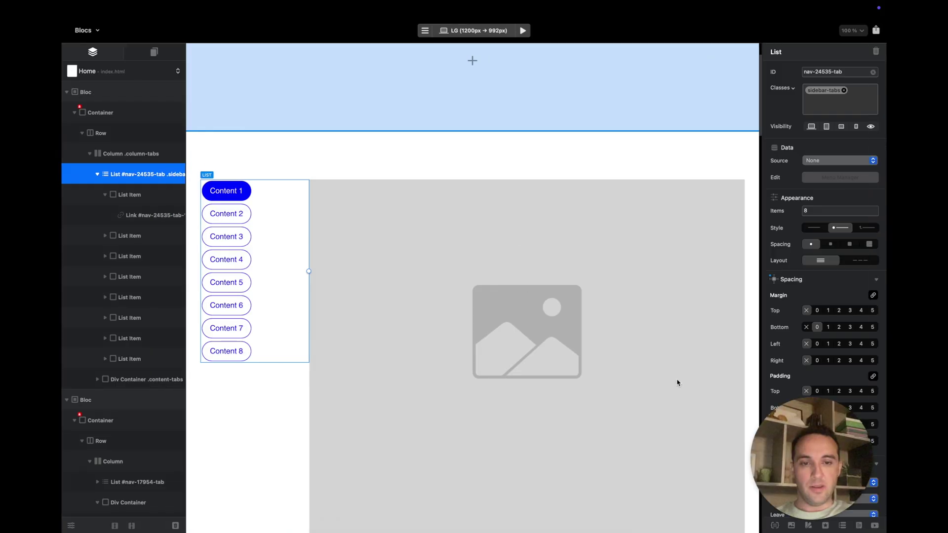
pyautogui.click(773, 524)
pyautogui.moveTo(534, 202); pyautogui.dragTo(535, 20)
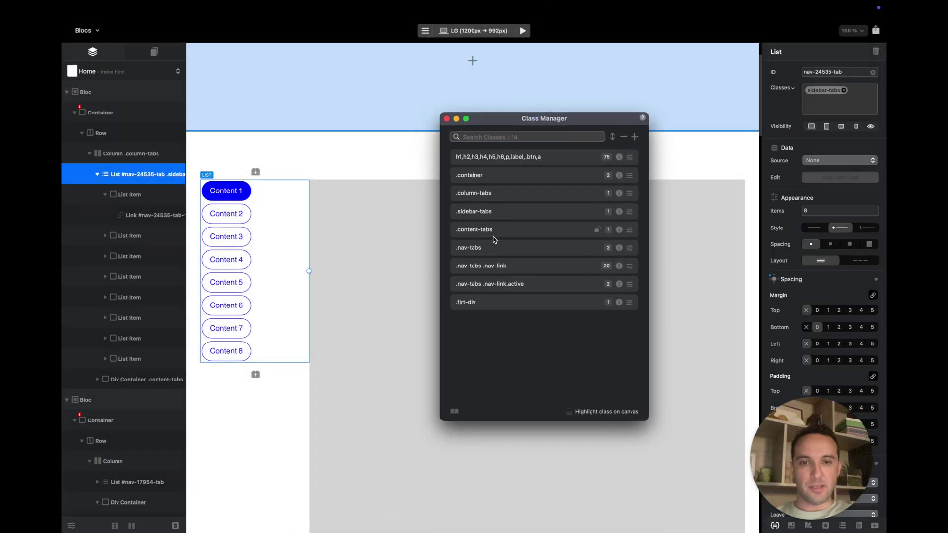
pyautogui.click(495, 249)
pyautogui.click(536, 273)
pyautogui.click(499, 287)
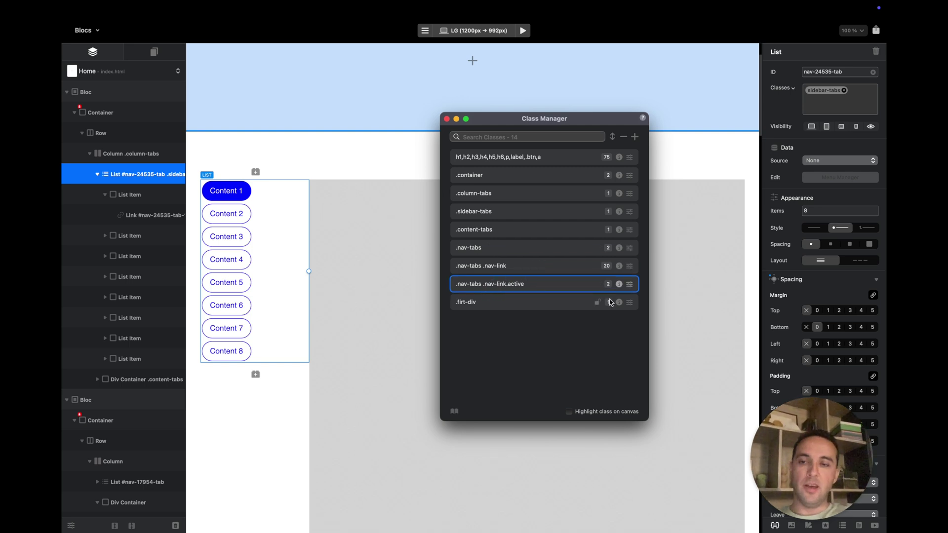
pyautogui.click(558, 282)
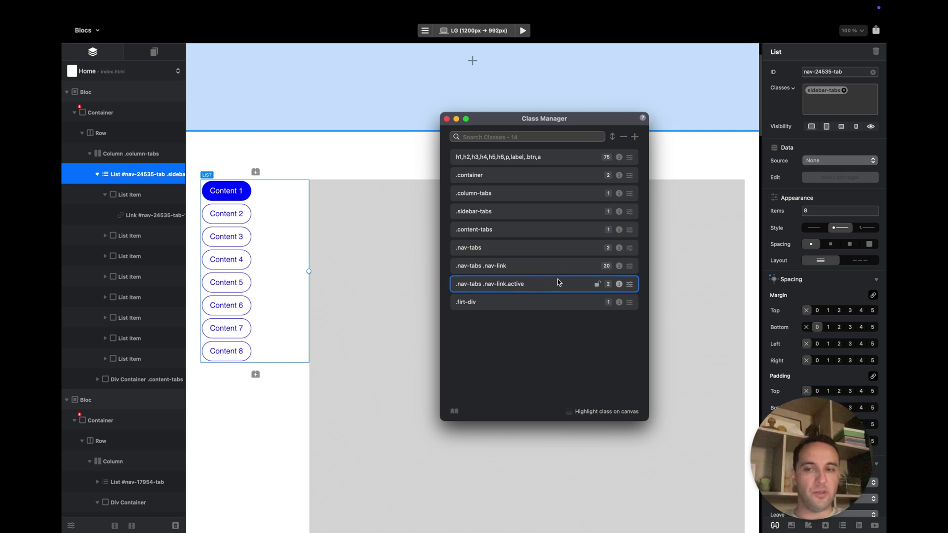
# Select the Content 2, Content 3 and Content 4 tab links on the canvas
pyautogui.click(220, 216)
pyautogui.click(237, 239)
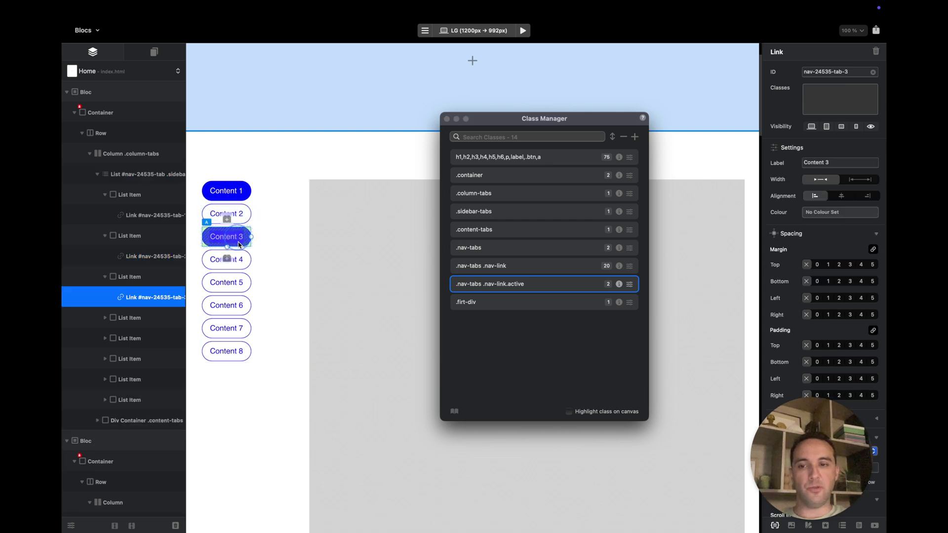
pyautogui.click(239, 262)
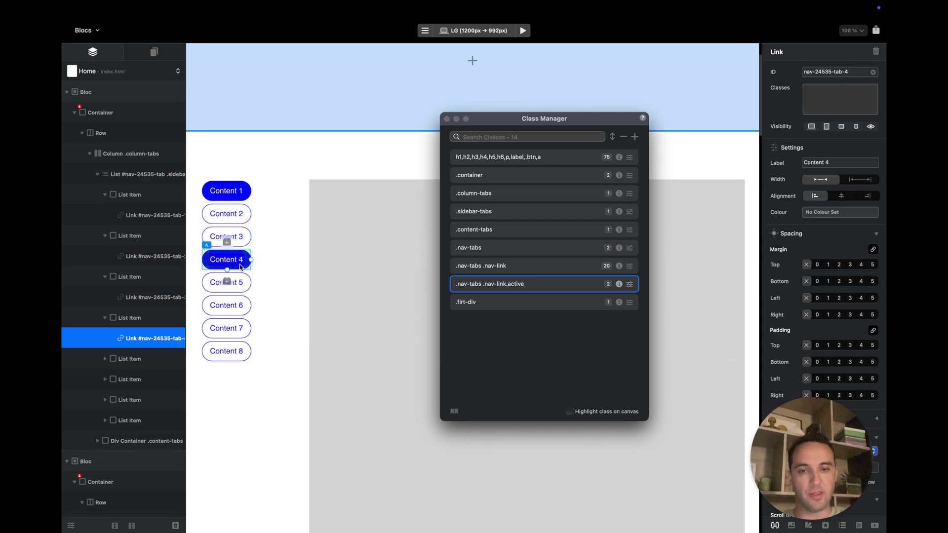